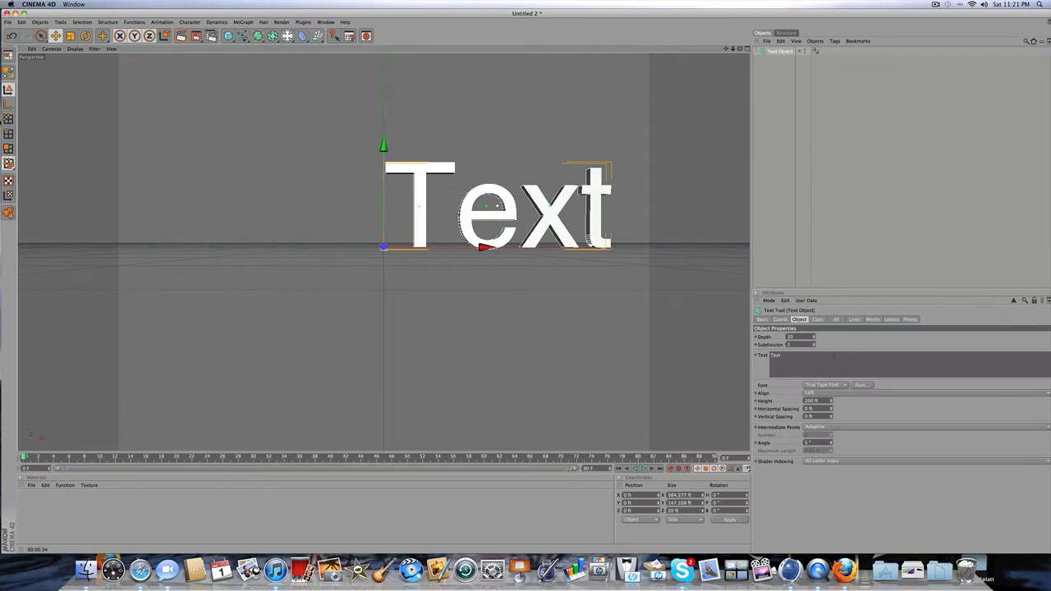
Replace the text object's wording with Outline and set its alignment to Middle
click(830, 357)
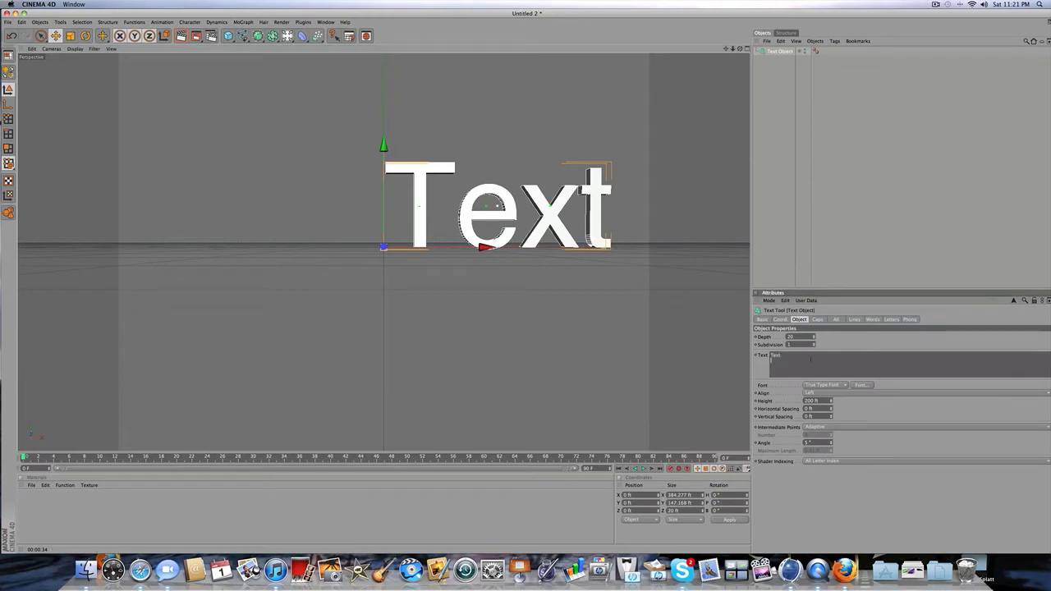
drag(814, 356, 757, 356)
text(C)
text(utline)
click(861, 384)
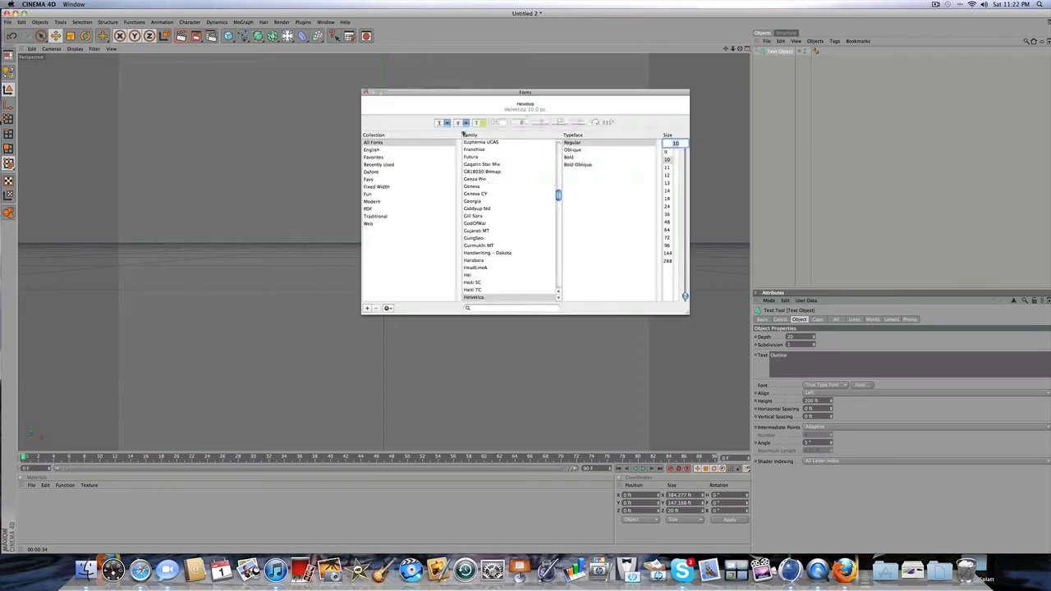
click(367, 93)
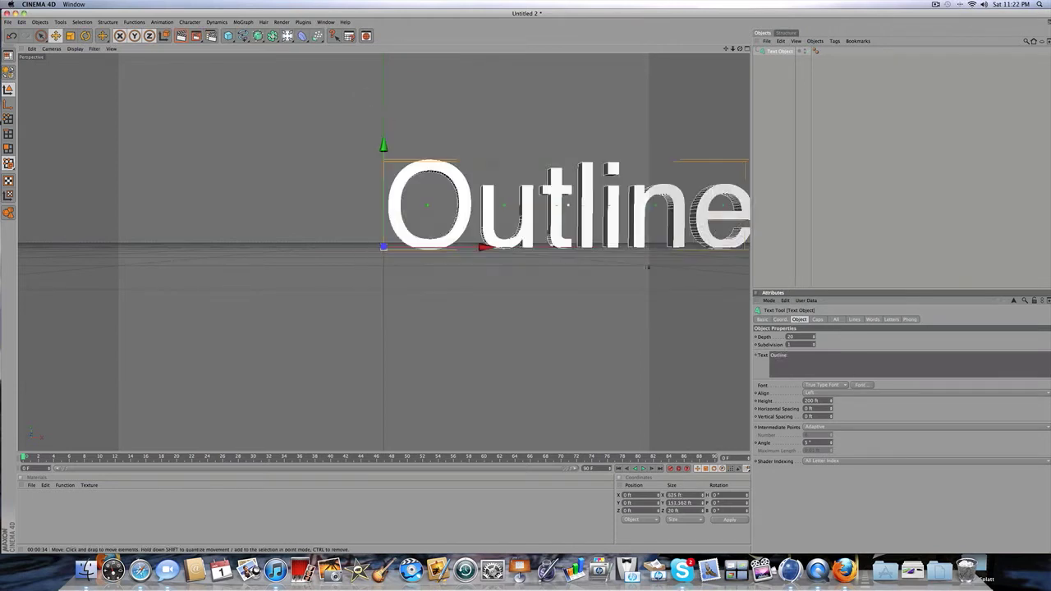
click(824, 394)
click(822, 408)
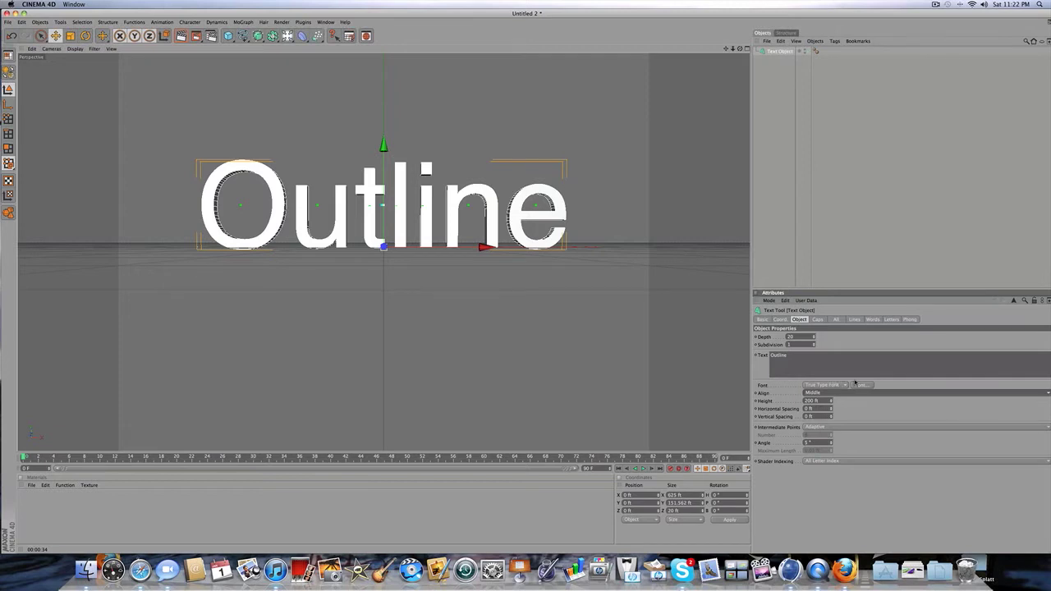
Change the text's font to Aeromatics NC from the Favs font collection
click(859, 384)
drag(526, 92, 835, 126)
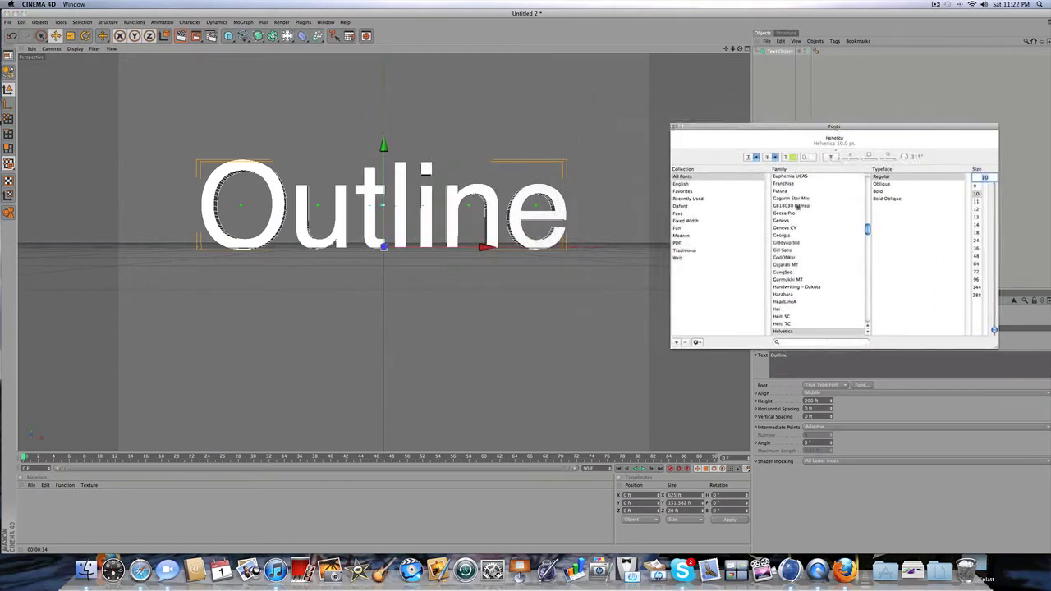
click(682, 191)
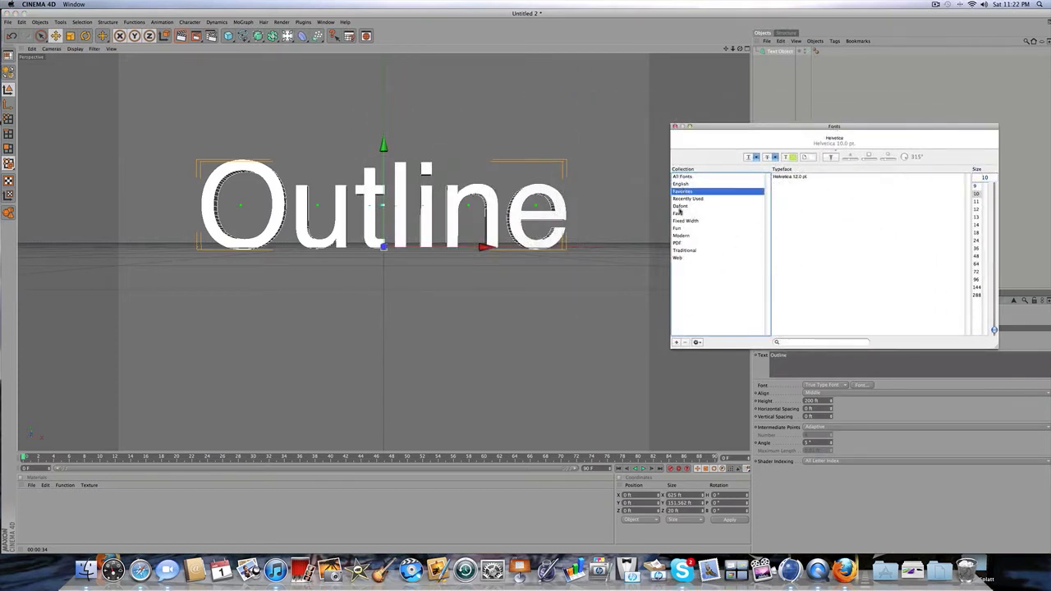
click(679, 212)
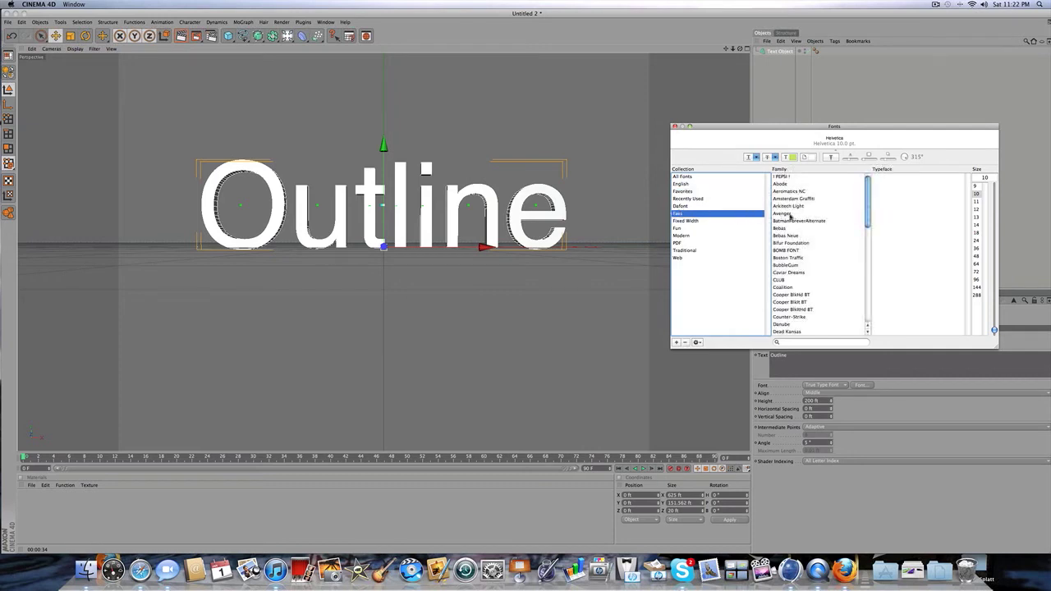
scroll(791, 212, down, 10)
scroll(790, 209, up, 10)
click(780, 195)
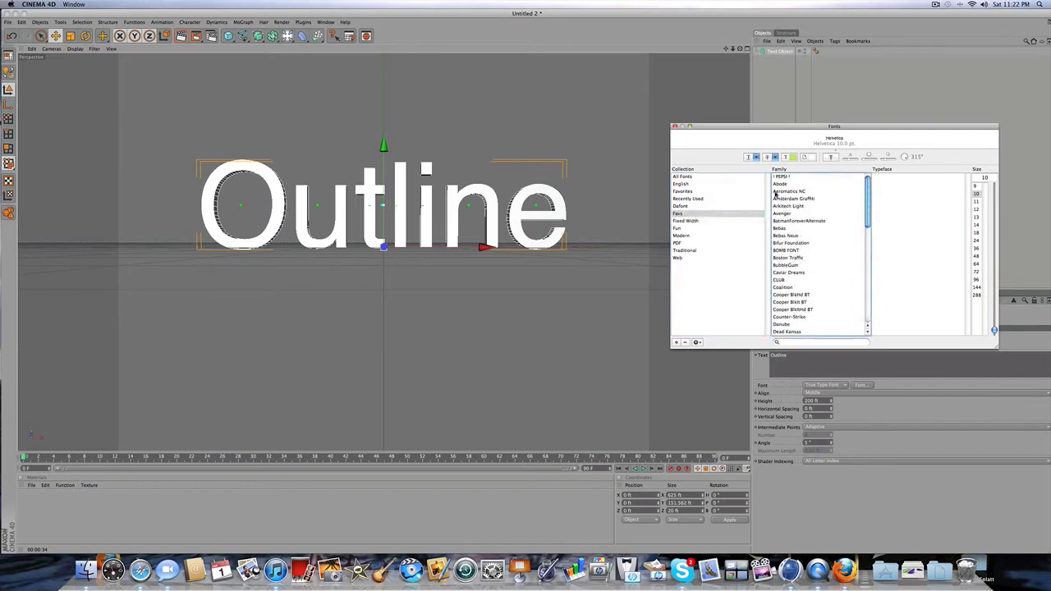
click(776, 192)
click(674, 127)
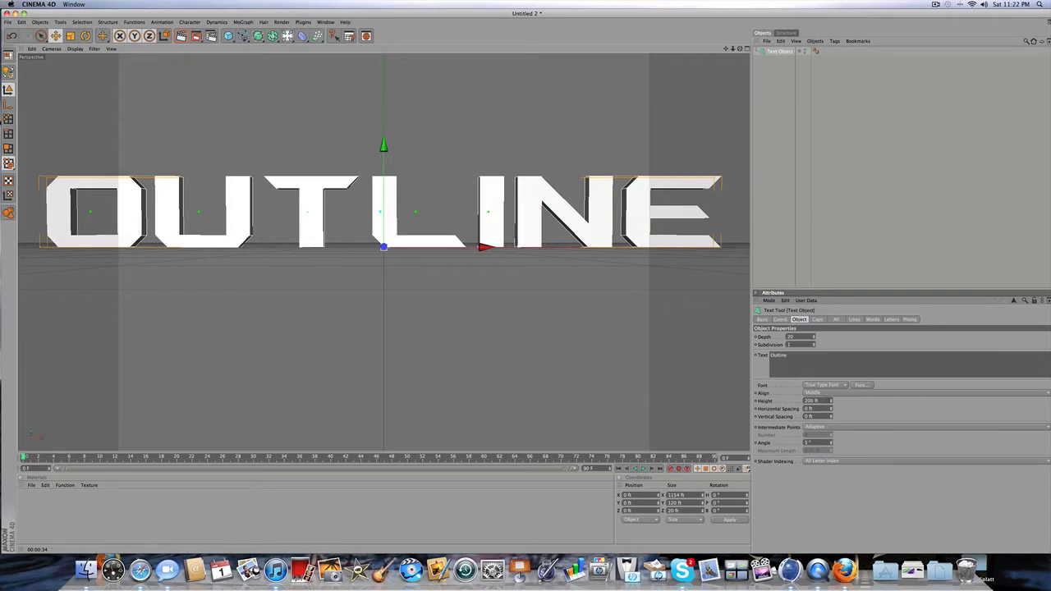
Reduce the height of the Outline text to 128 ft, keeping the Aeromatics NC font
drag(832, 402, 832, 462)
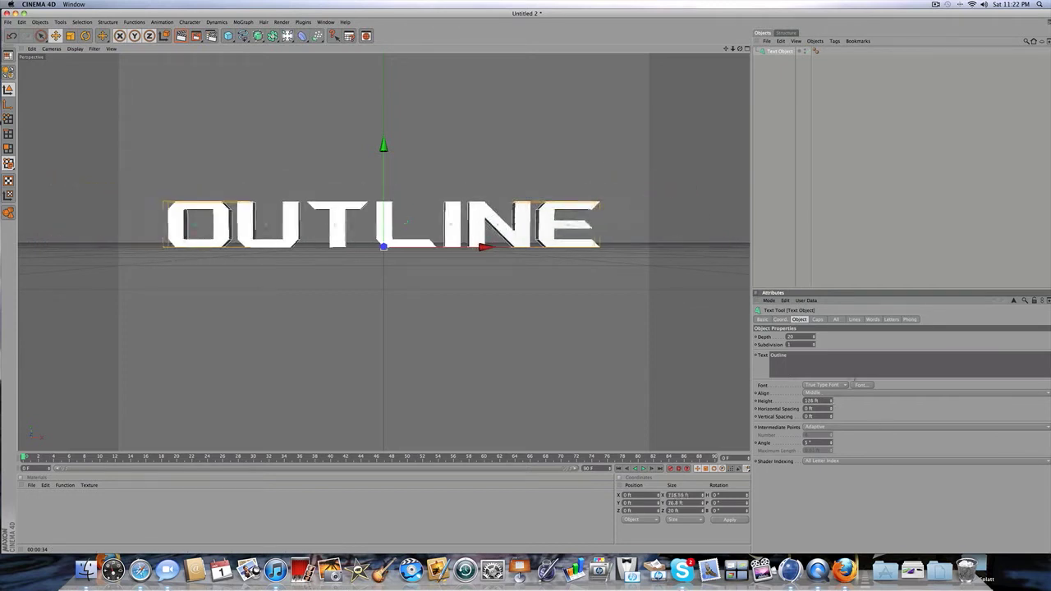
click(859, 384)
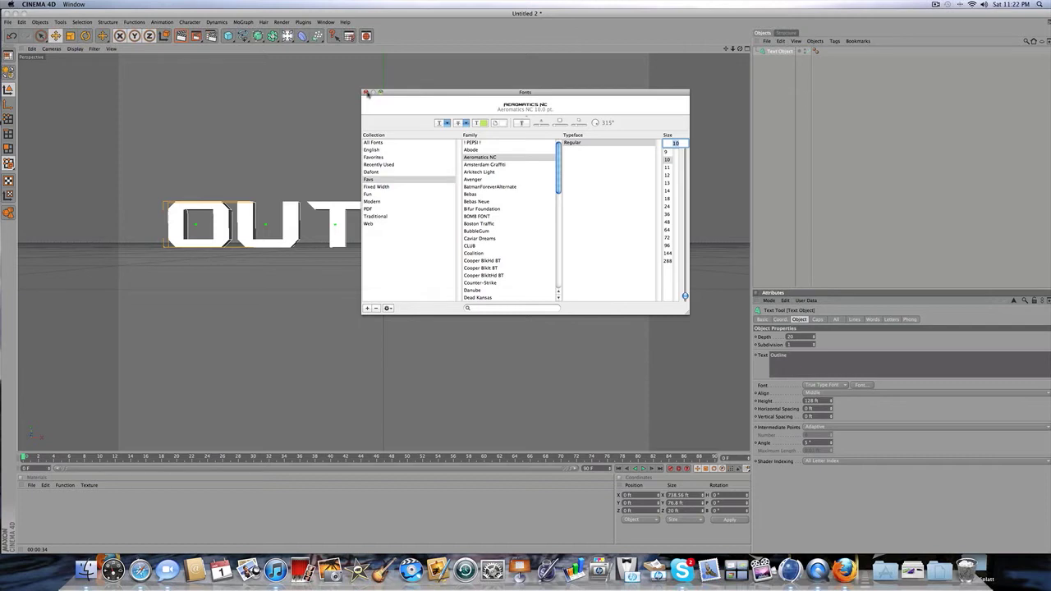
click(366, 92)
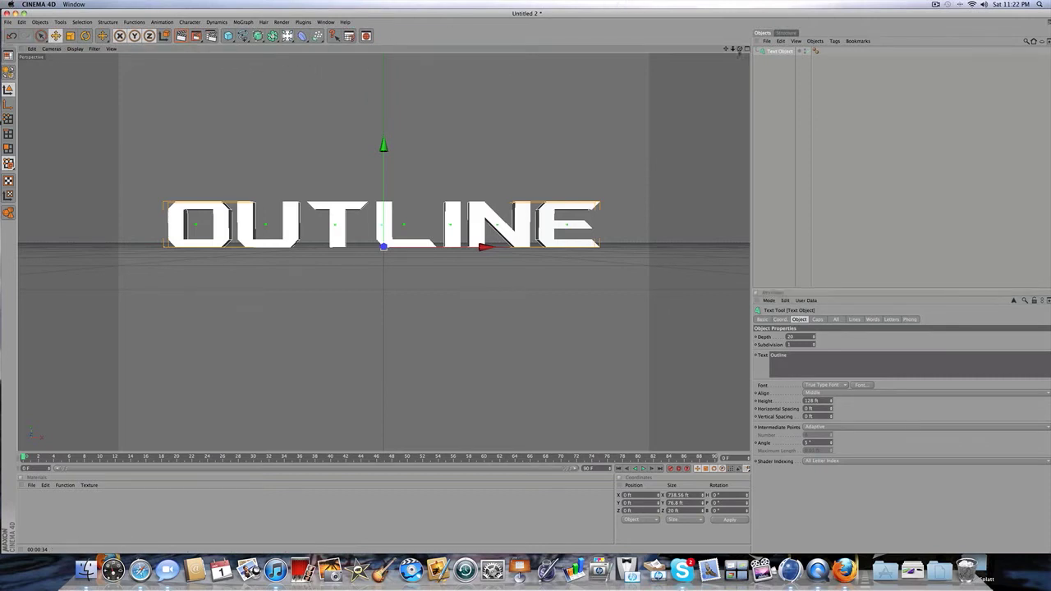
Add a Camera object to the scene, viewing the text from the front and slightly above
drag(740, 49, 741, 50)
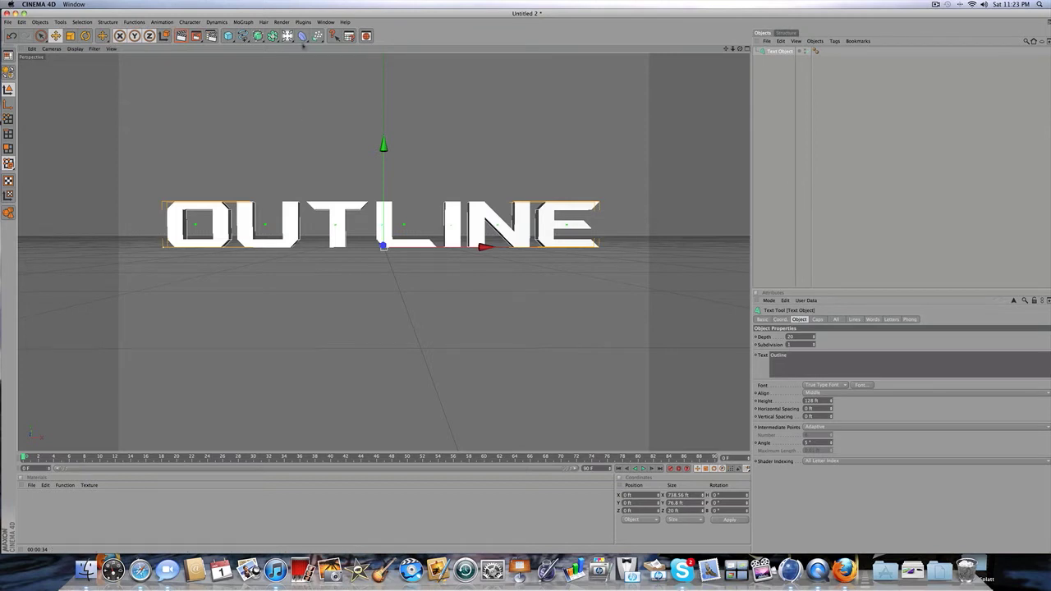
click(288, 36)
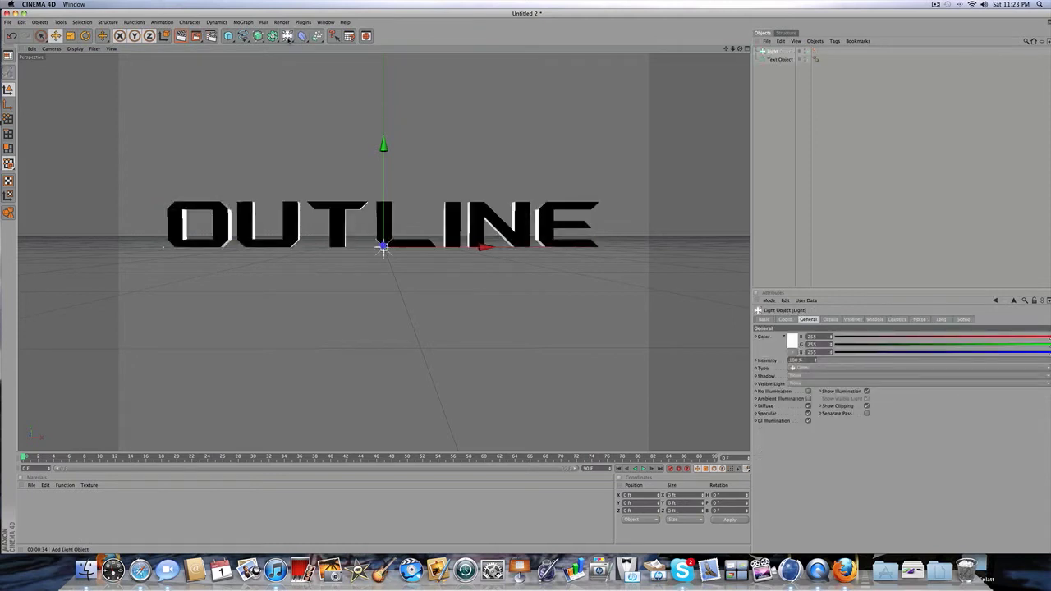
key(super+z)
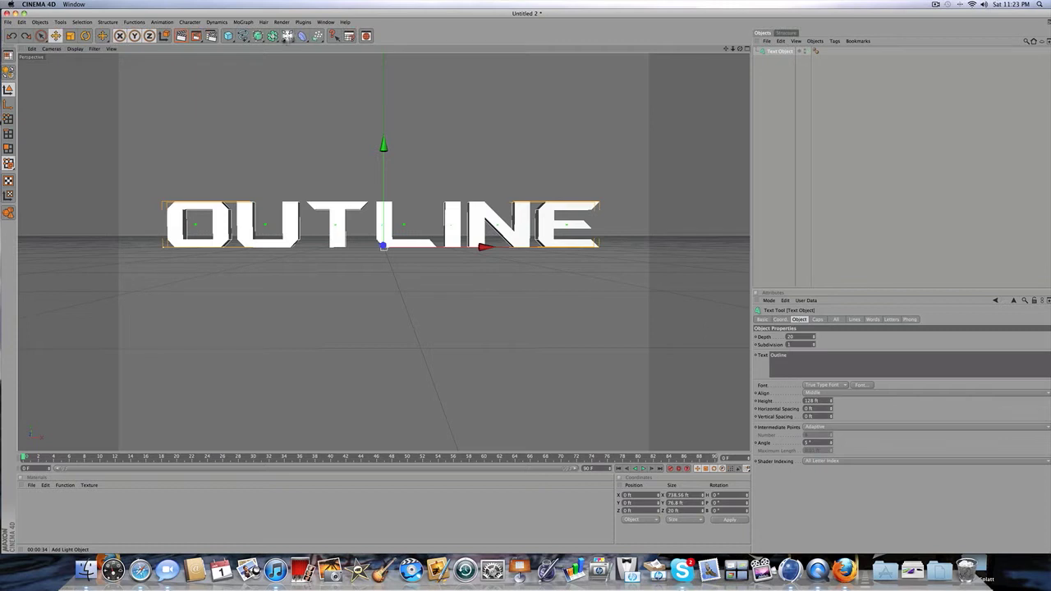
click(287, 37)
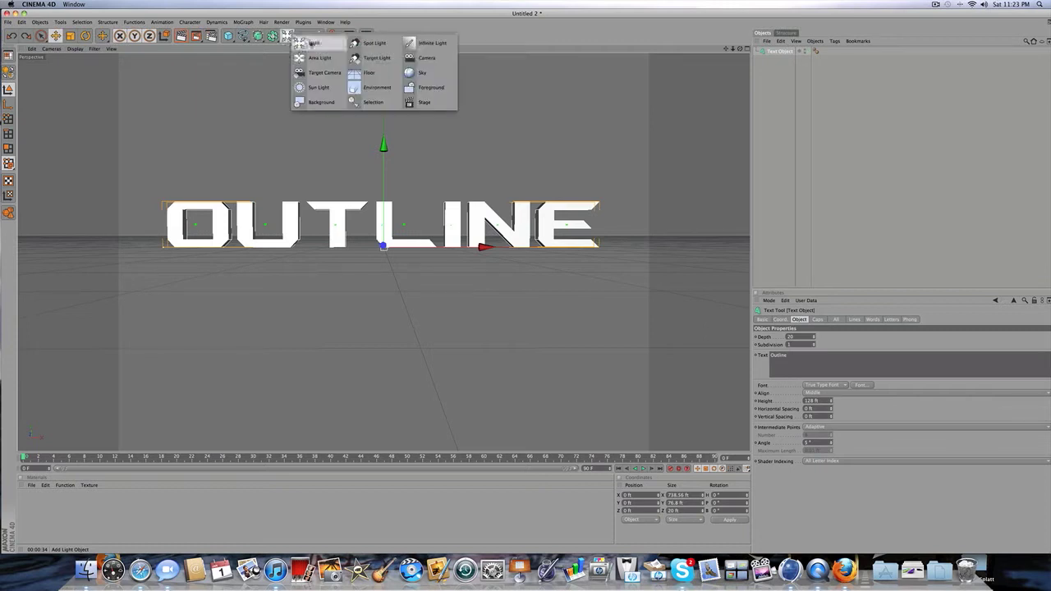
click(418, 58)
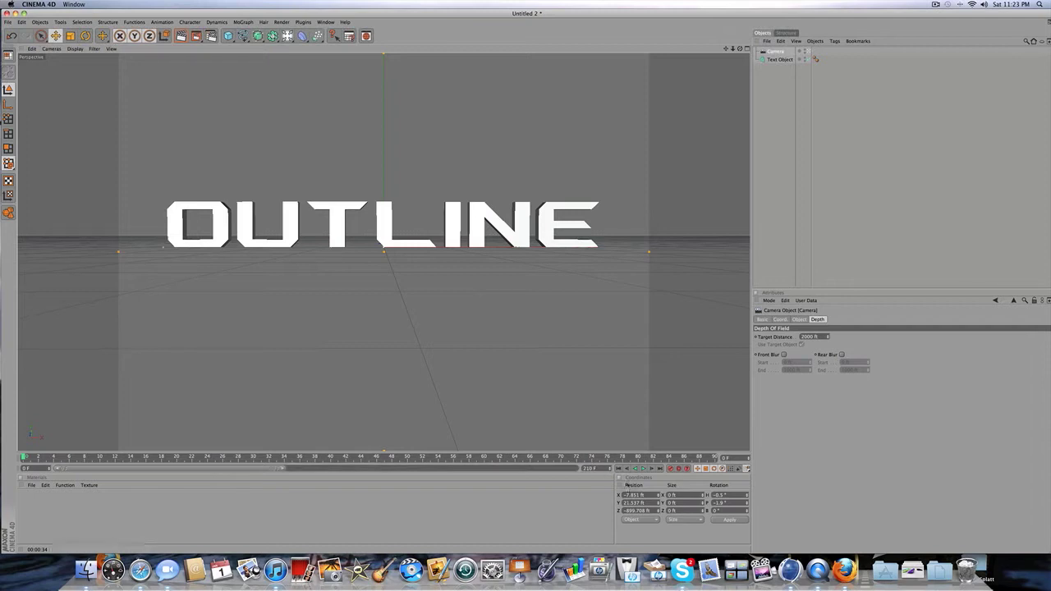
Extend the timeline's visible range to frame 210 and return the playhead to frame 0
drag(599, 469, 670, 488)
drag(284, 470, 23, 458)
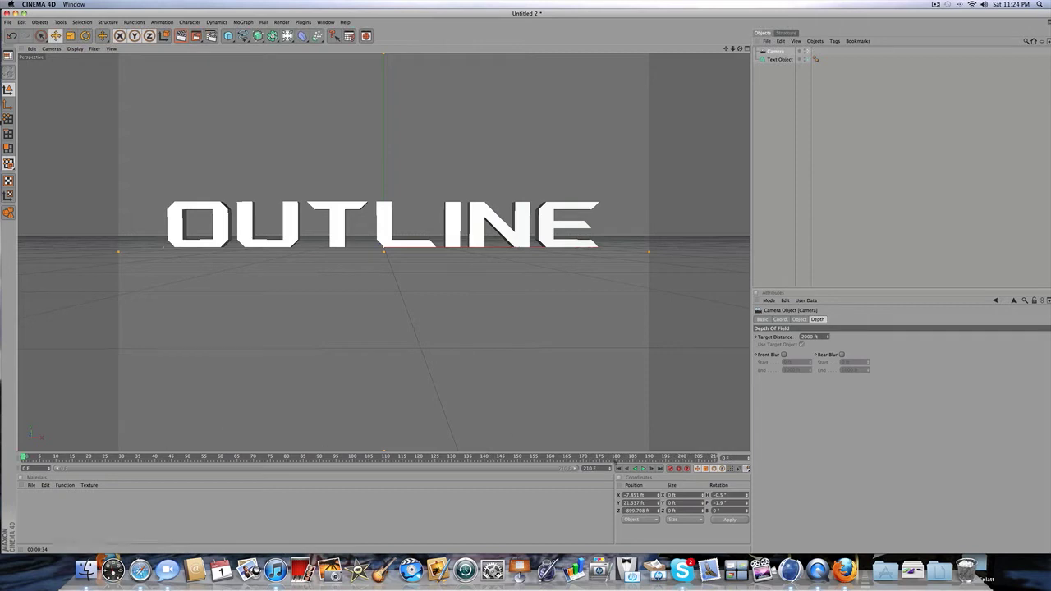
drag(637, 457, 23, 457)
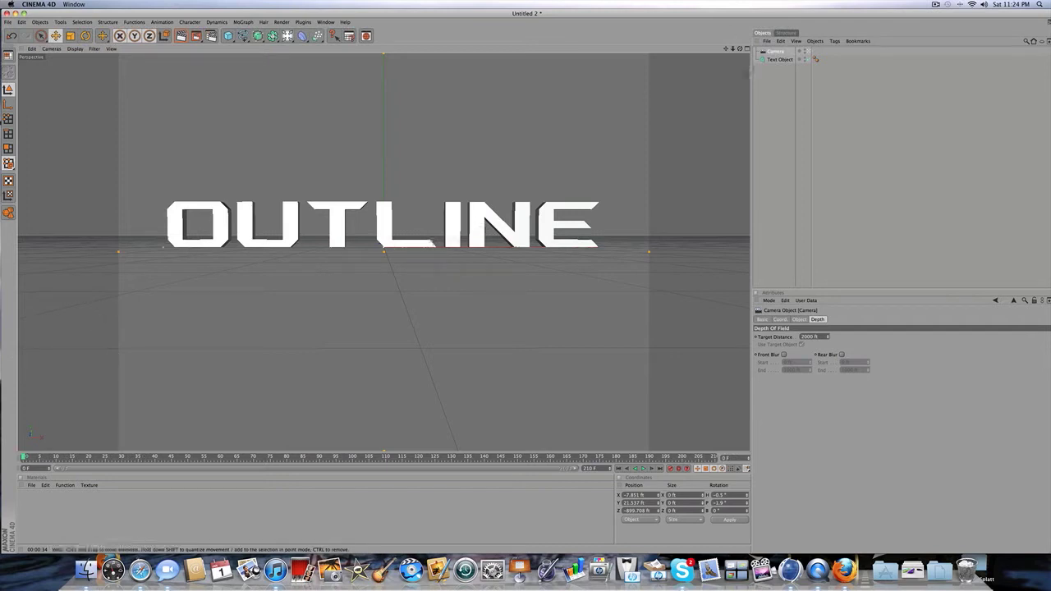
Pull the camera back from the text to about Z -926 ft and record a keyframe for it at frame 210
click(771, 108)
click(772, 52)
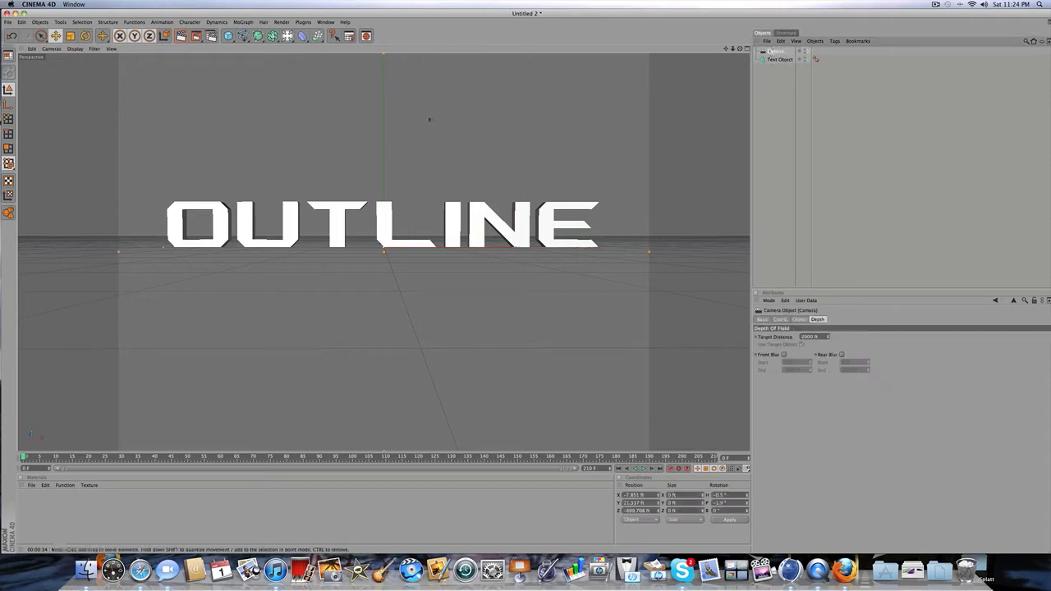
scroll(427, 121, down, 1)
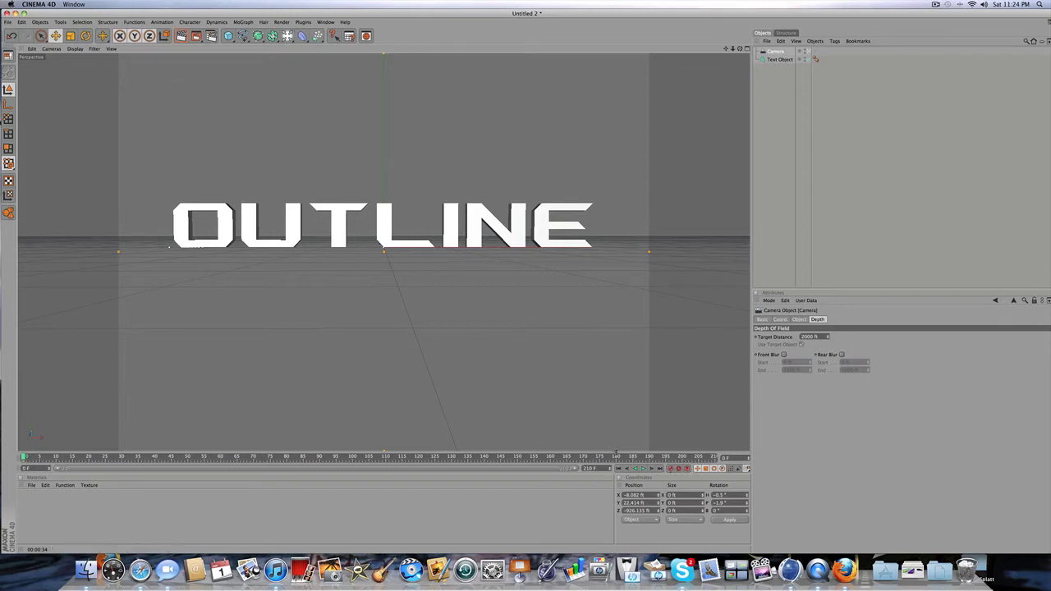
drag(615, 457, 786, 451)
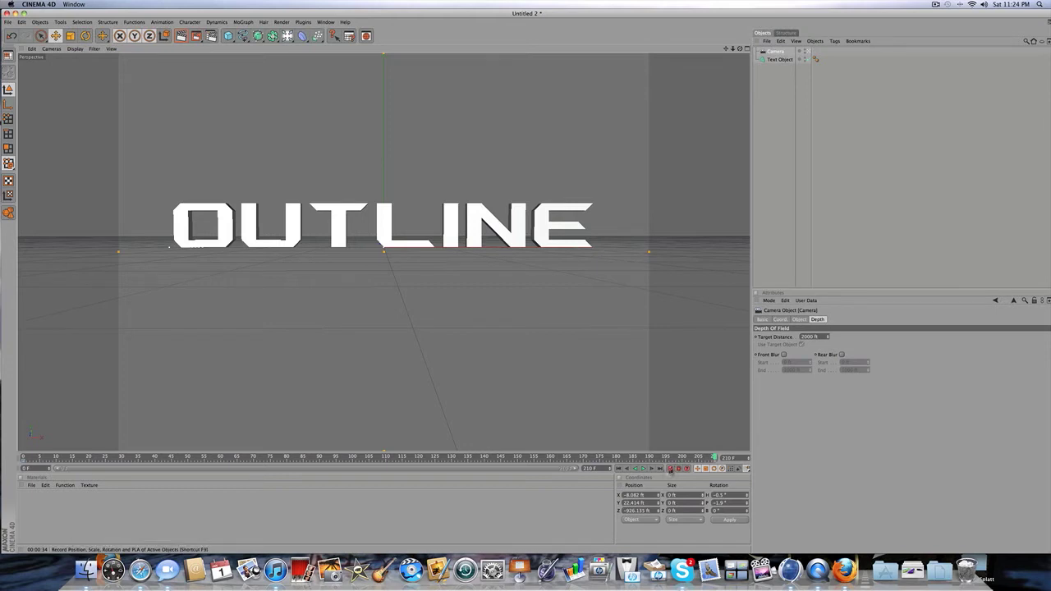
drag(692, 457, 5, 382)
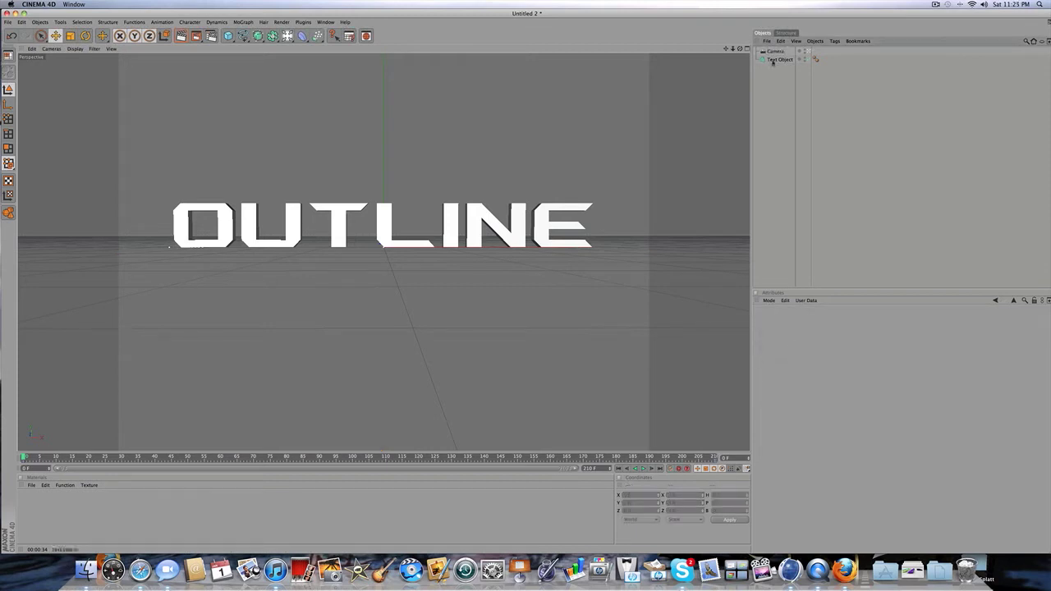
Examine how the recorded camera view behaves by orbiting away from the text and moving the playhead to several frames
click(778, 59)
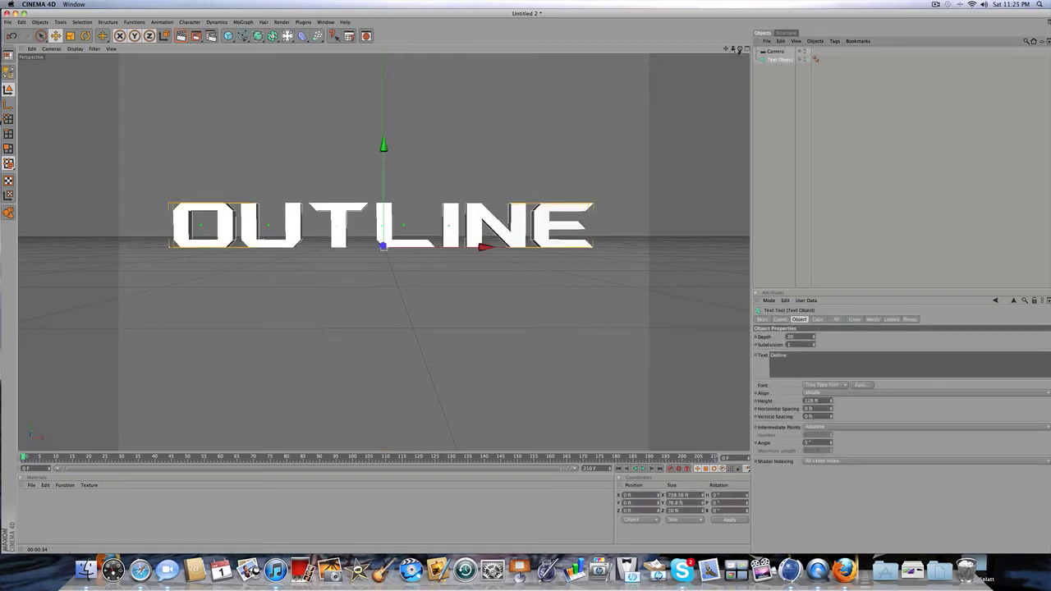
drag(740, 49, 874, 45)
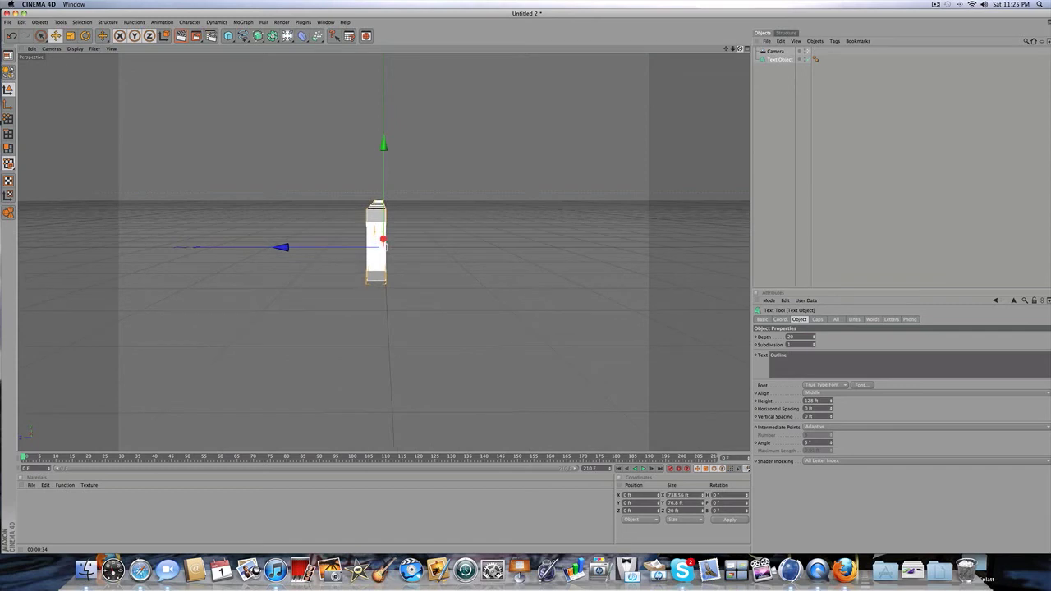
mouse_move(740, 49)
mouse_down()
mouse_move(592, 98)
mouse_move(535, 50)
mouse_move(527, 59)
mouse_move(674, 60)
mouse_move(539, 123)
mouse_move(678, 58)
mouse_move(655, 92)
mouse_move(705, 125)
mouse_move(677, 130)
mouse_move(733, 88)
mouse_move(740, 49)
mouse_up()
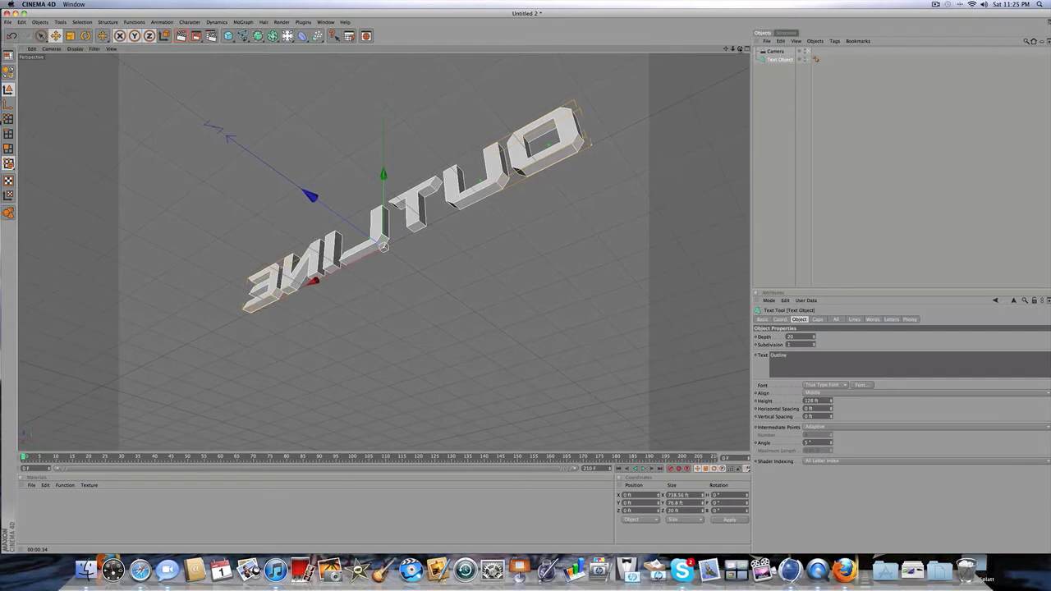
click(158, 457)
drag(157, 456, 372, 458)
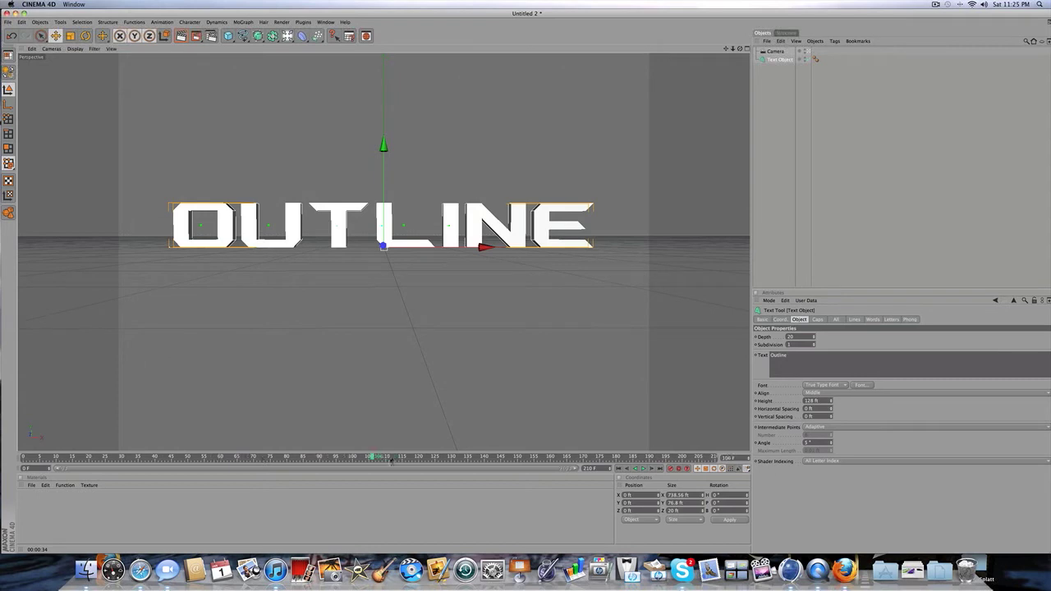
click(337, 458)
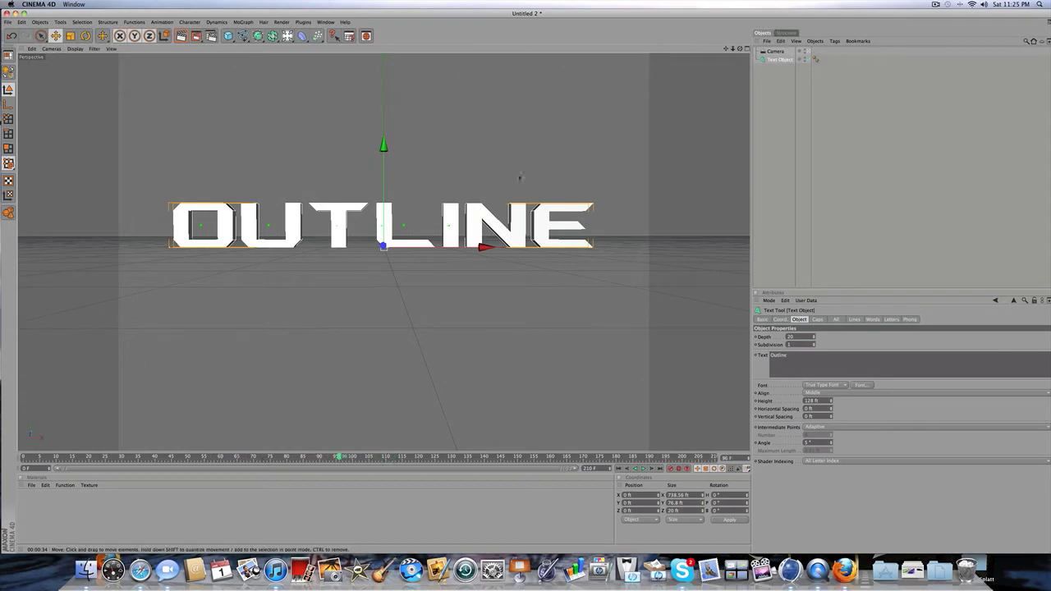
drag(739, 48, 740, 49)
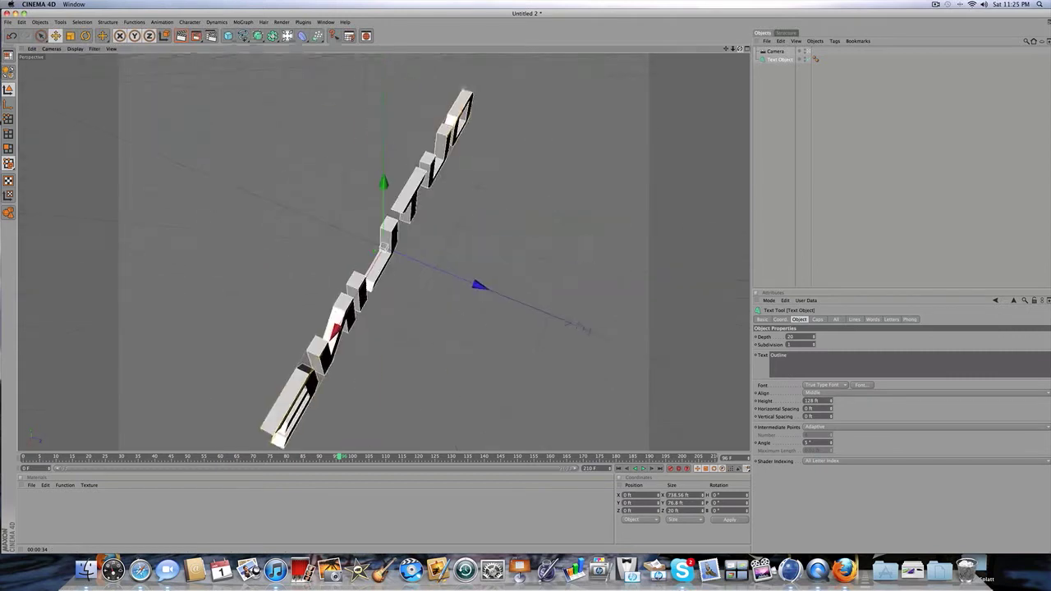
scroll(424, 230, down, 15)
scroll(425, 230, up, 5)
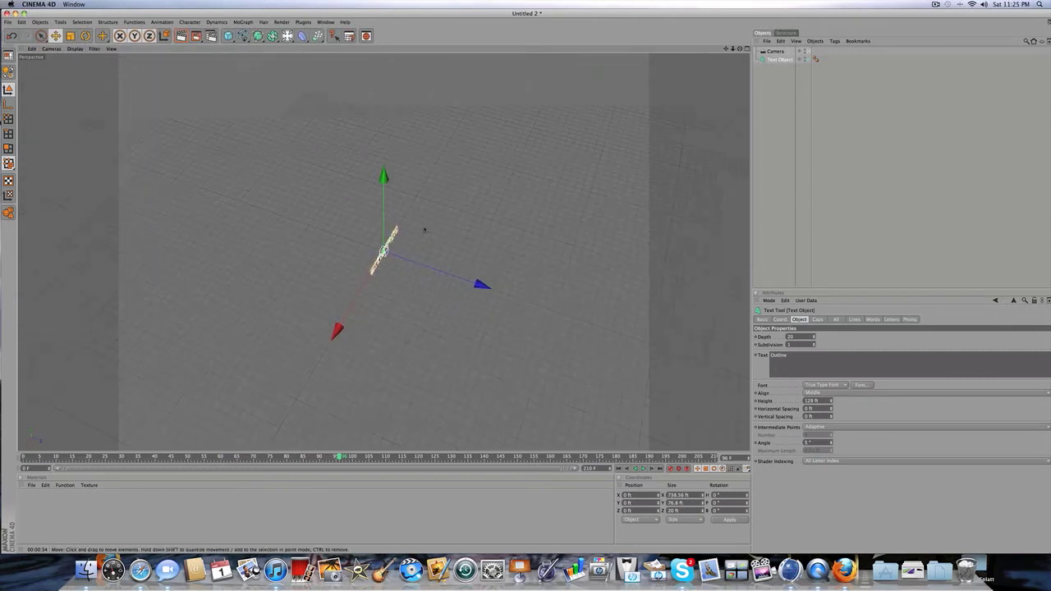
drag(740, 48, 740, 51)
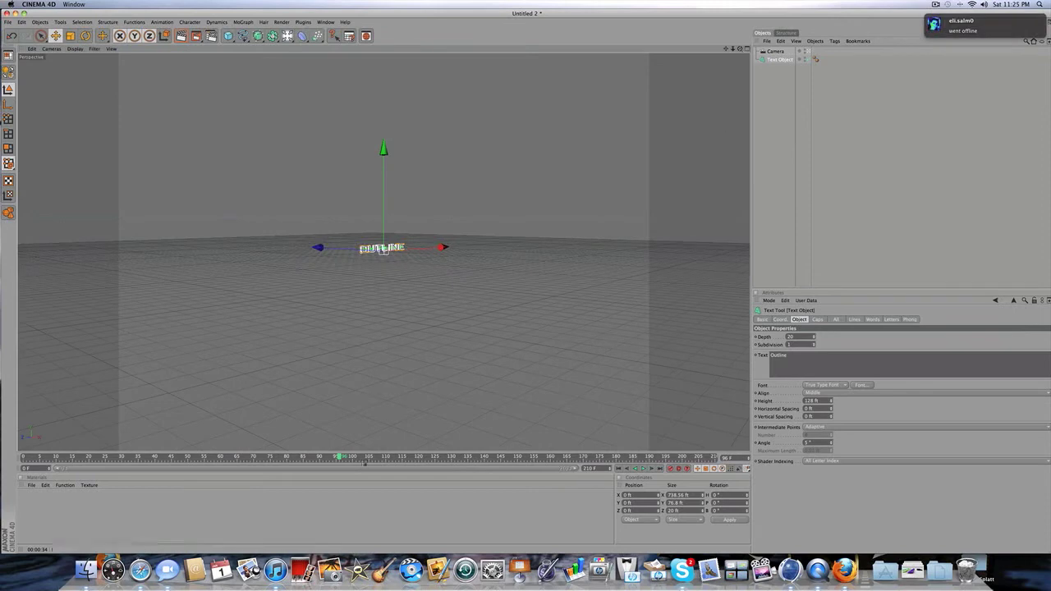
click(384, 457)
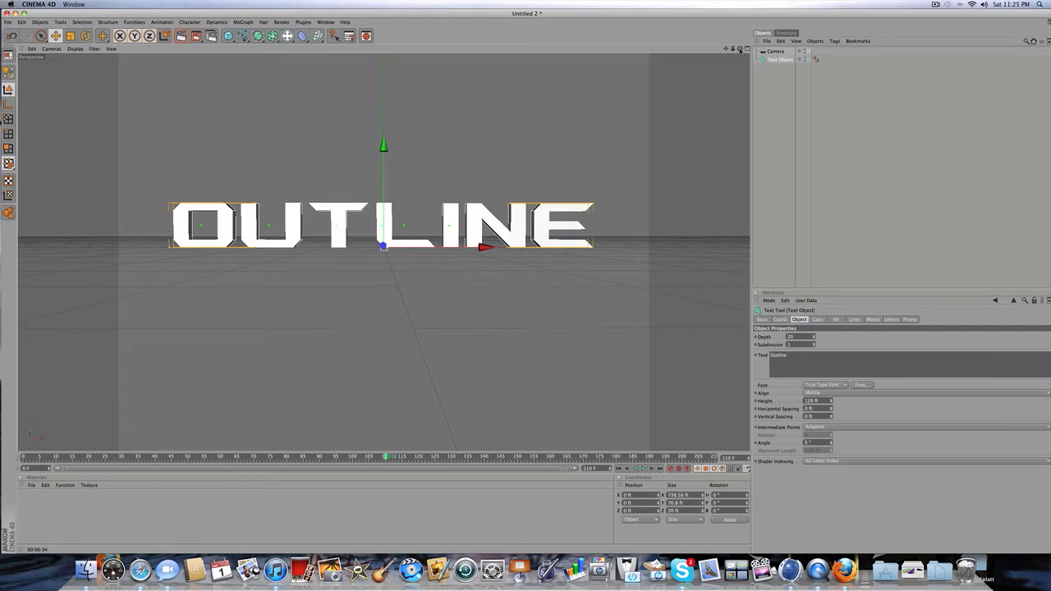
Set the extrusion depth of the Outline text to 22 and inspect the letters from an angle
drag(740, 49, 725, 79)
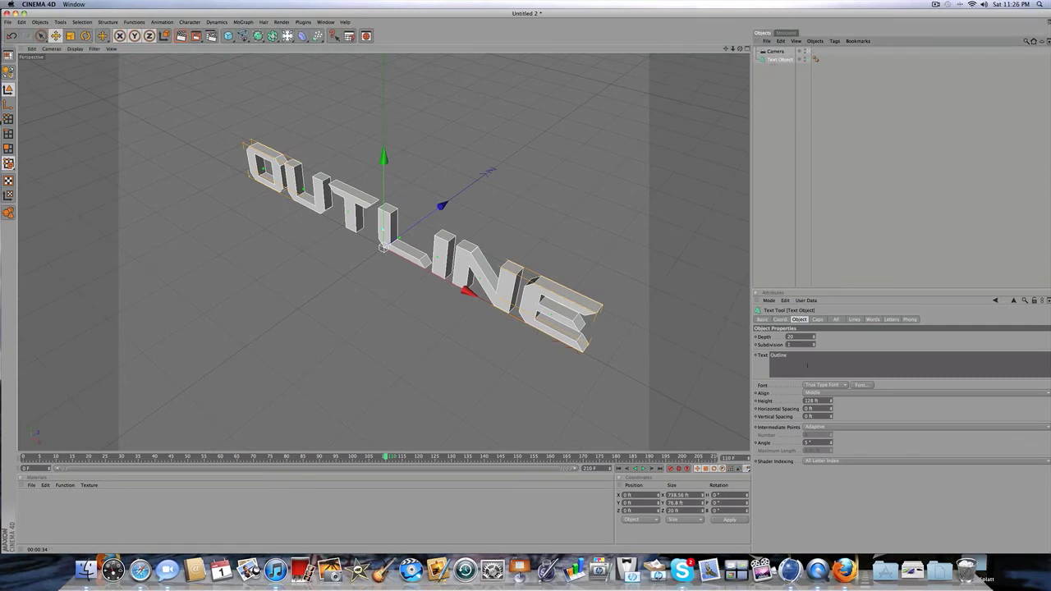
double_click(793, 337)
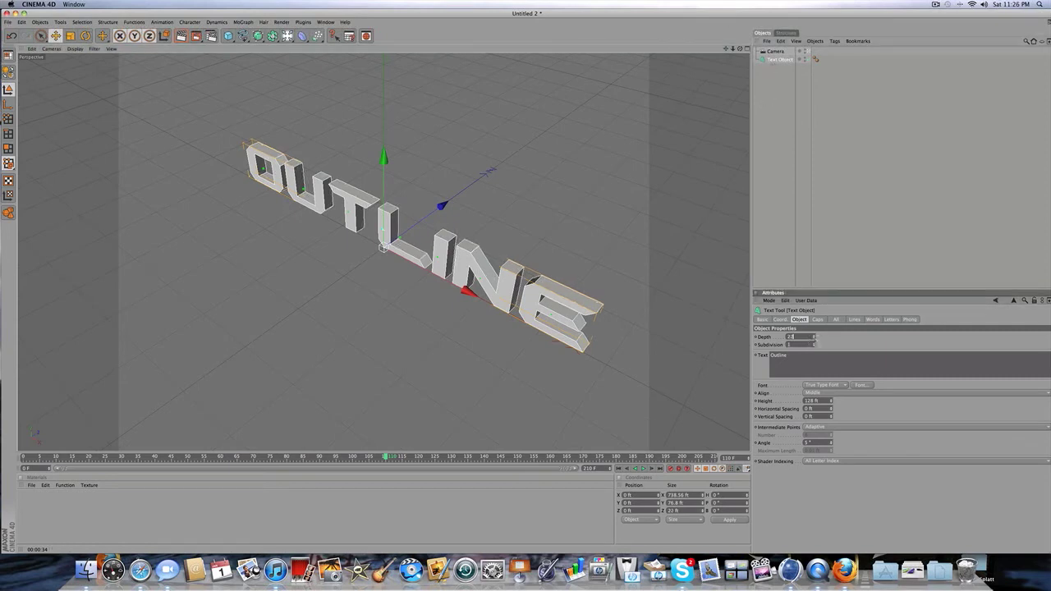
drag(740, 49, 512, 270)
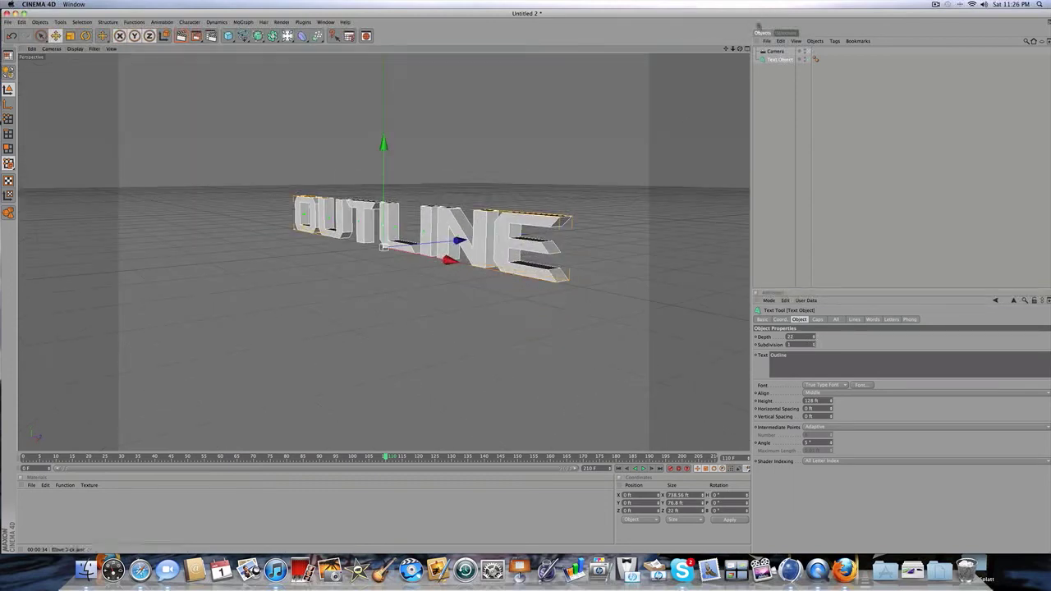
Set the extrusion depth of the Outline text to 78, inspecting the letters from several angles and from the camera view at frame 80
drag(740, 48, 726, 107)
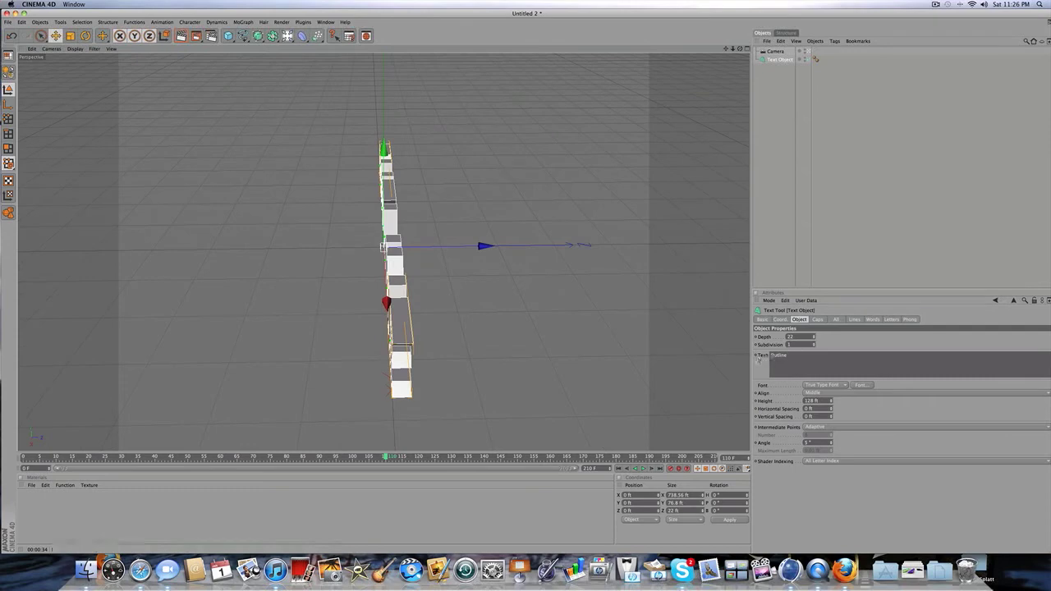
drag(813, 337, 813, 295)
drag(739, 49, 762, 46)
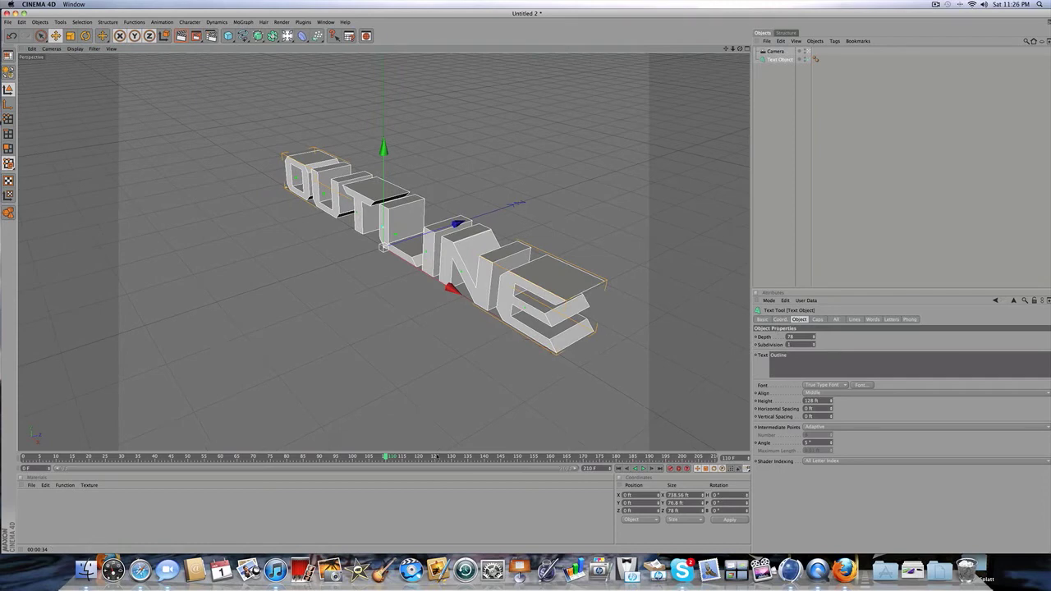
mouse_move(740, 50)
mouse_down()
mouse_move(705, 35)
mouse_move(730, 42)
mouse_move(733, 62)
mouse_up()
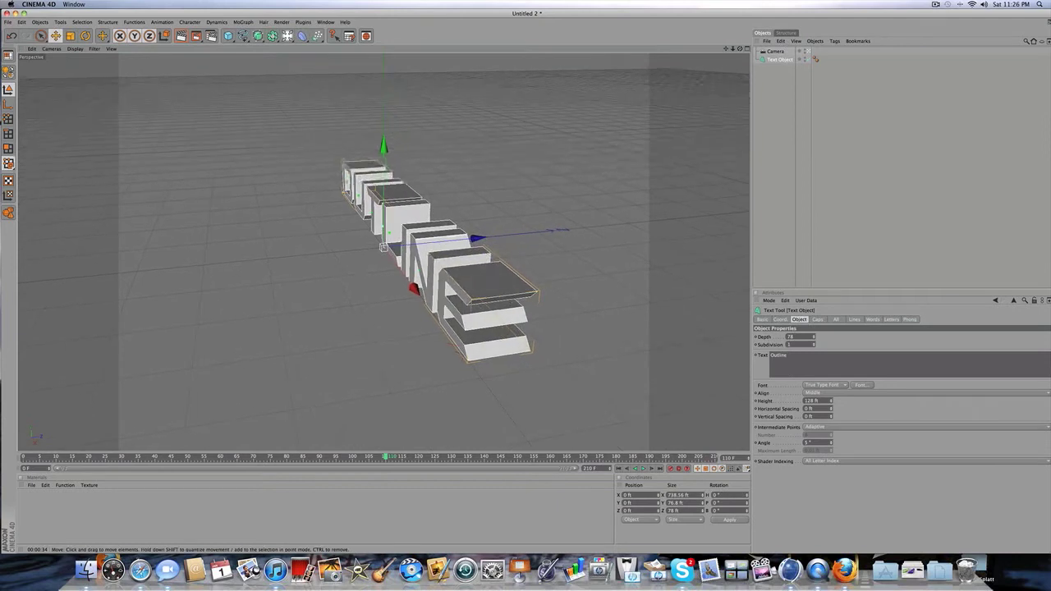
drag(372, 462, 288, 456)
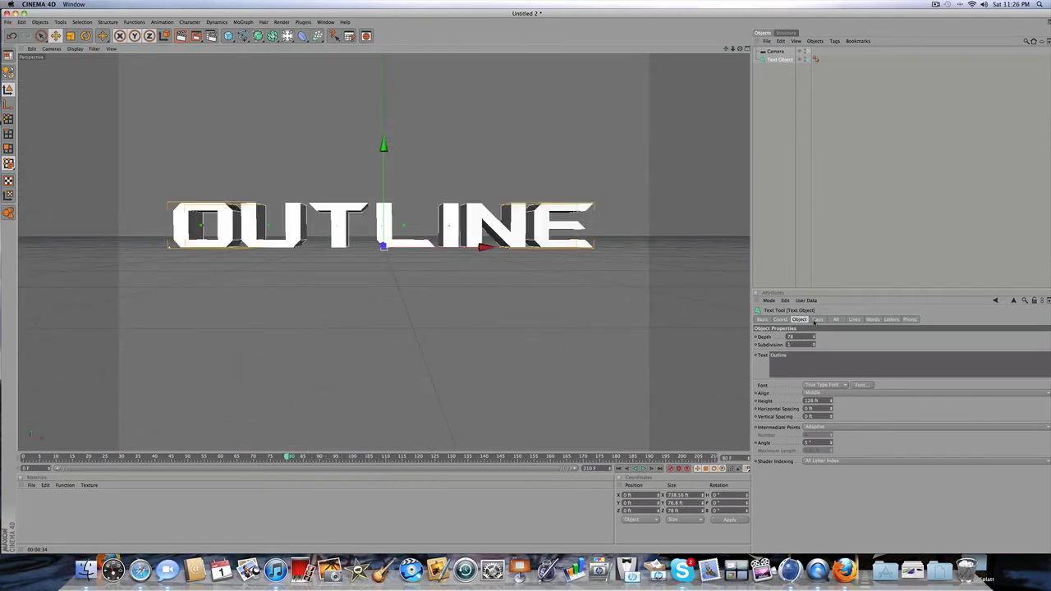
Set both the start and end caps of the Outline text to Fillet Cap
click(815, 319)
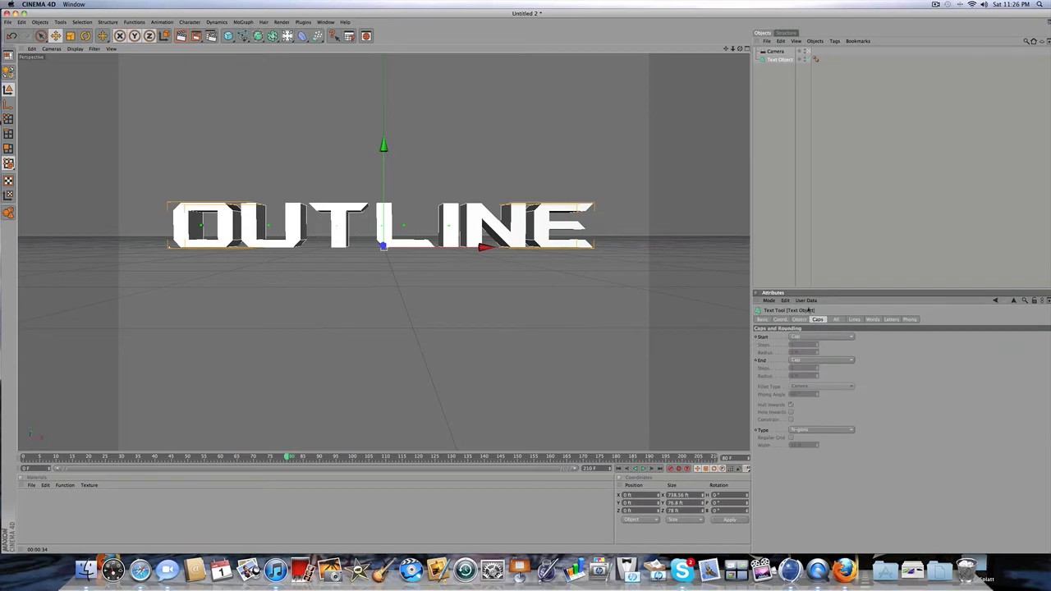
click(817, 337)
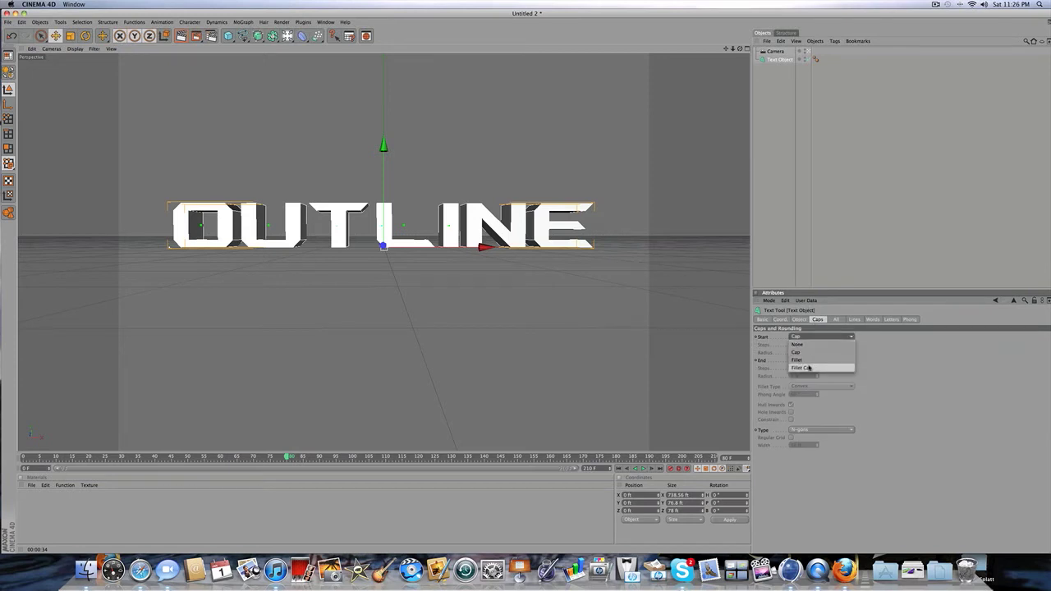
click(813, 368)
click(816, 359)
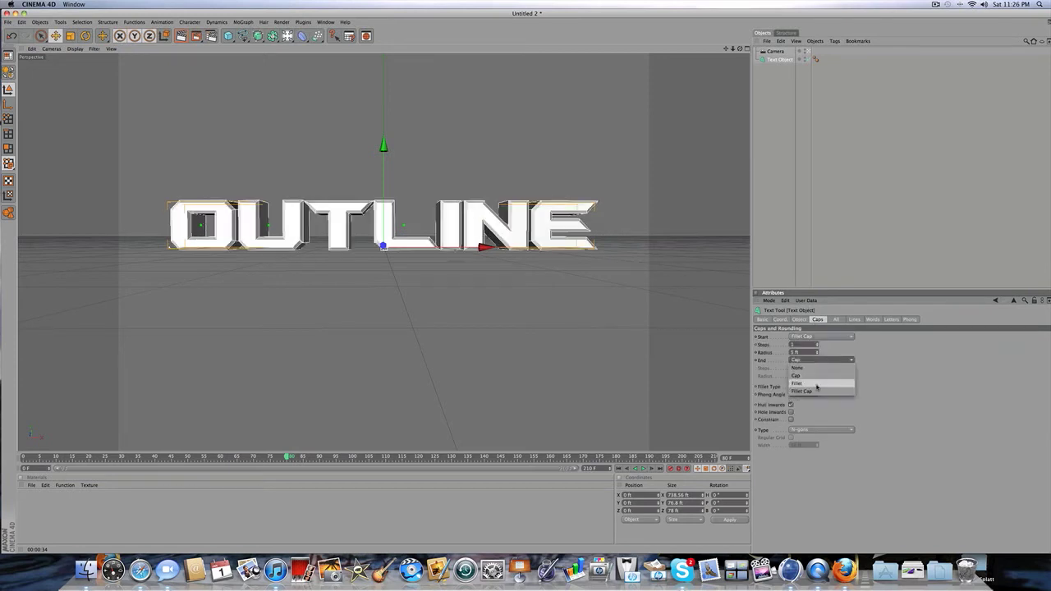
click(817, 389)
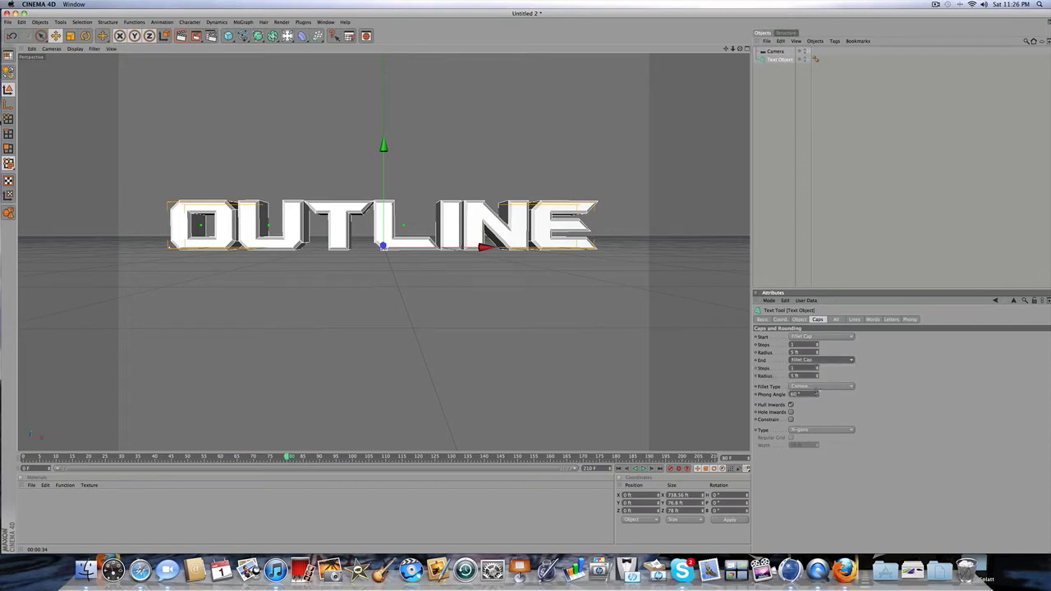
Set the start and end fillet cap radius of the Outline text to 3 ft, then deselect the text
click(817, 352)
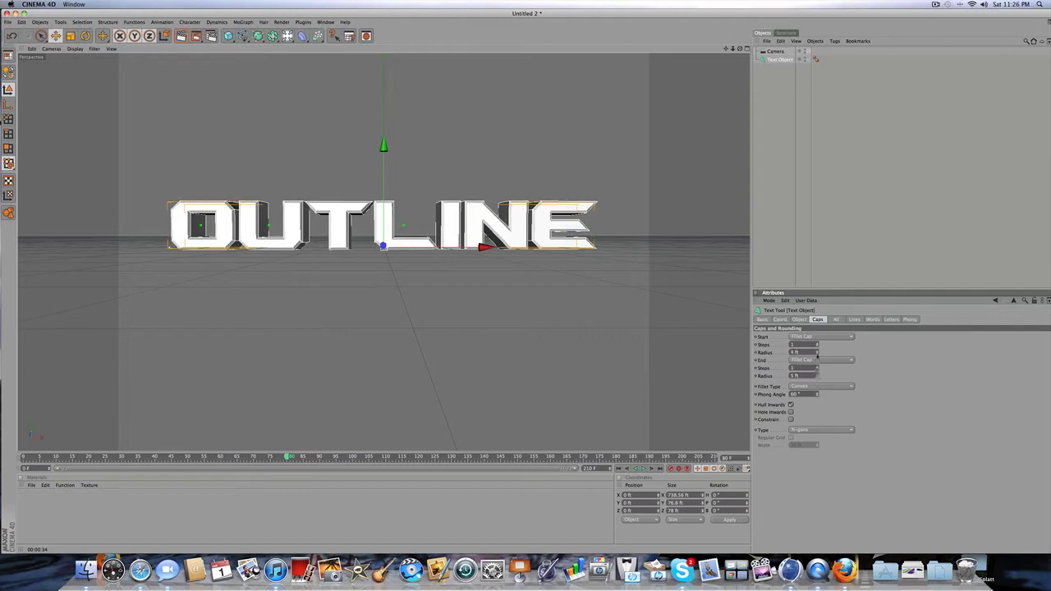
click(817, 354)
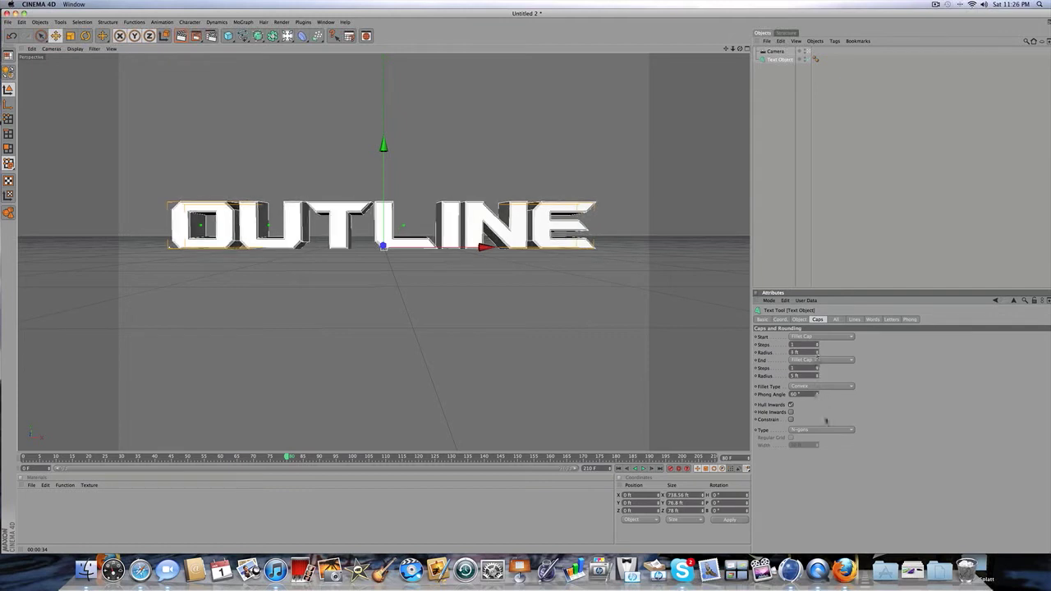
click(817, 376)
click(876, 212)
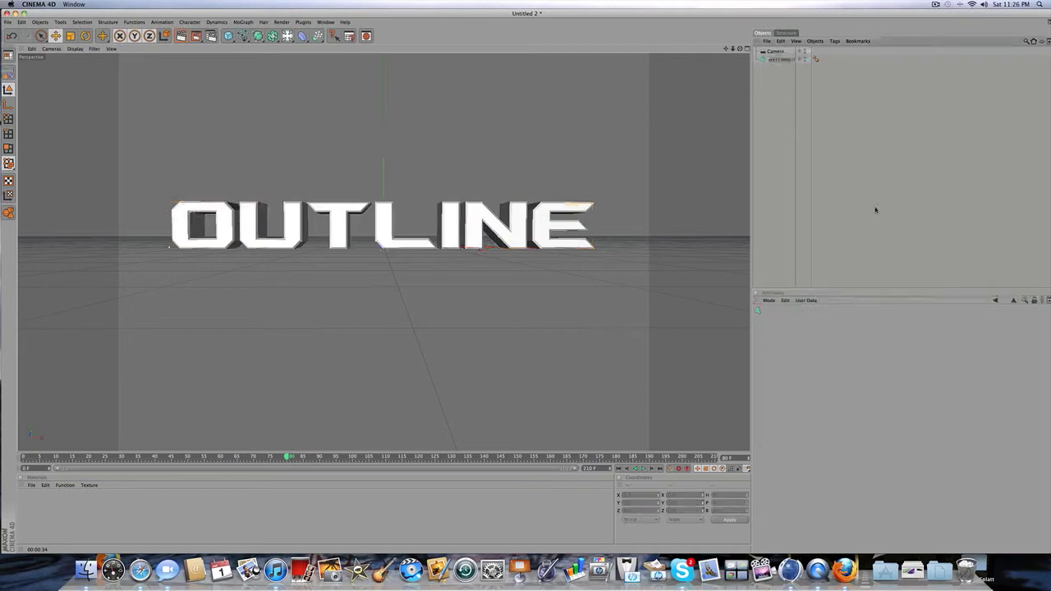
Review the fillet types available for the Outline text's caps, keeping Convex
click(776, 60)
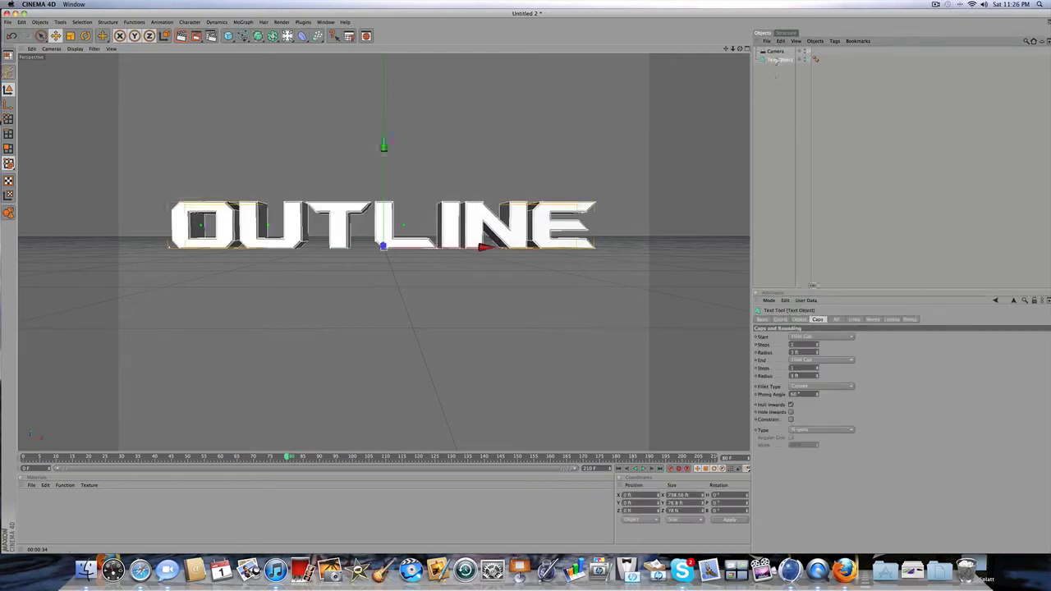
click(839, 385)
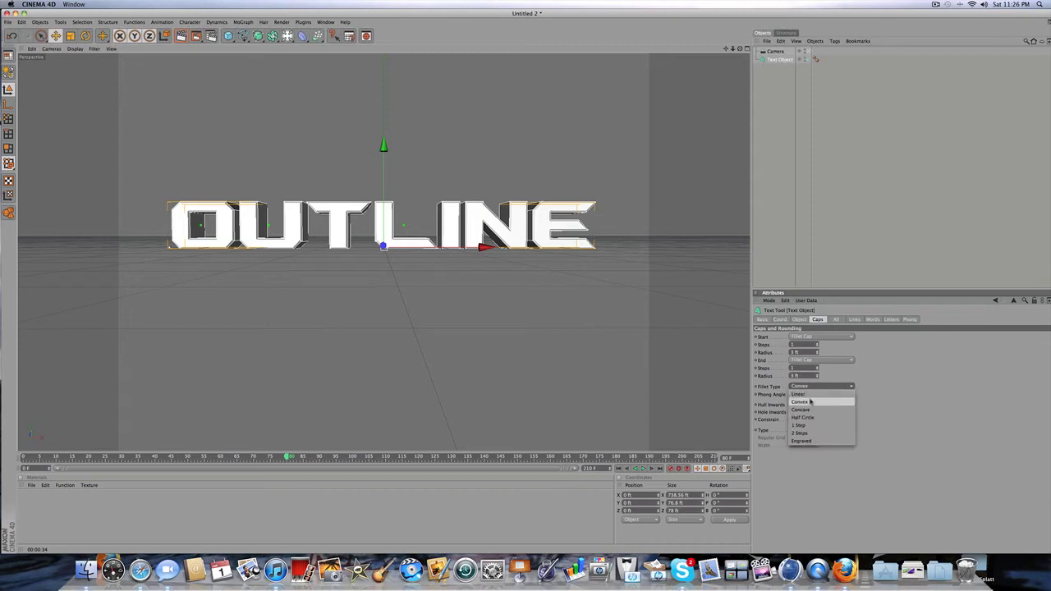
click(885, 240)
click(885, 239)
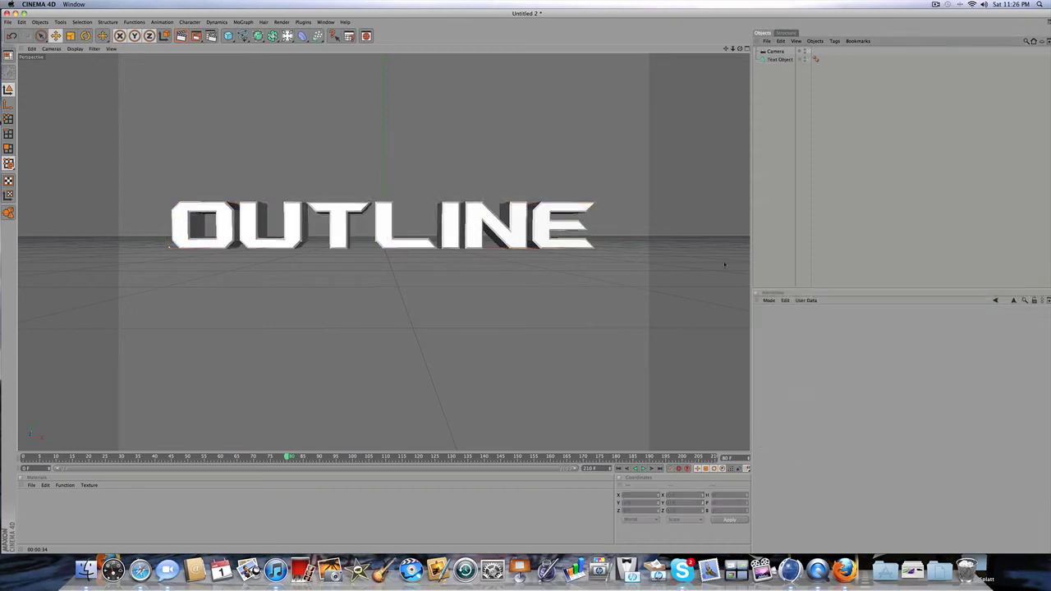
Set the playhead to frame 210 and show the Front view at full size
scroll(658, 278, up, 3)
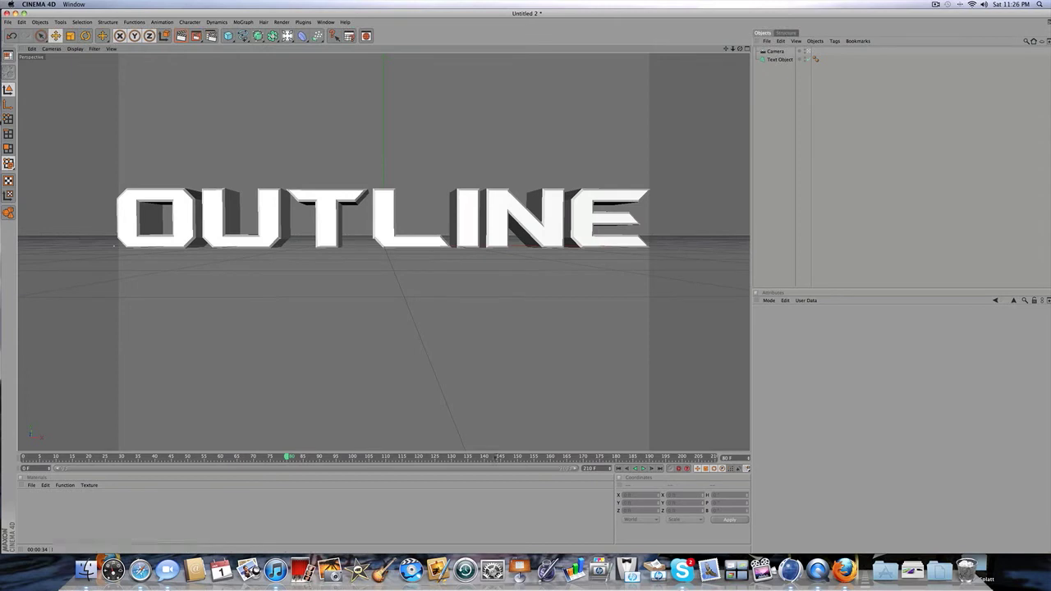
drag(496, 460, 930, 393)
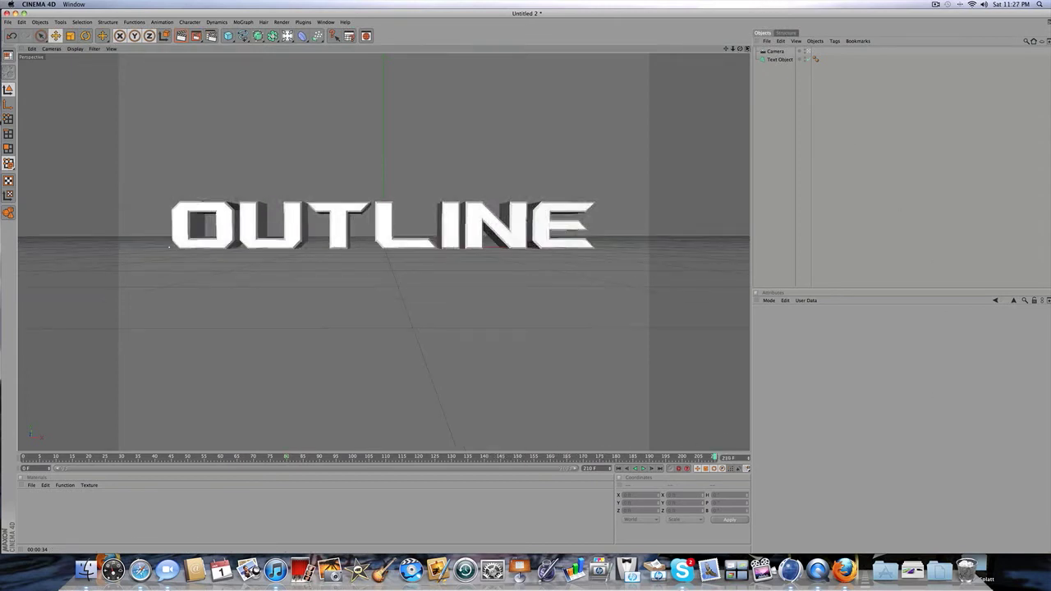
click(746, 49)
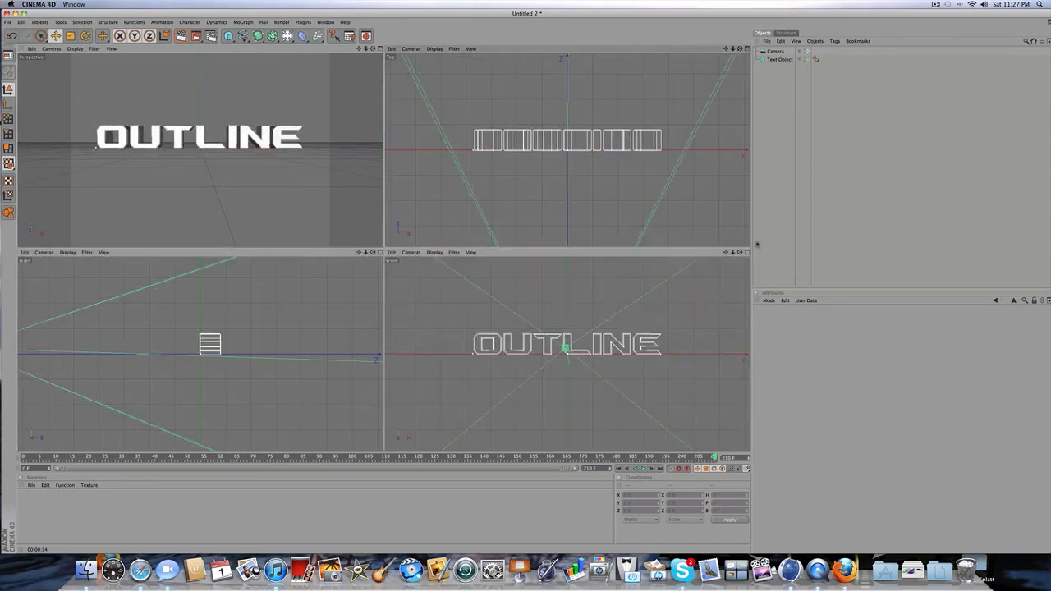
click(746, 48)
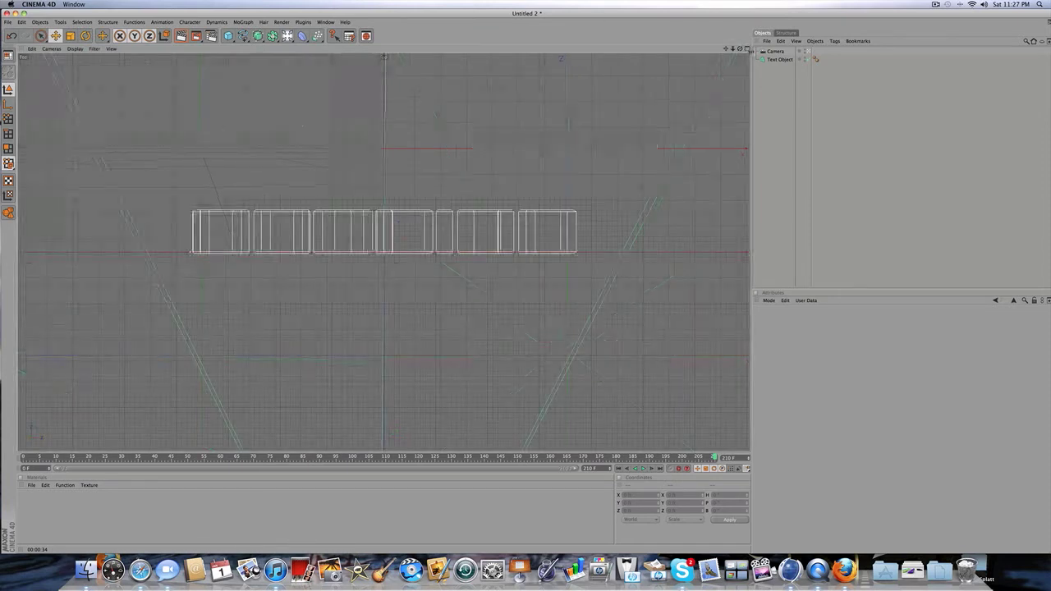
click(747, 49)
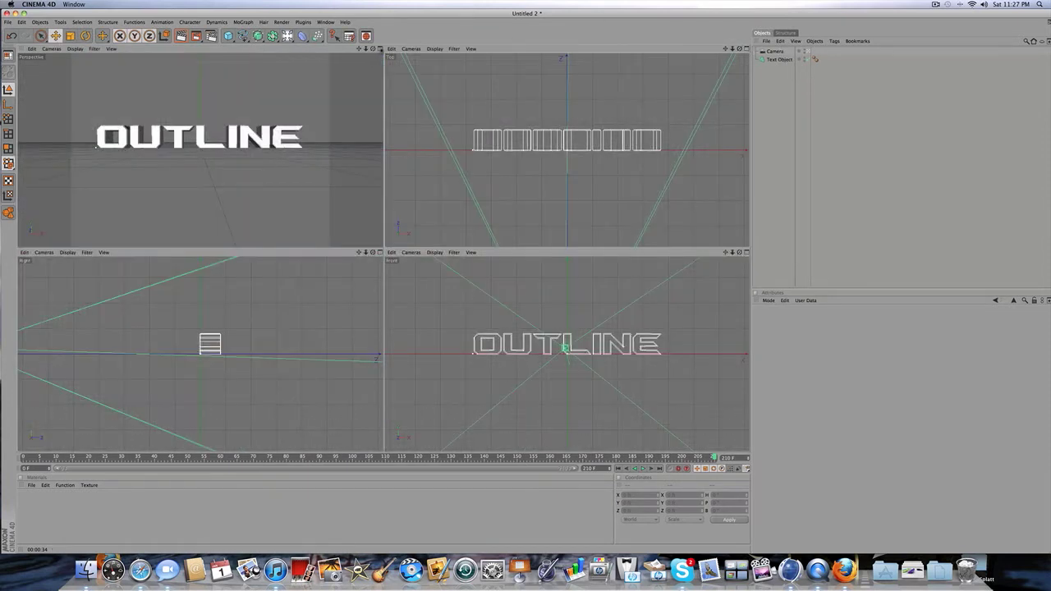
click(381, 49)
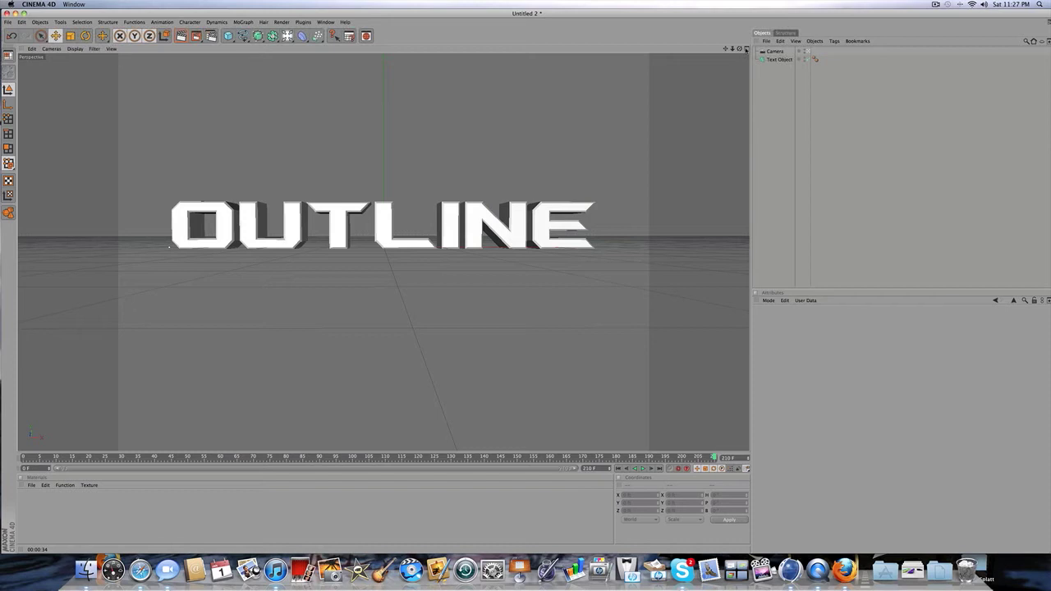
key(F5)
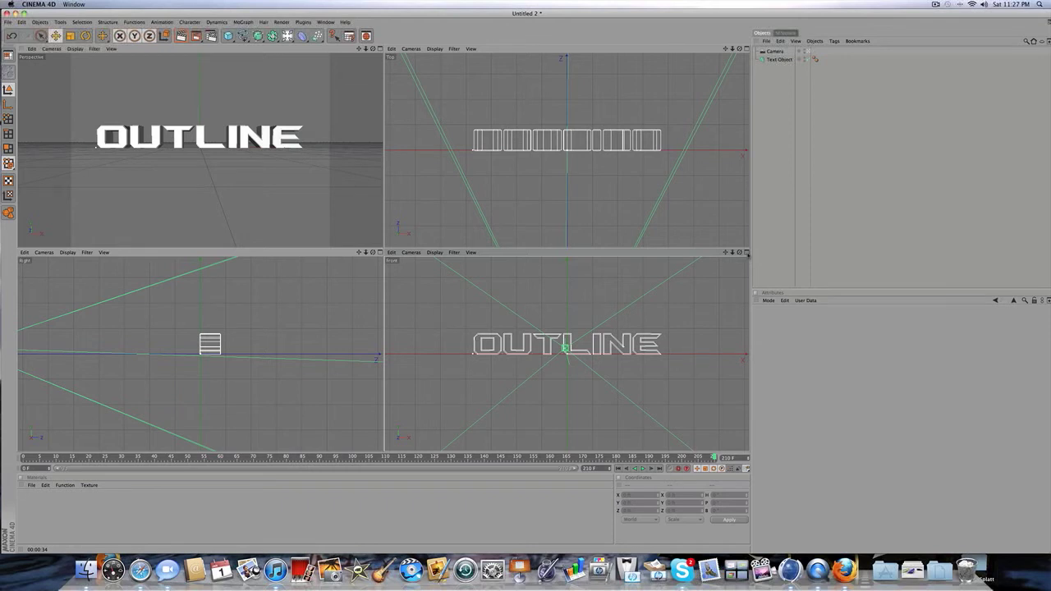
click(746, 253)
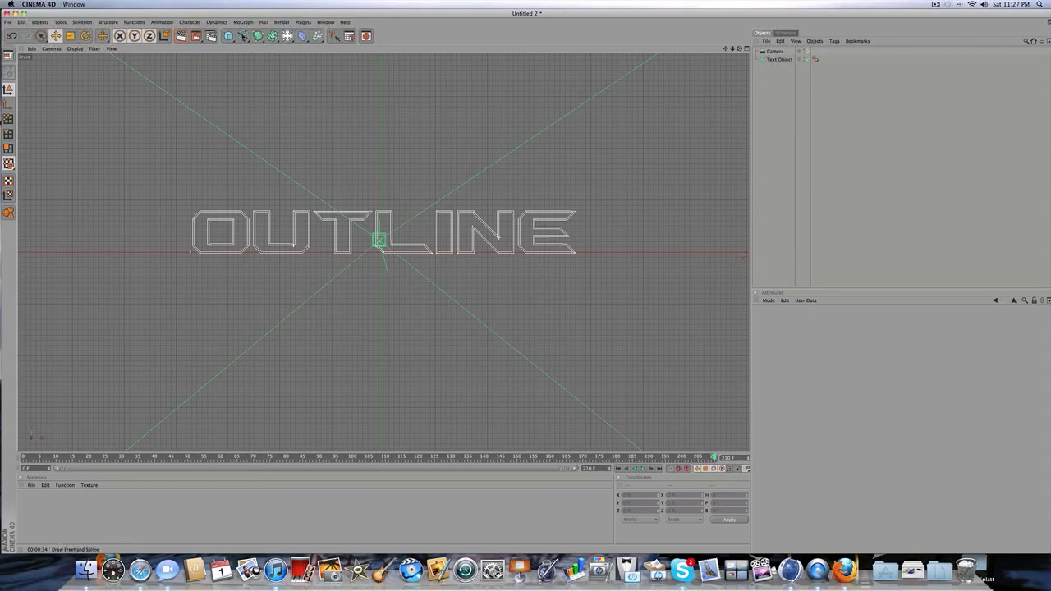
Start a Bezier spline in the Front view, running straight above the O, down along its bevelled corner and vertically back up
drag(243, 35, 318, 42)
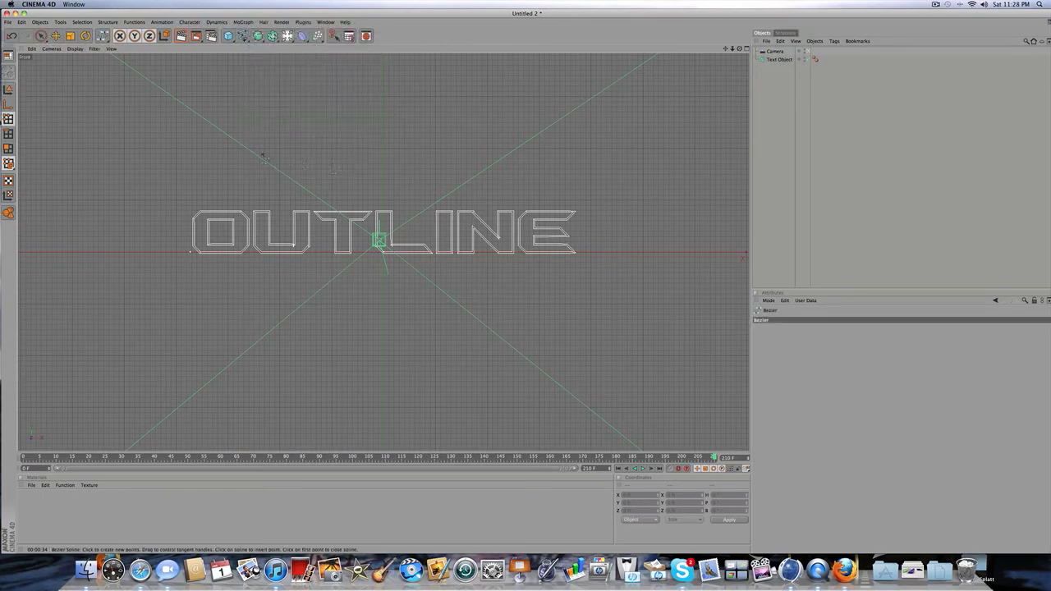
scroll(264, 154, up, 3)
scroll(264, 150, down, 2)
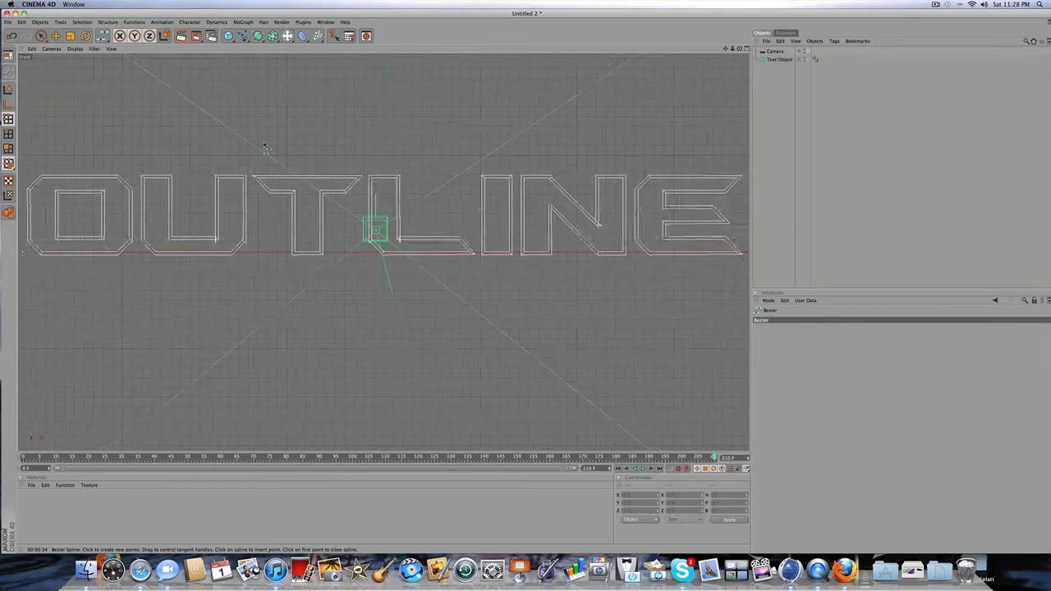
scroll(264, 148, up, 1)
drag(725, 49, 978, 63)
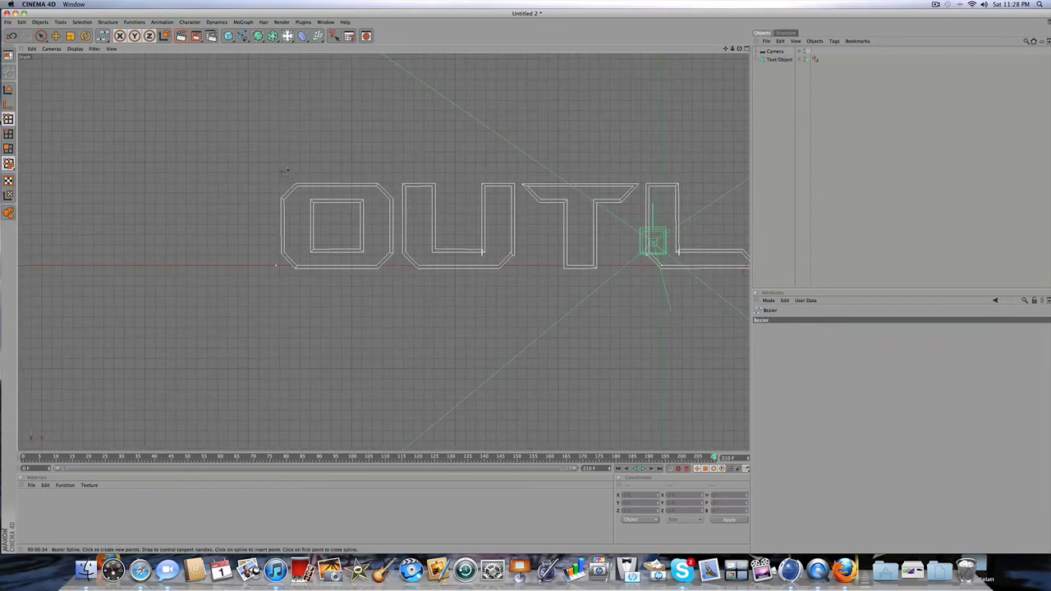
scroll(283, 152, up, 5)
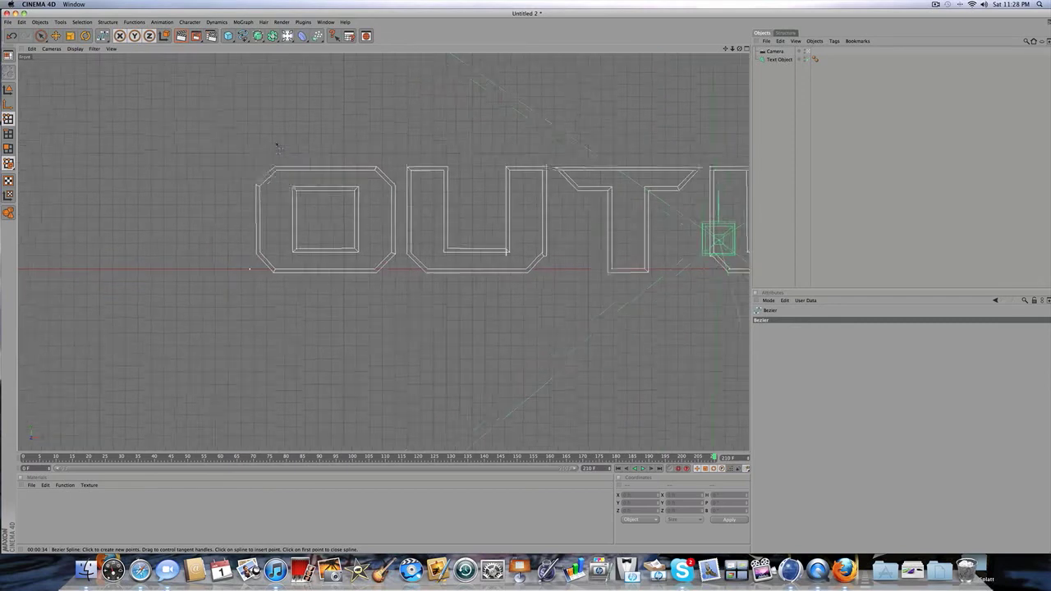
click(239, 121)
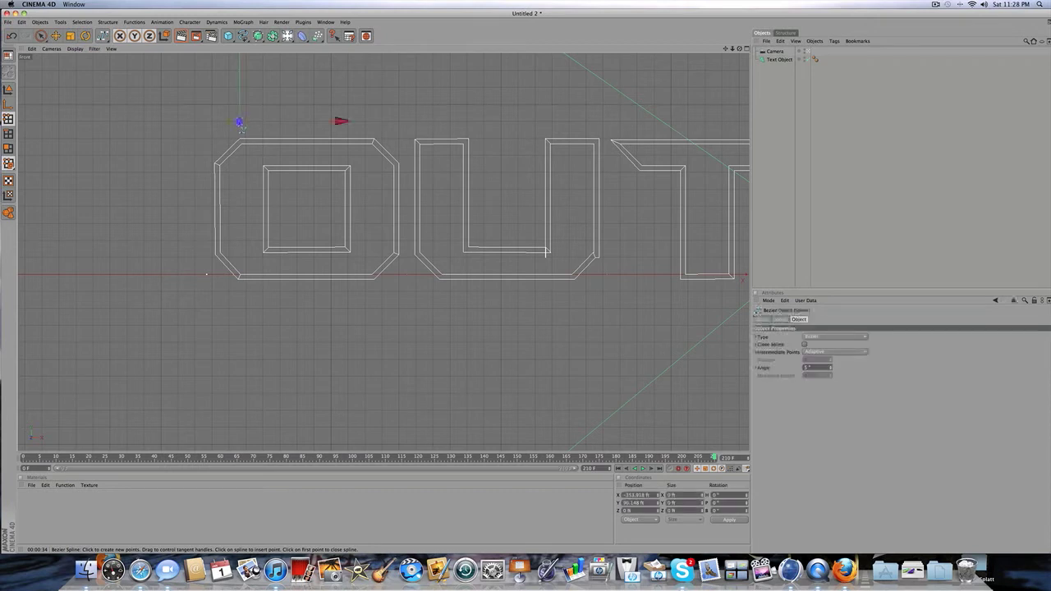
click(340, 121)
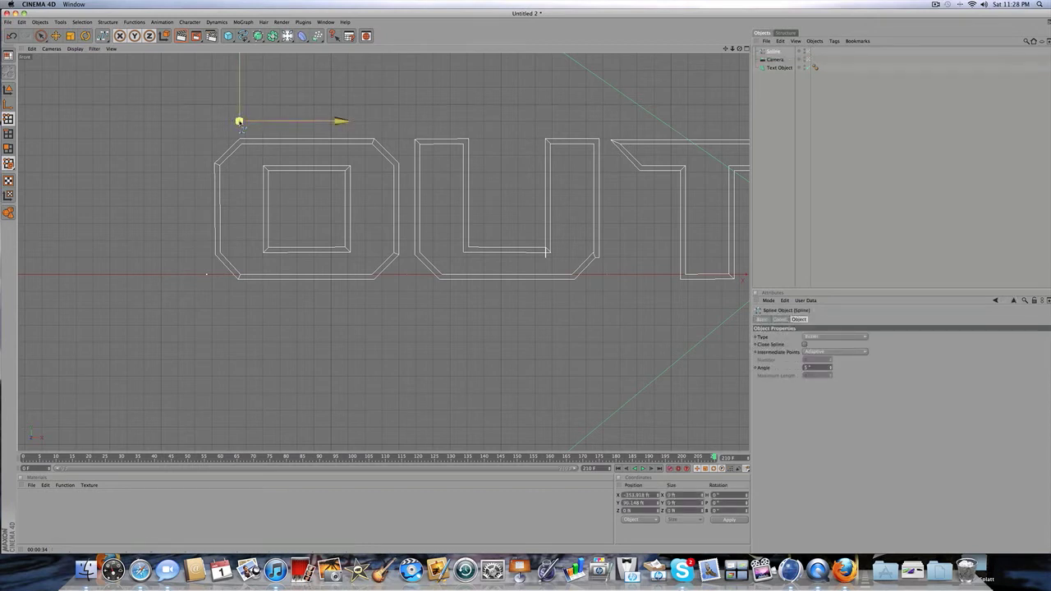
click(374, 120)
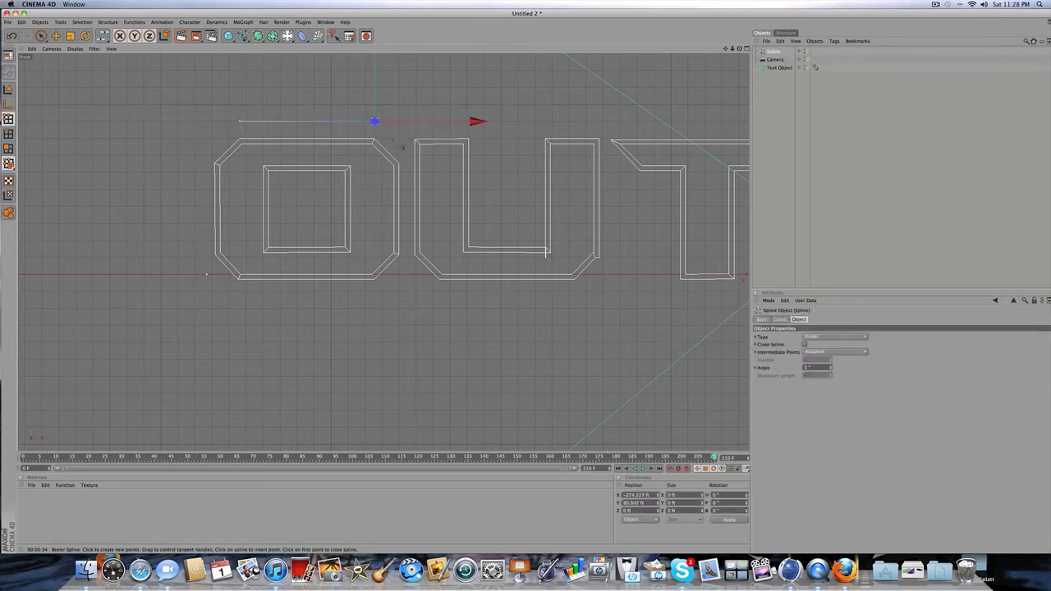
click(402, 121)
Extend the spline level to above the U's opening, down into the opening, across it, and straight back up above the letter
click(469, 81)
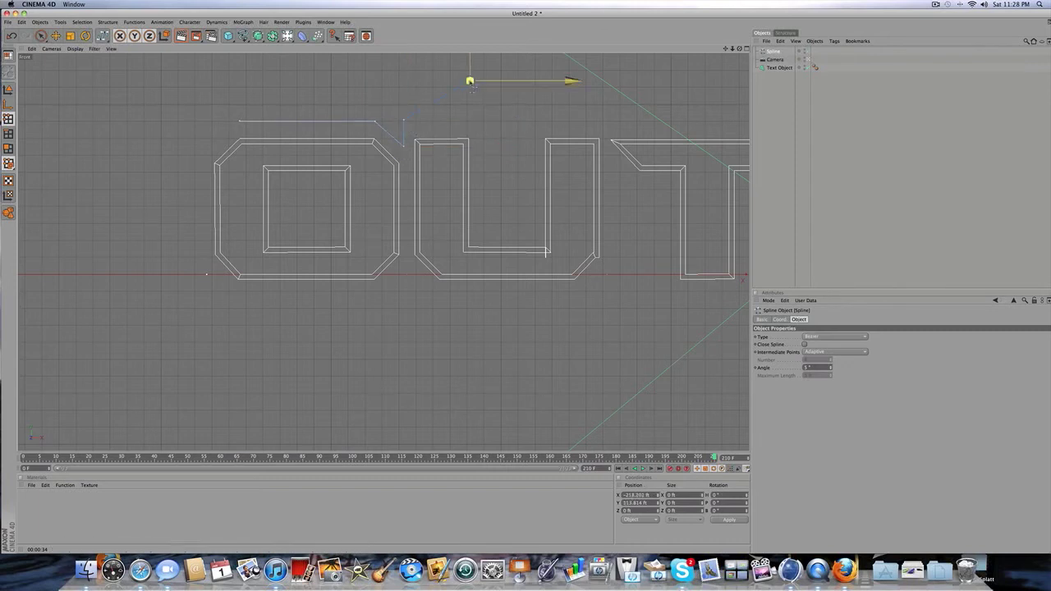
drag(471, 86, 489, 121)
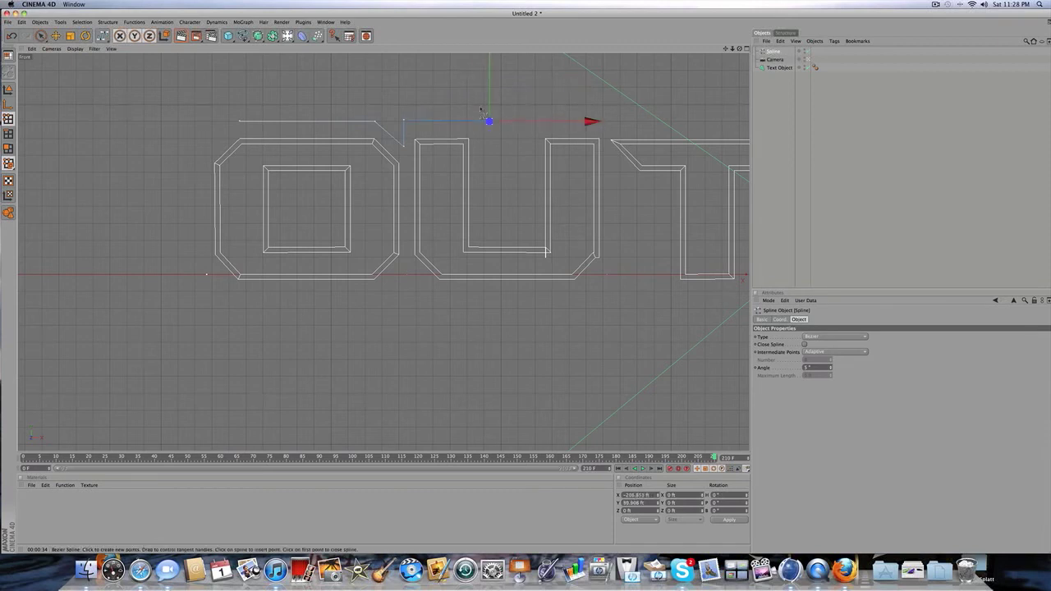
click(488, 222)
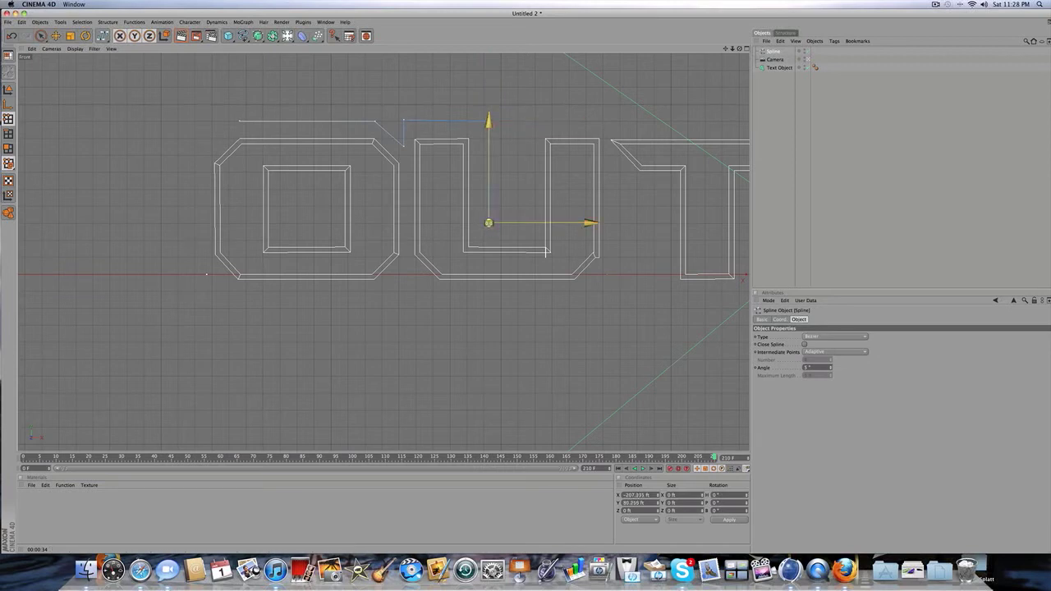
drag(489, 222, 490, 222)
click(520, 206)
drag(521, 205, 526, 222)
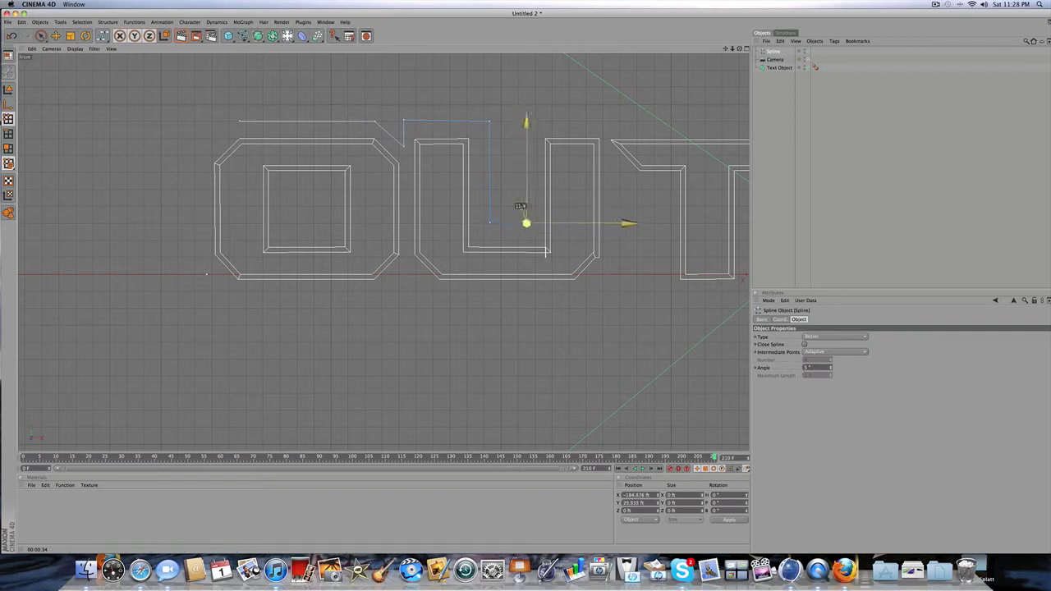
click(512, 121)
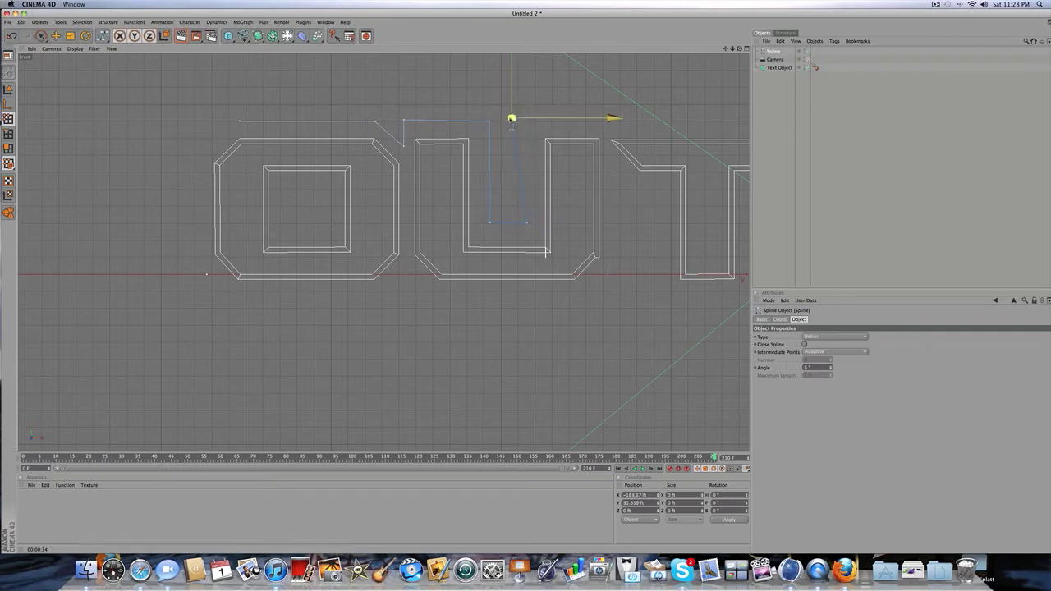
mouse_move(512, 121)
mouse_down()
mouse_move(526, 121)
mouse_move(514, 120)
mouse_up()
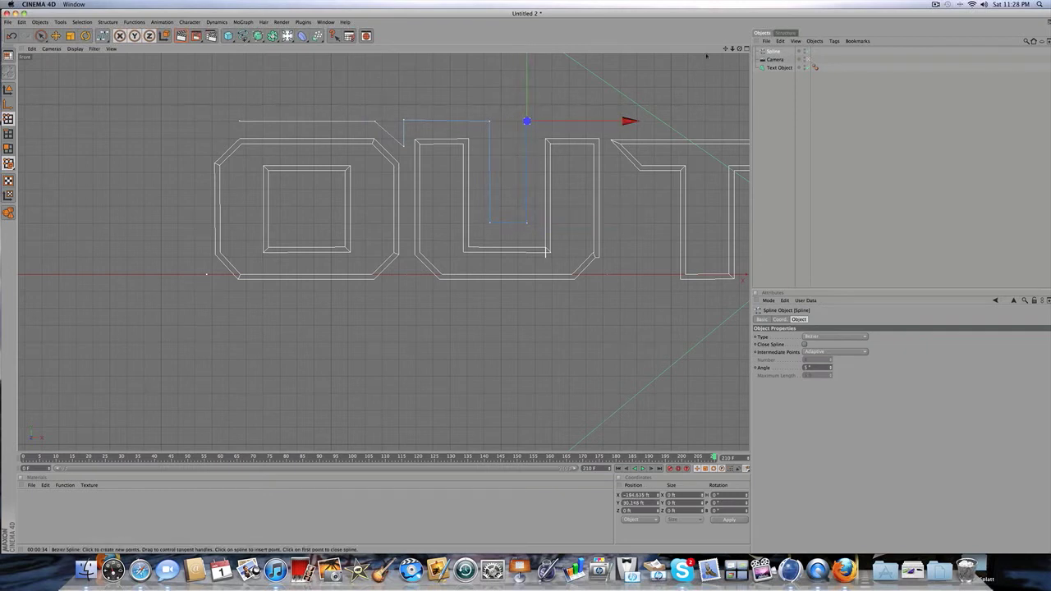
Extend the Bezier spline level across the top of the T to the L, with a small notch at the L's upper corner
alt+middle_drag(624, 176, 437, 228)
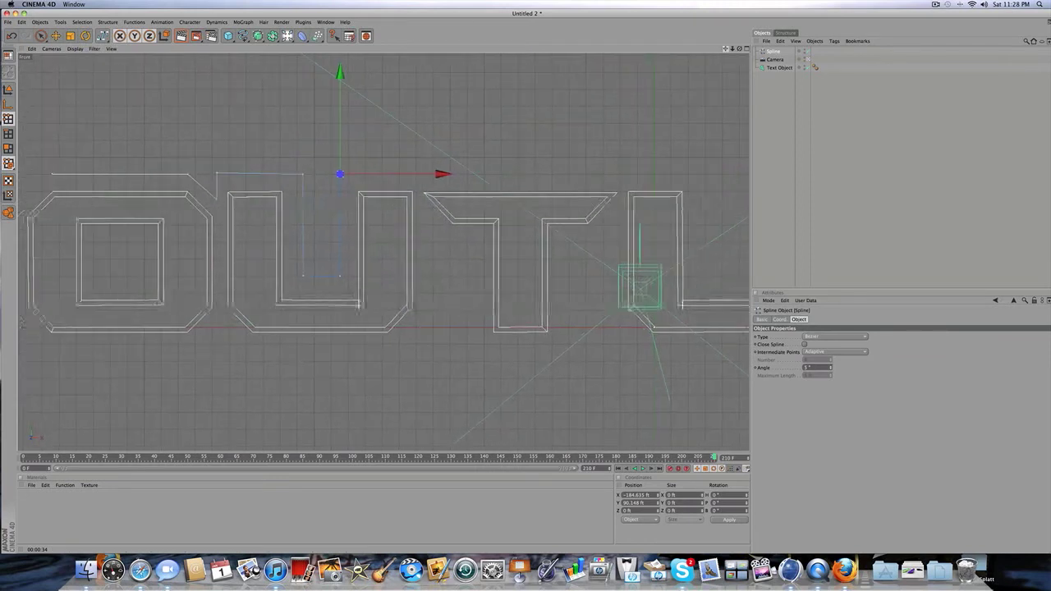
click(631, 174)
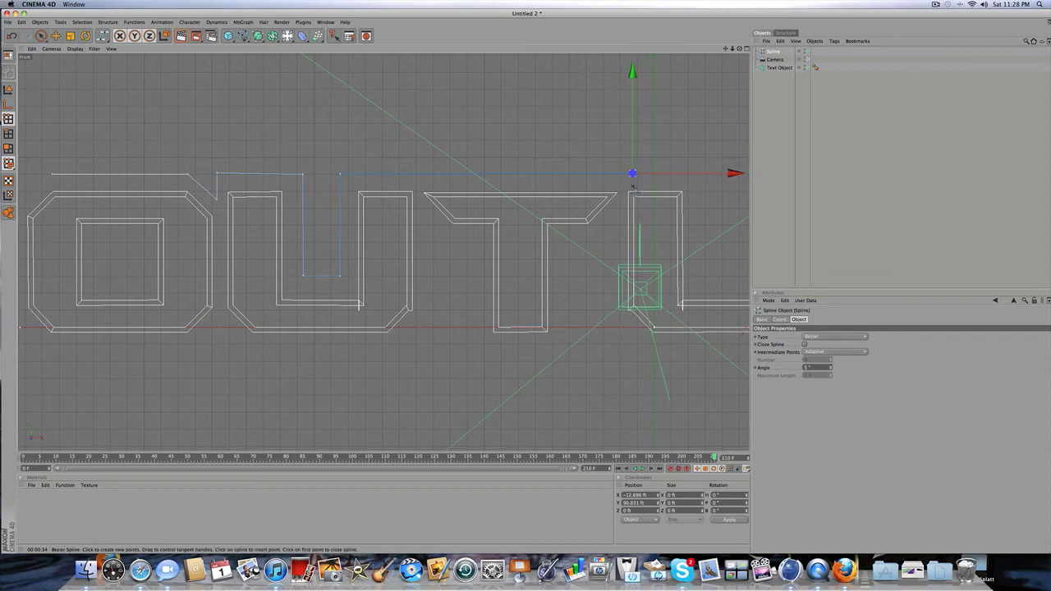
drag(632, 176, 627, 184)
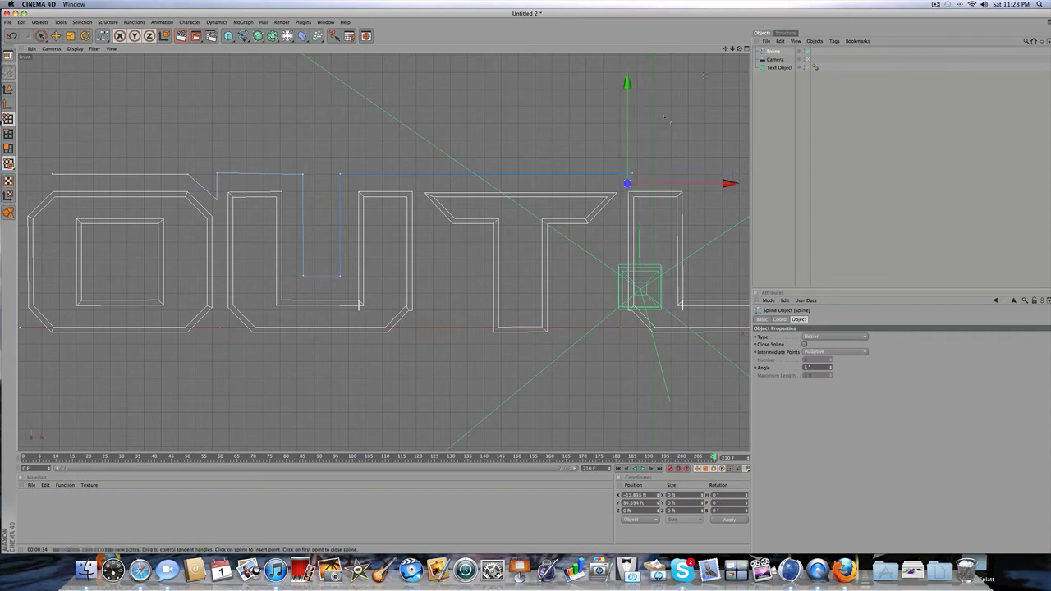
drag(725, 48, 649, 56)
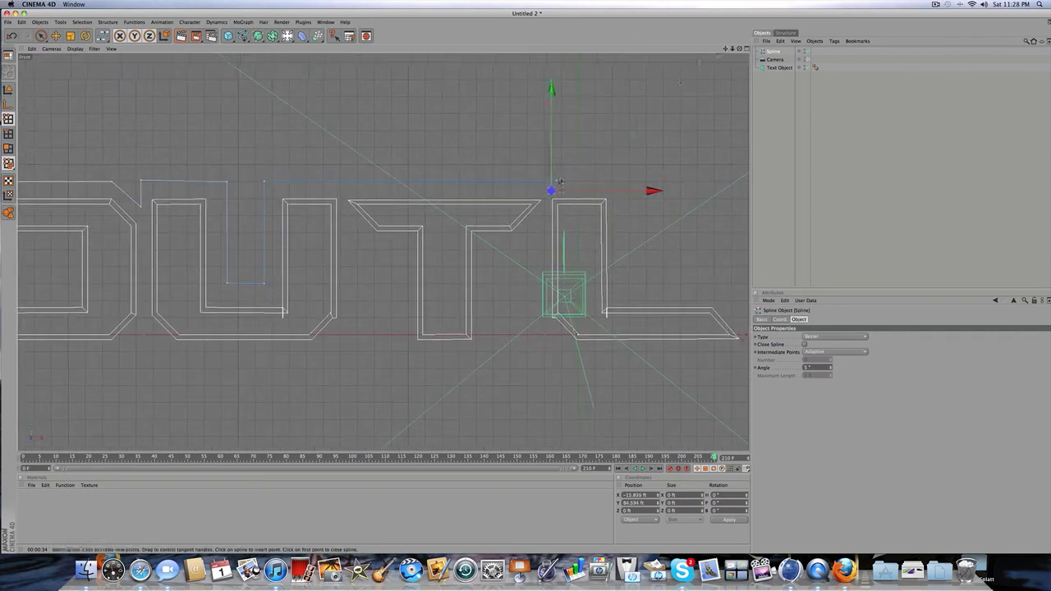
drag(551, 190, 561, 181)
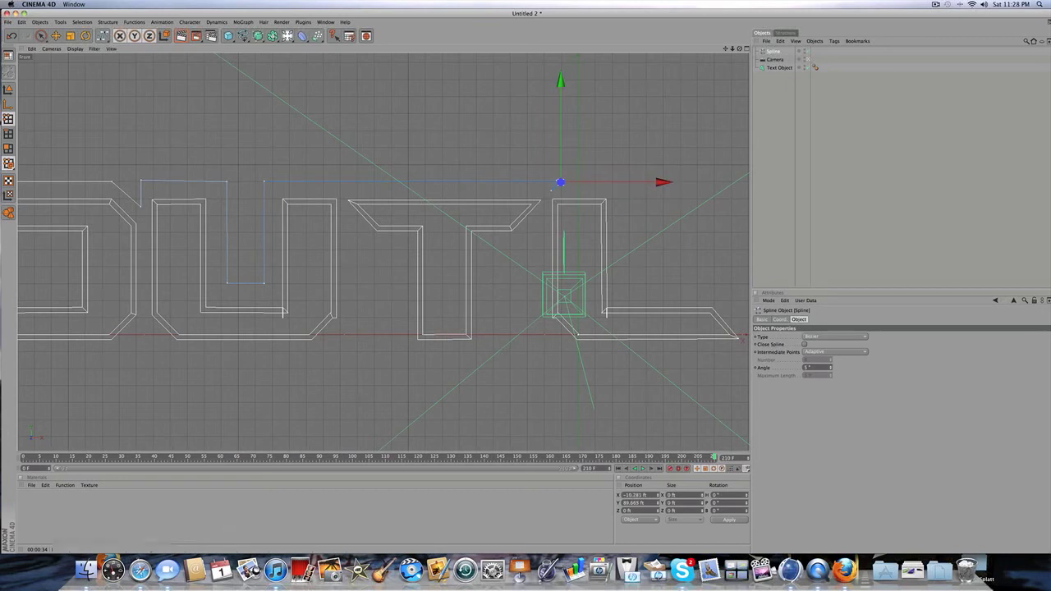
Extend the spline level past the top of the L's stem and straight down into the open space above its foot
click(629, 169)
drag(629, 169, 633, 182)
scroll(645, 283, up, 1)
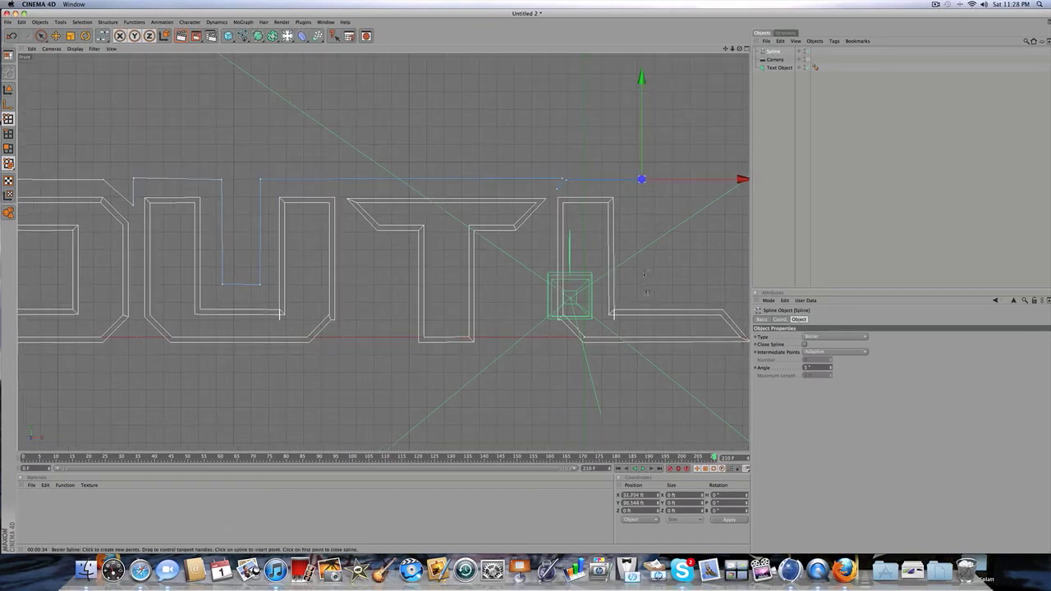
click(648, 294)
drag(647, 294, 642, 284)
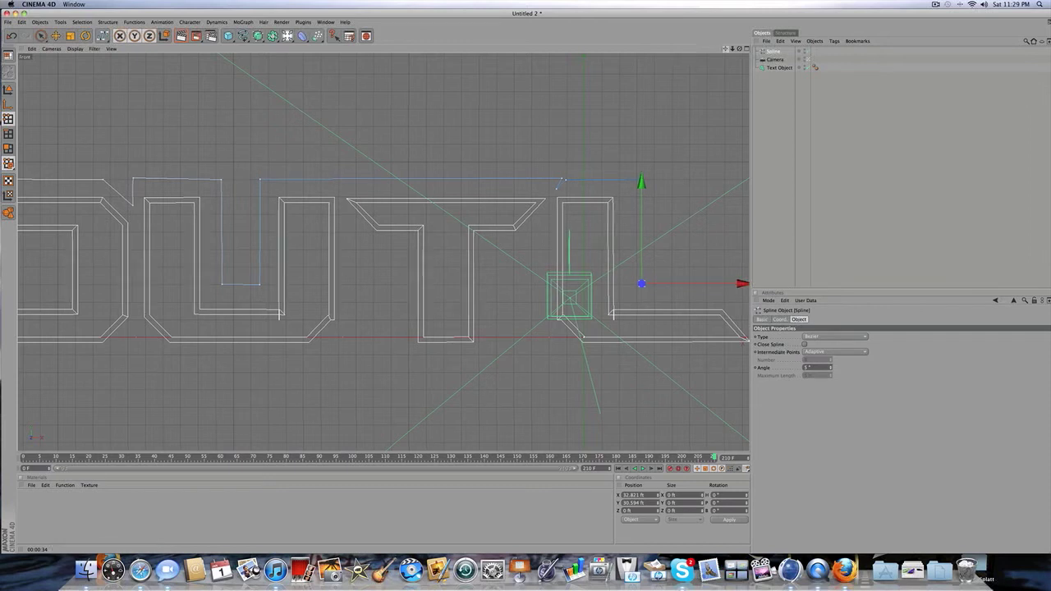
alt+middle_drag(642, 284, 472, 262)
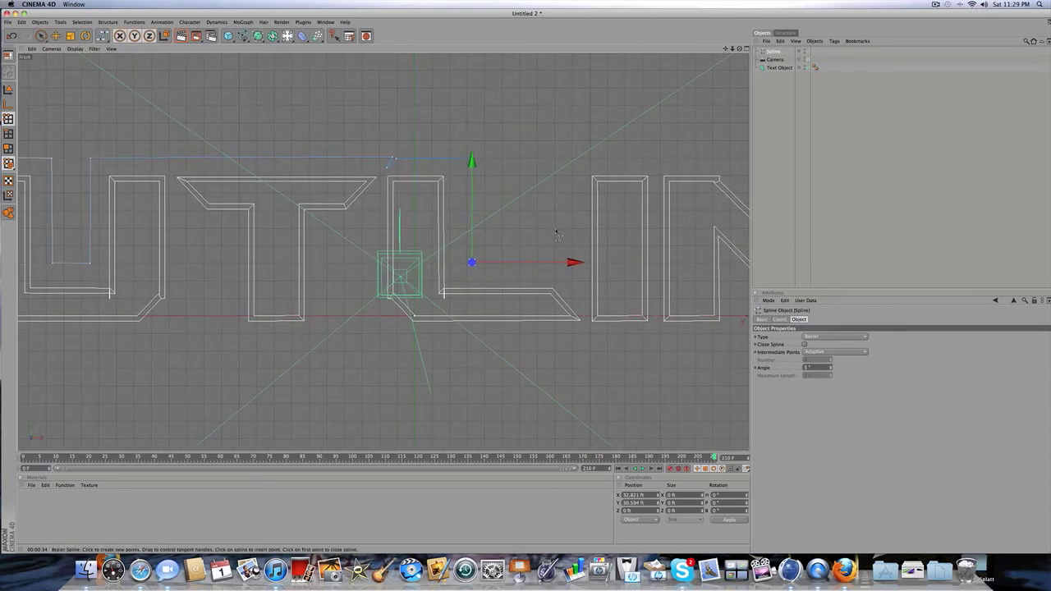
click(555, 230)
mouse_move(558, 243)
mouse_down()
mouse_move(561, 293)
mouse_move(579, 320)
mouse_move(596, 251)
mouse_move(559, 257)
mouse_up()
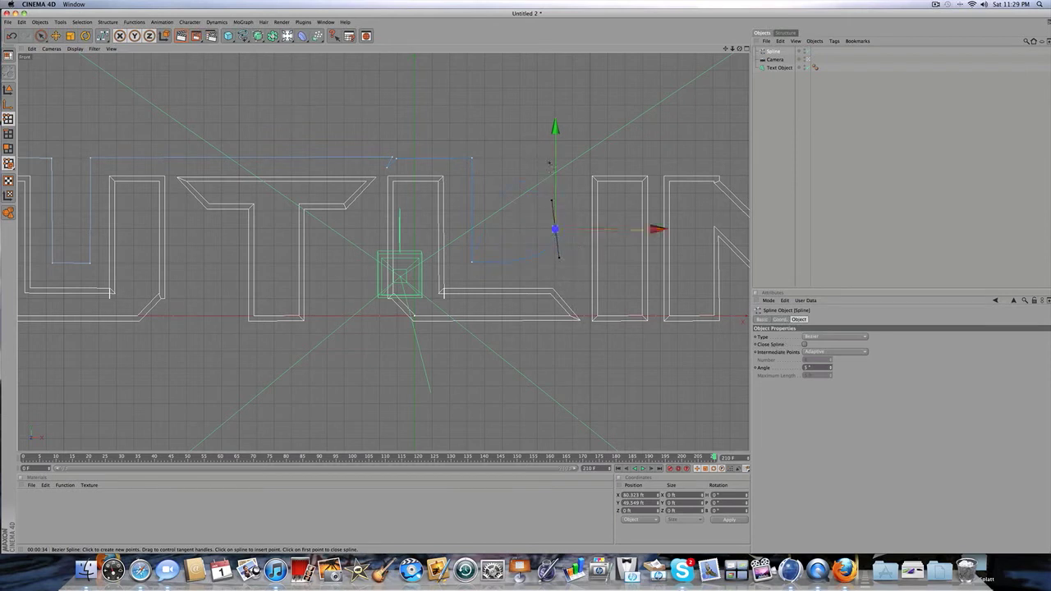
click(550, 167)
drag(552, 166, 554, 160)
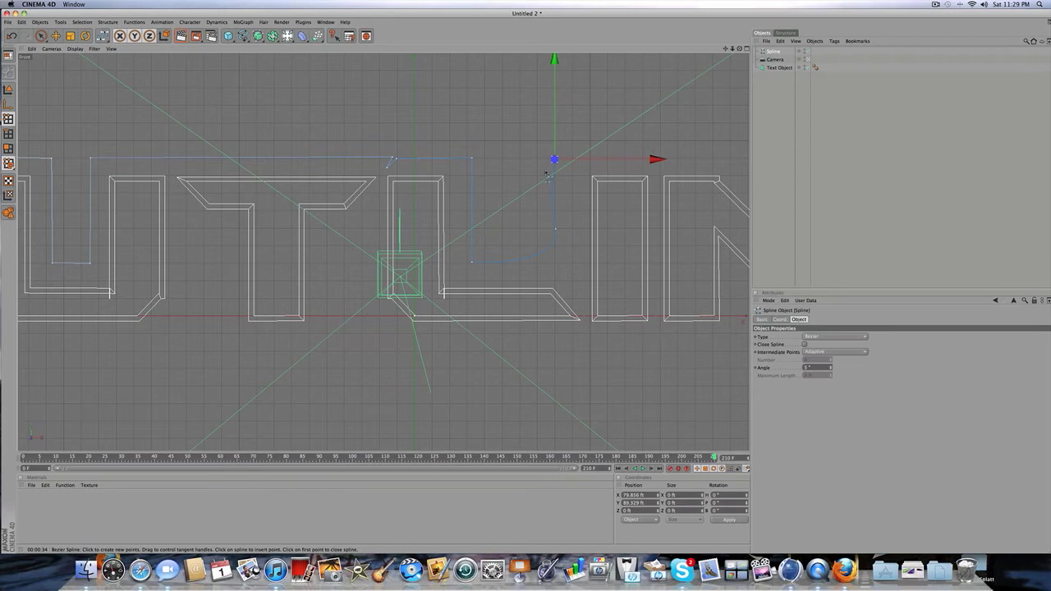
key(super+z)
key(super+z)
key(super+z)
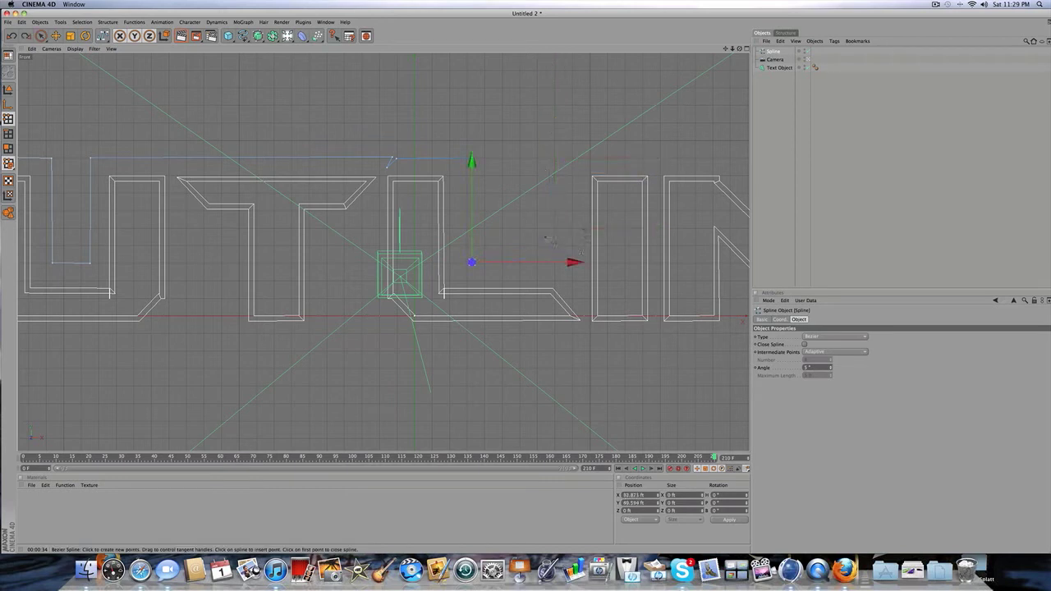
Run the spline straight across above the L's foot and vertically back up to the upper line before the I
click(548, 239)
drag(549, 239, 555, 262)
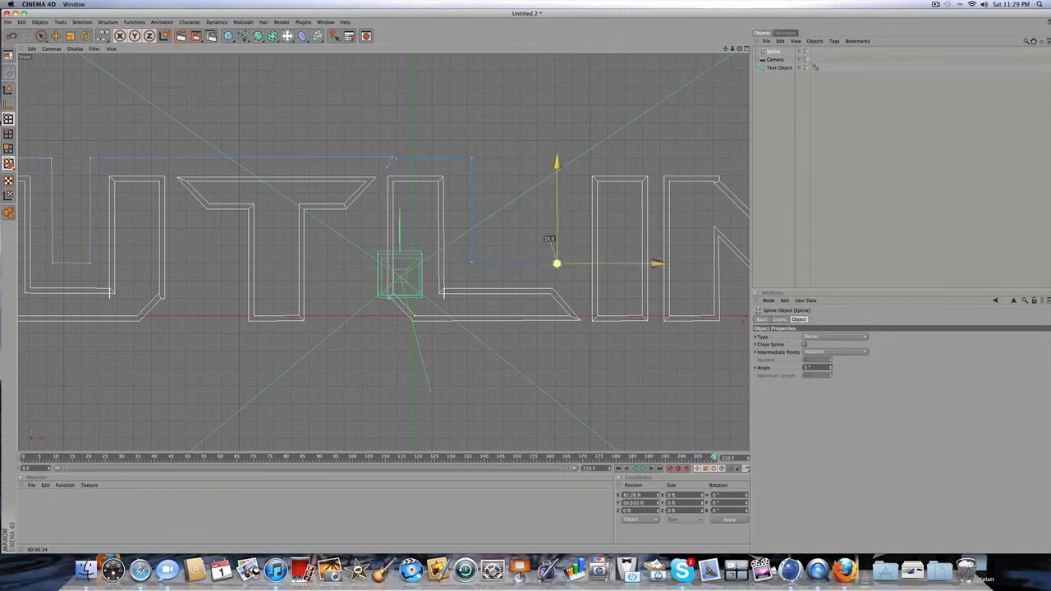
click(544, 145)
drag(543, 145, 555, 158)
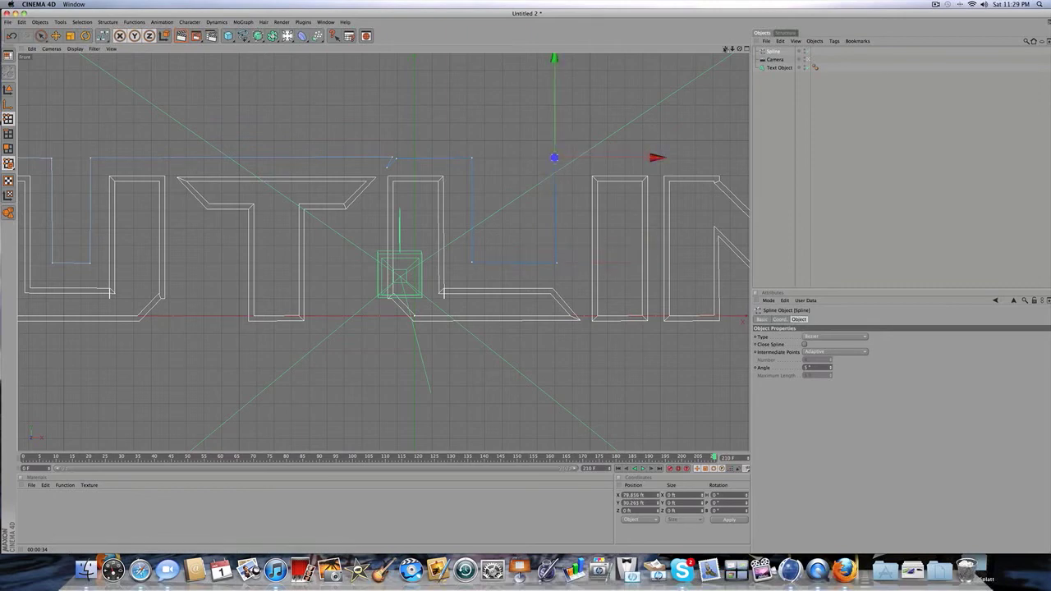
Extend the spline level above the I to the N, diagonally down into the N's upper opening and vertically back up
drag(725, 48, 518, 100)
click(521, 212)
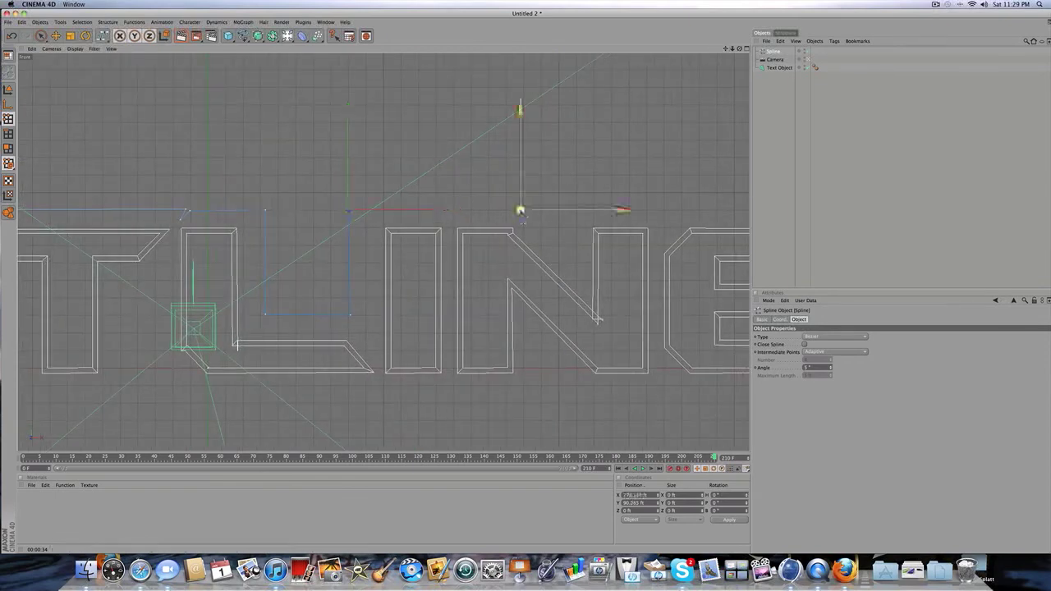
click(575, 265)
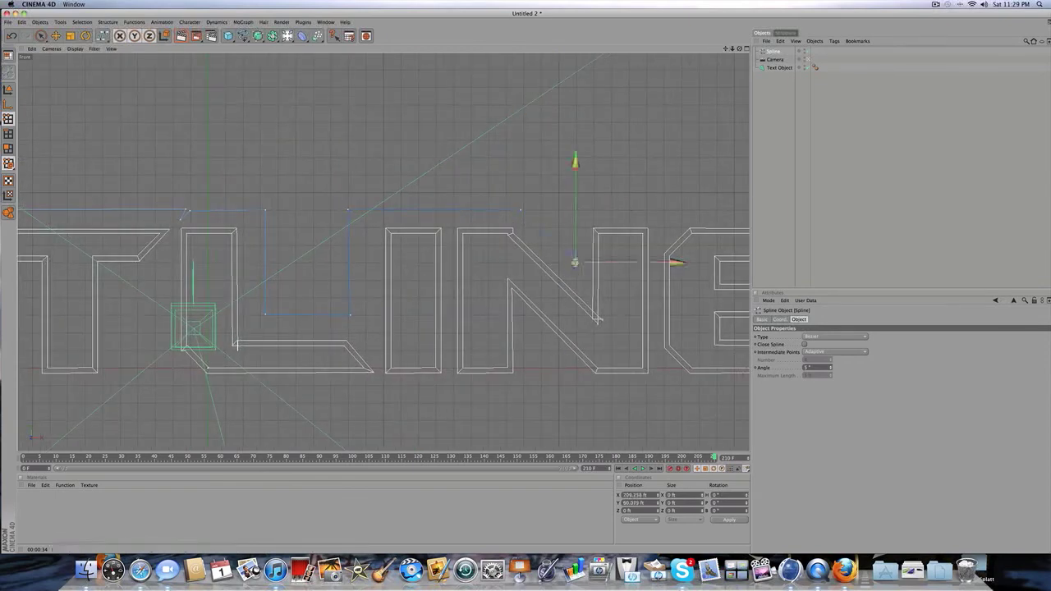
drag(564, 208, 577, 208)
Extend the spline level above the N's second stem and add a small V-shaped notch at the E's upper bevelled corner
click(681, 189)
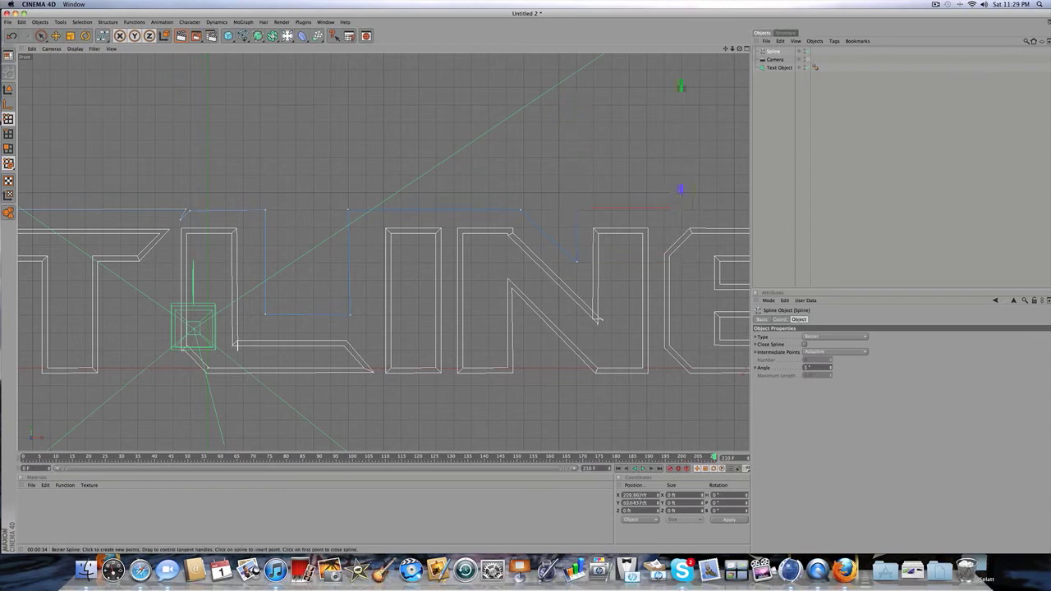
drag(681, 189, 666, 209)
drag(725, 49, 559, 66)
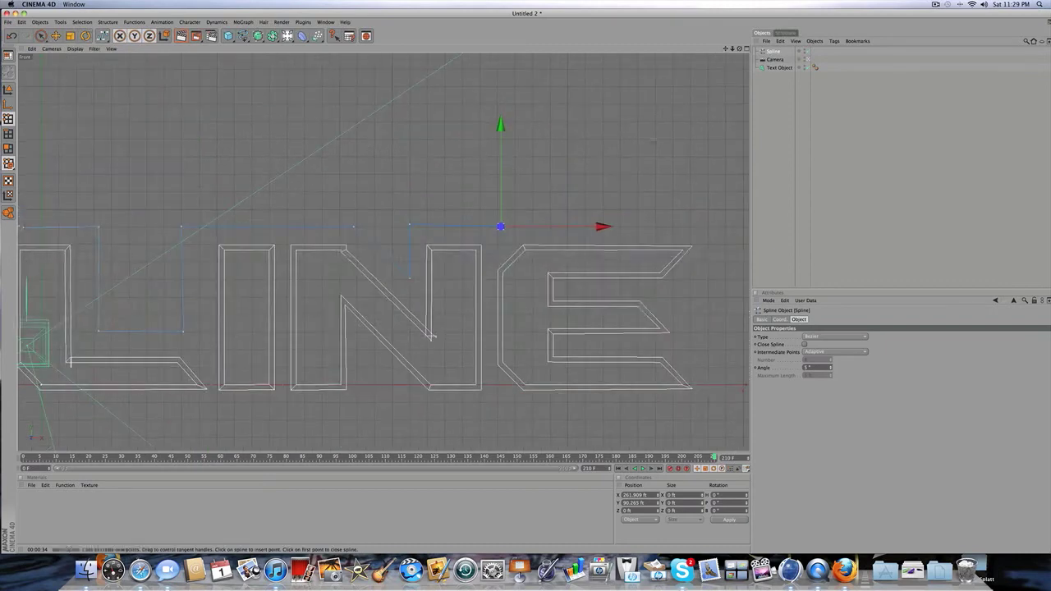
drag(497, 250, 523, 227)
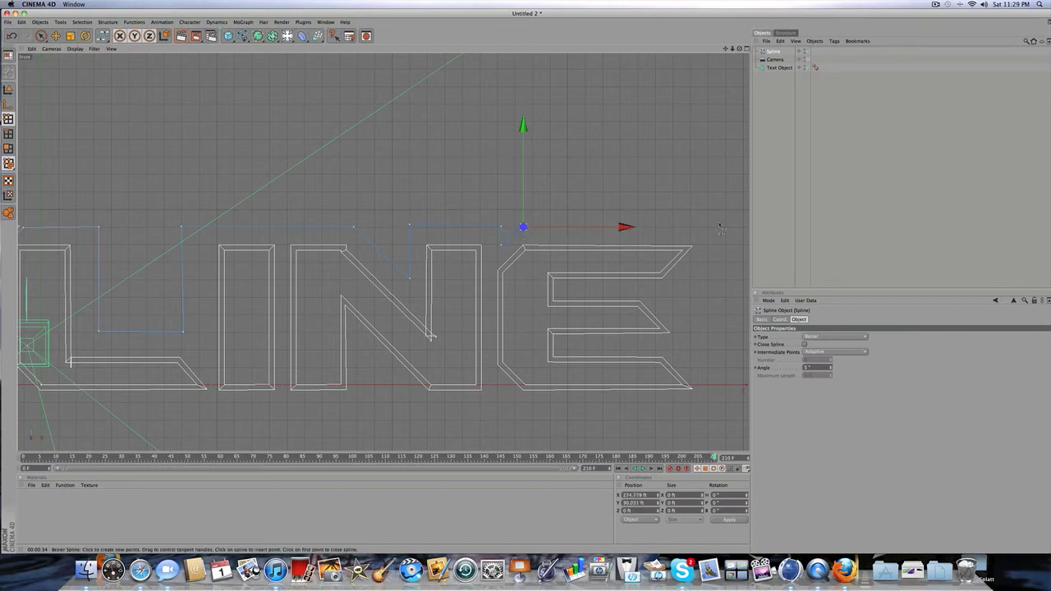
Run the spline above the E past its tip, angle it inward beside the middle arm, and back out below the lower tip
click(723, 227)
scroll(703, 222, down, 1)
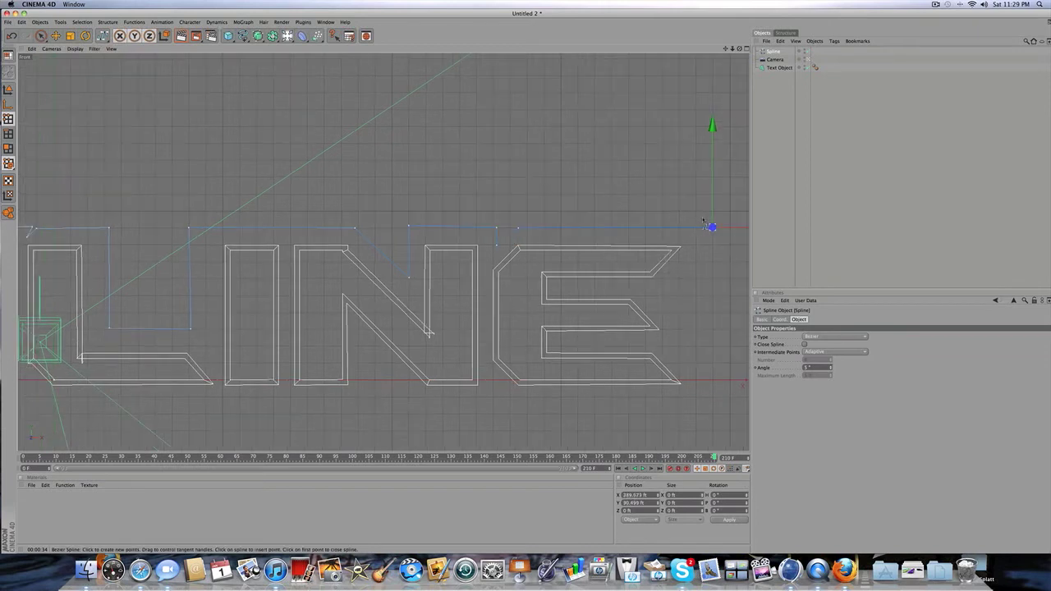
click(670, 306)
drag(670, 306, 659, 294)
click(720, 387)
drag(721, 390, 734, 399)
Run the spline back level beneath the E to the N, diagonally up into the N's lower opening and straight down again
click(497, 397)
click(368, 362)
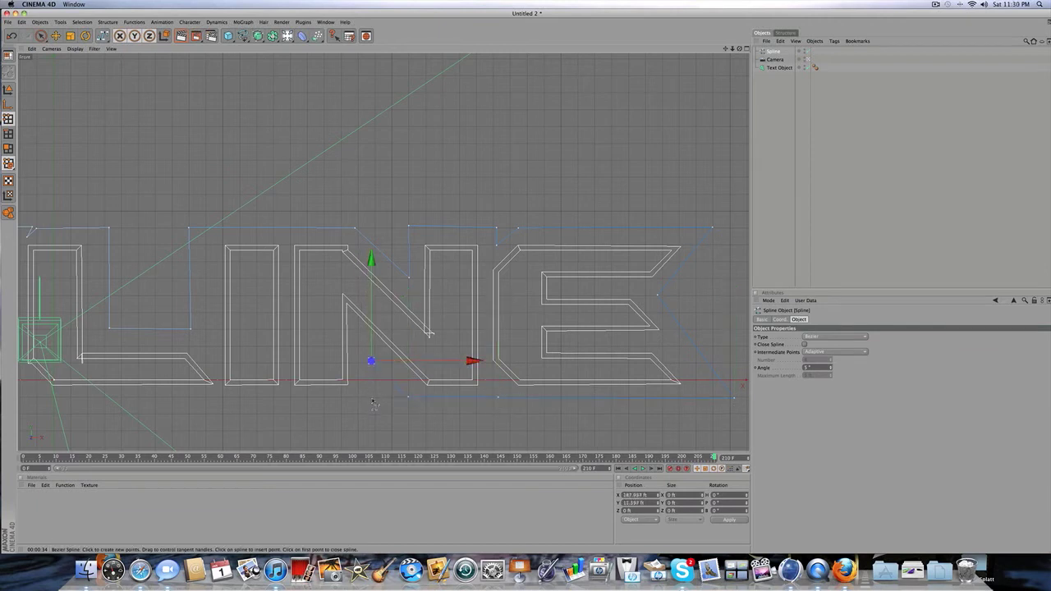
drag(369, 362, 371, 397)
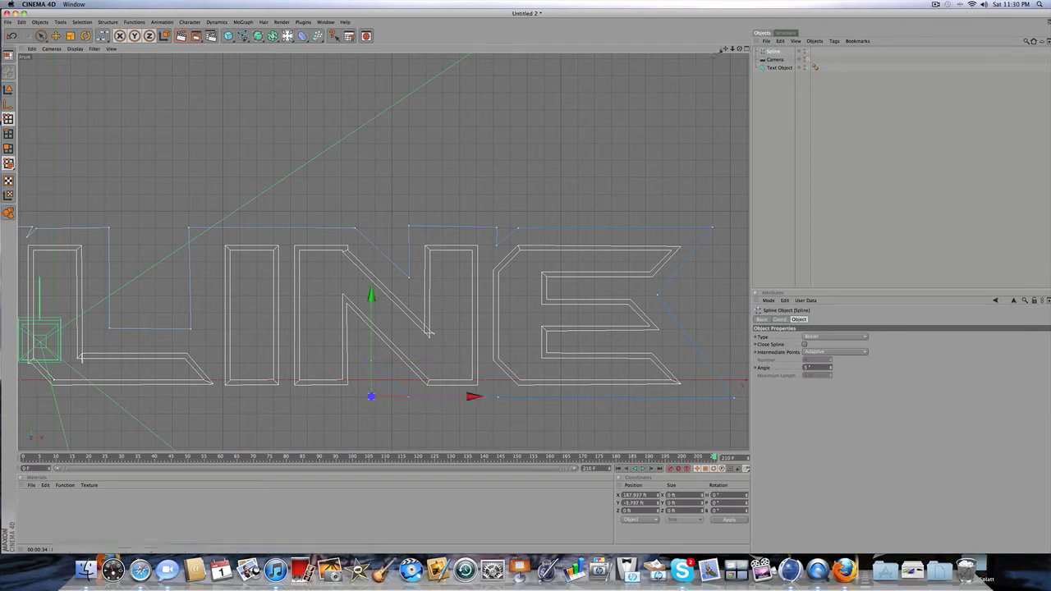
Extend the spline level beneath the I and L, diagonally up around the L's lower bevelled corner and straight back down
alt+middle_drag(428, 333, 641, 305)
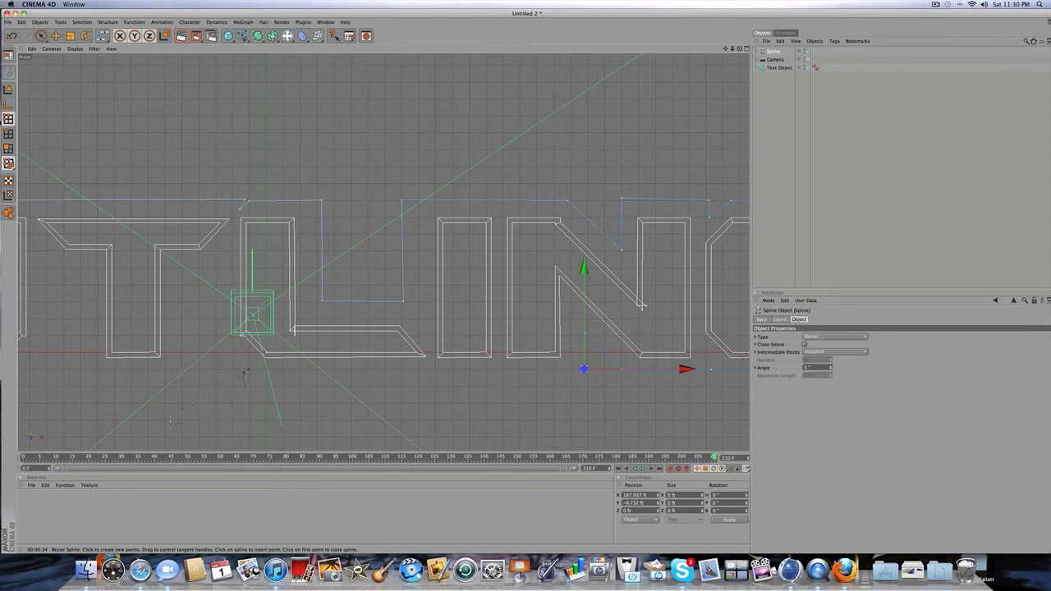
click(243, 372)
click(198, 331)
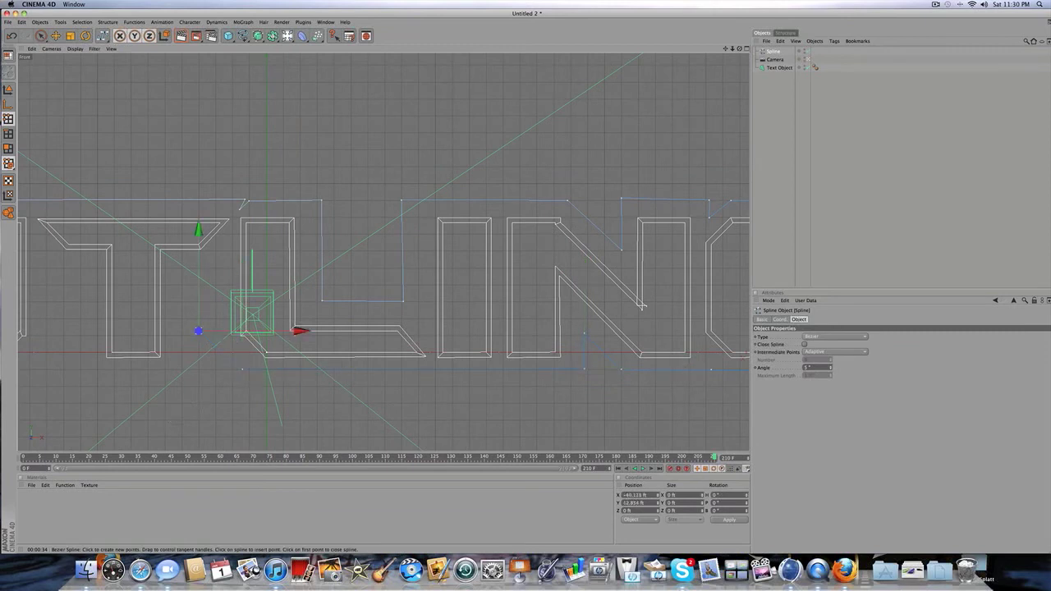
click(199, 371)
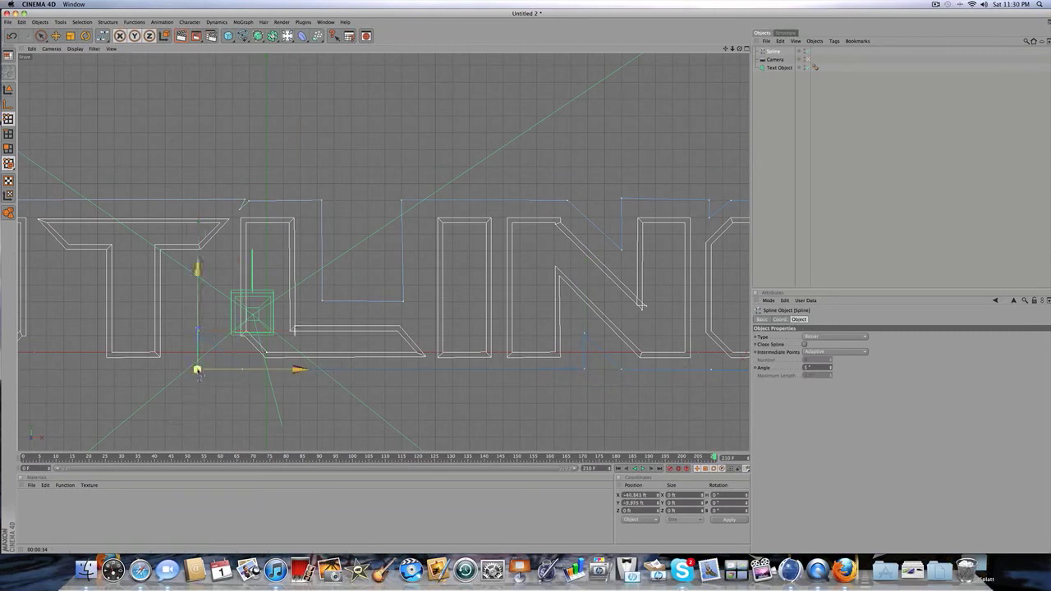
Extend the spline level beneath the T's stem and vertically up into the space between the T and U
click(64, 370)
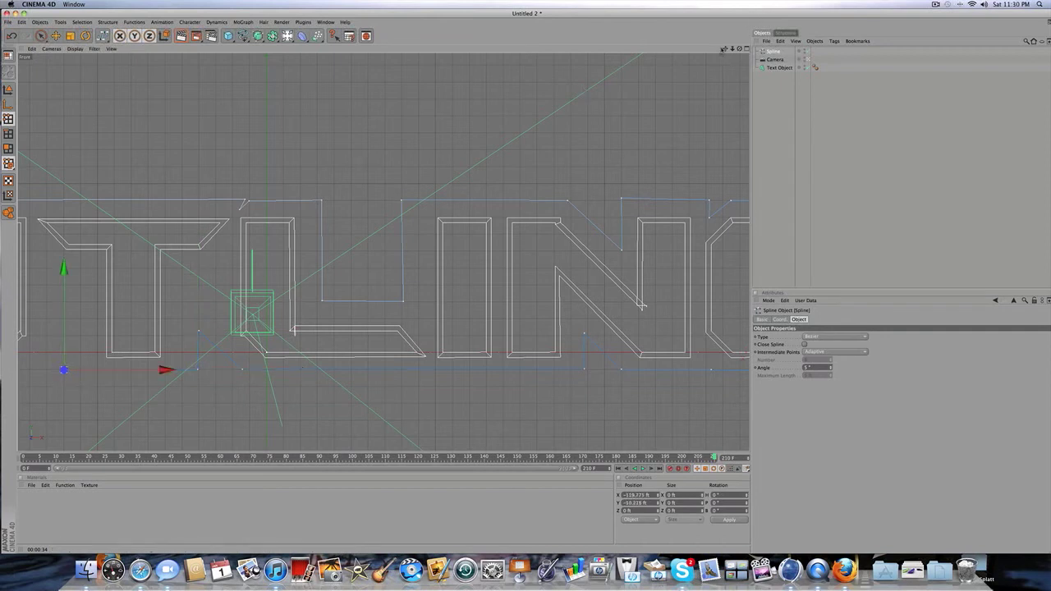
drag(725, 48, 1008, 35)
drag(328, 302, 347, 304)
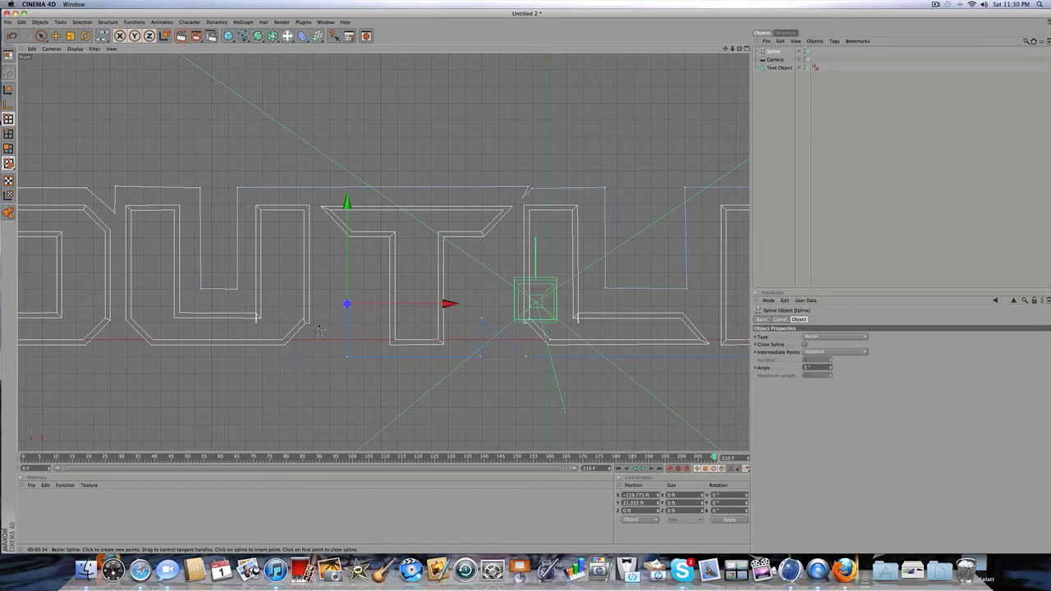
Angle the spline down around the U's lower bevelled corner, run it beneath the U, and notch it up between the U and O
click(329, 323)
click(280, 358)
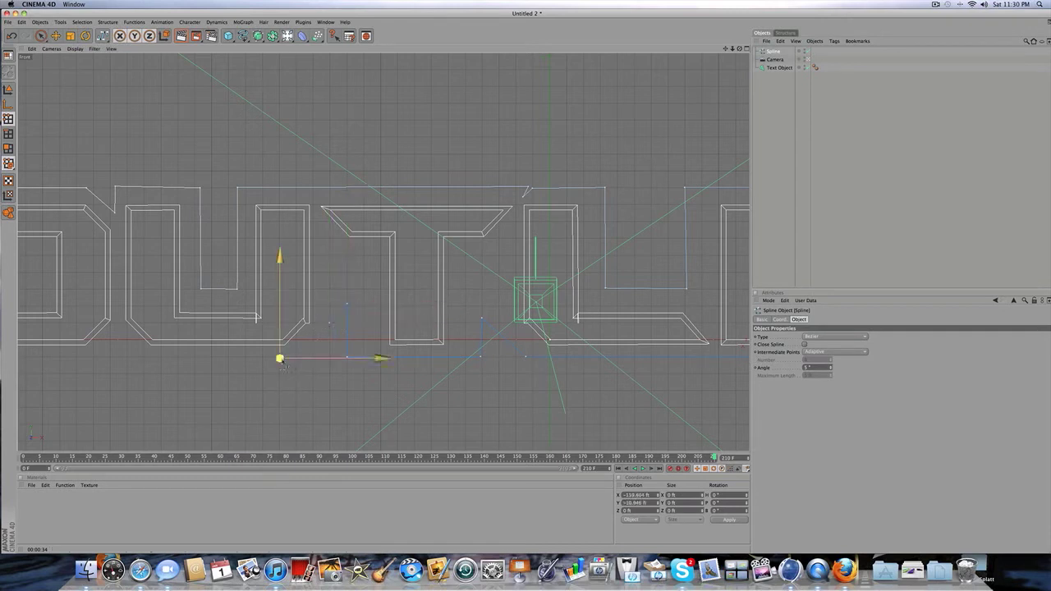
click(133, 357)
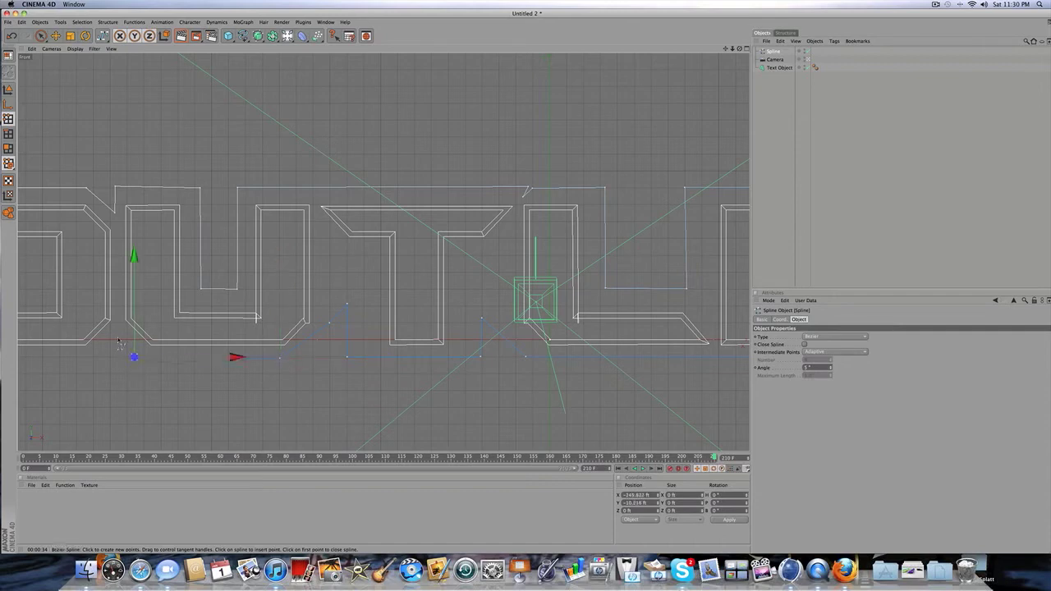
click(119, 338)
click(98, 357)
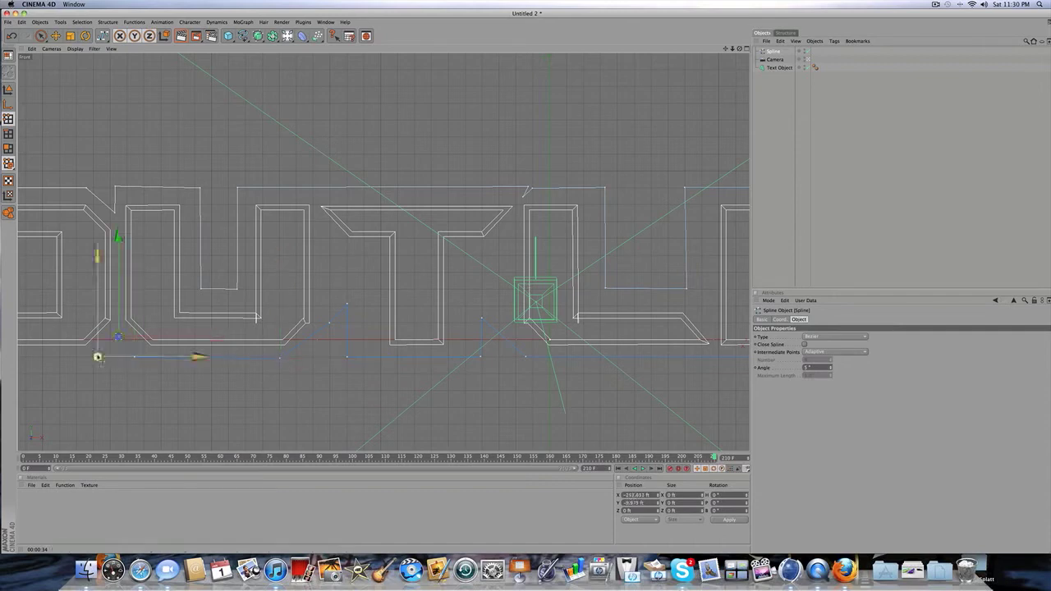
Run the spline beneath the O, around its lower outer bevel, and up along its outer side to the upper bevelled corner
alt+middle_drag(195, 284, 470, 299)
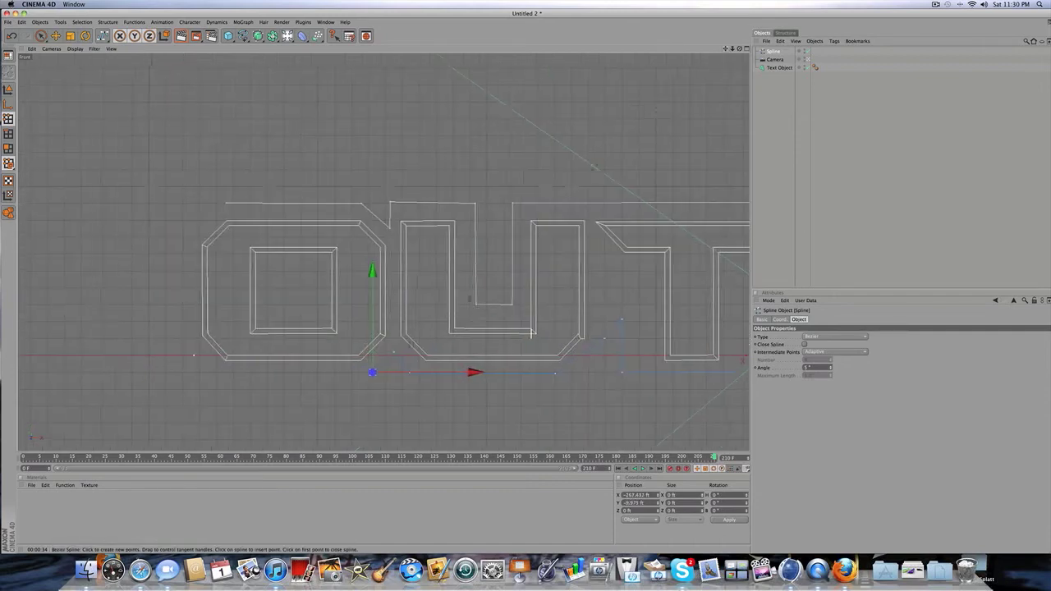
click(215, 374)
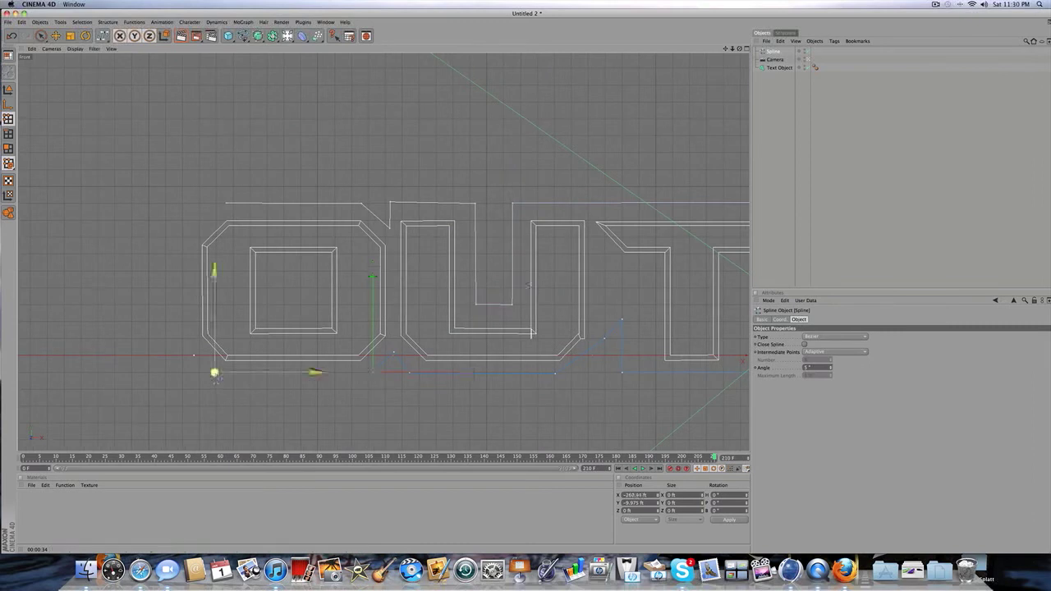
click(181, 341)
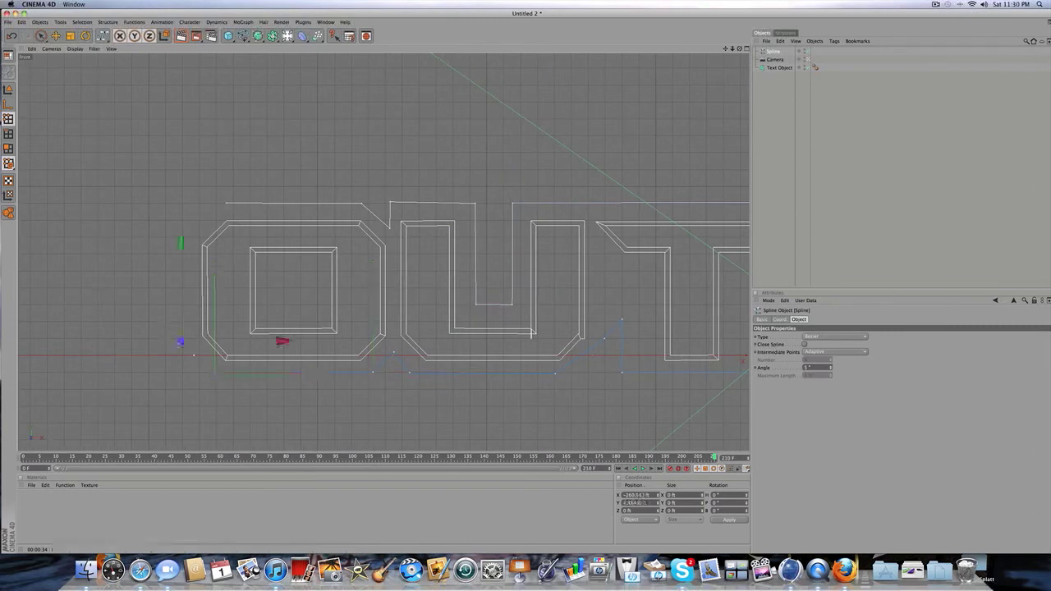
click(163, 224)
scroll(162, 224, down, 1)
drag(187, 228, 206, 239)
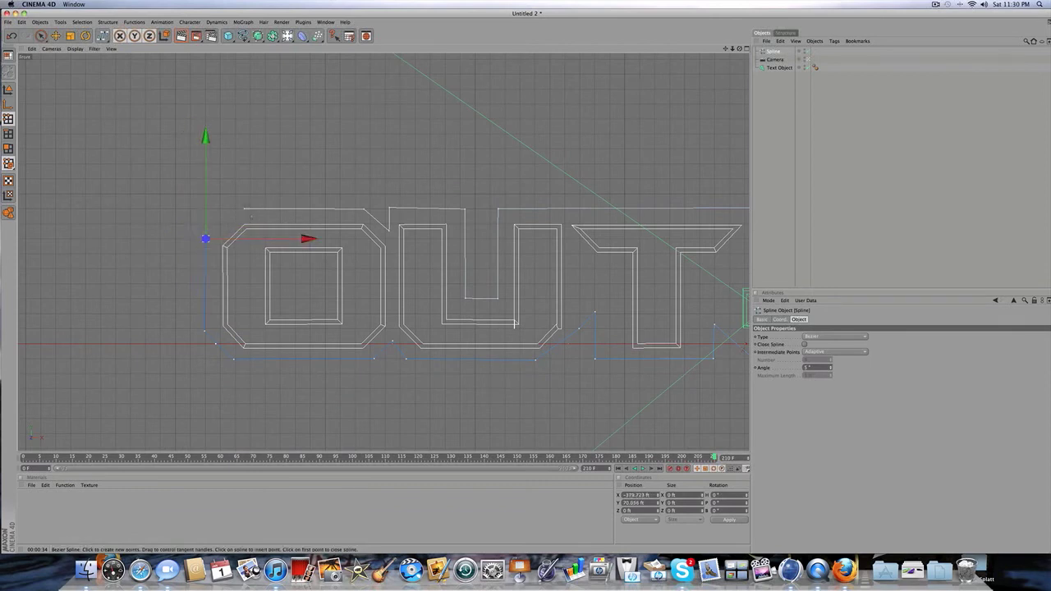
scroll(251, 216, up, 4)
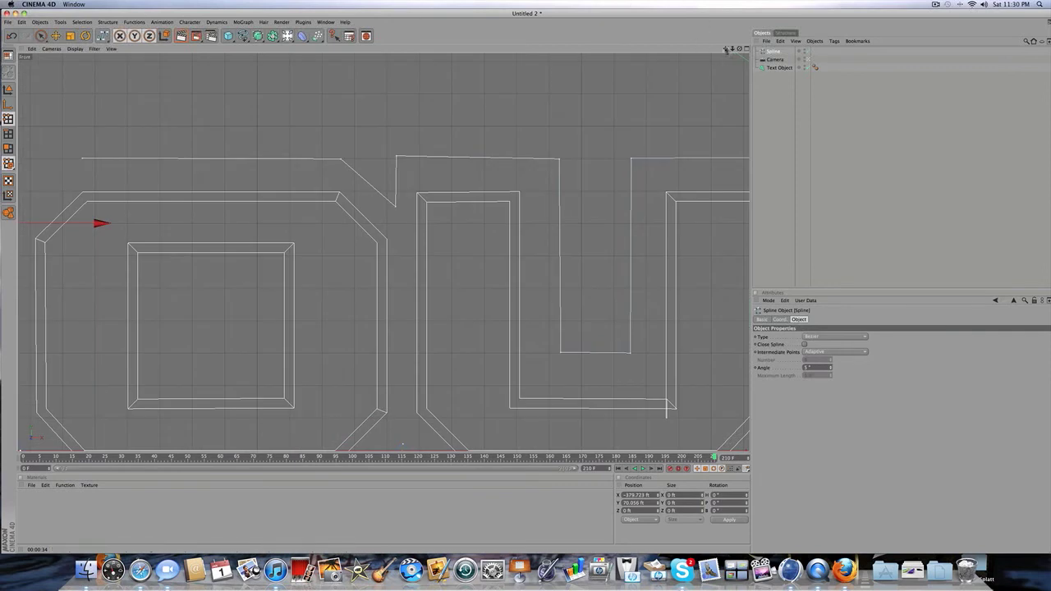
drag(726, 50, 960, 179)
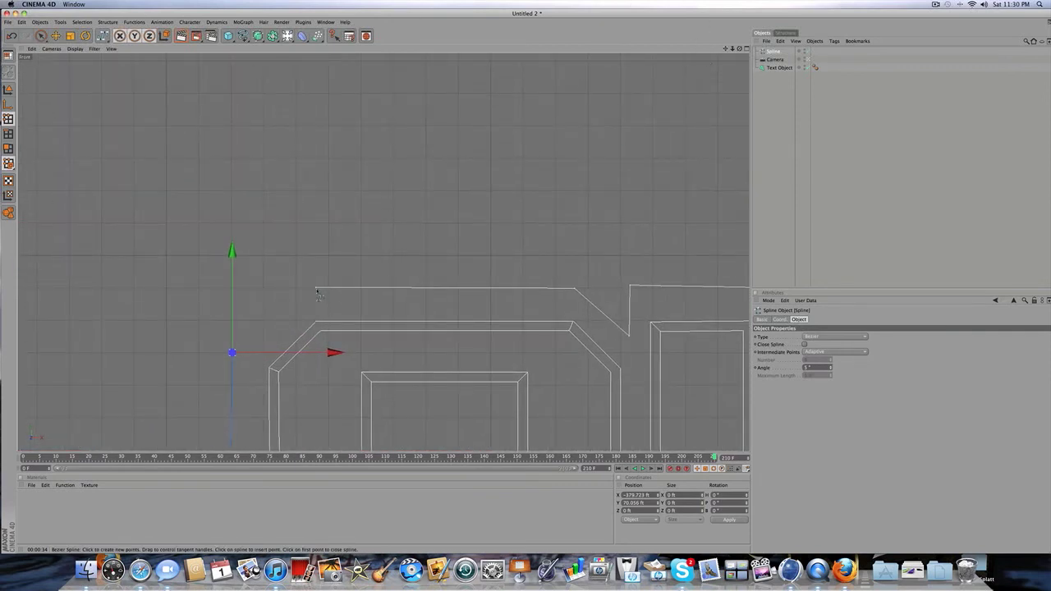
Close the Bezier spline at its starting point above the O, finish drawing, and return to the perspective view
click(317, 289)
key(e)
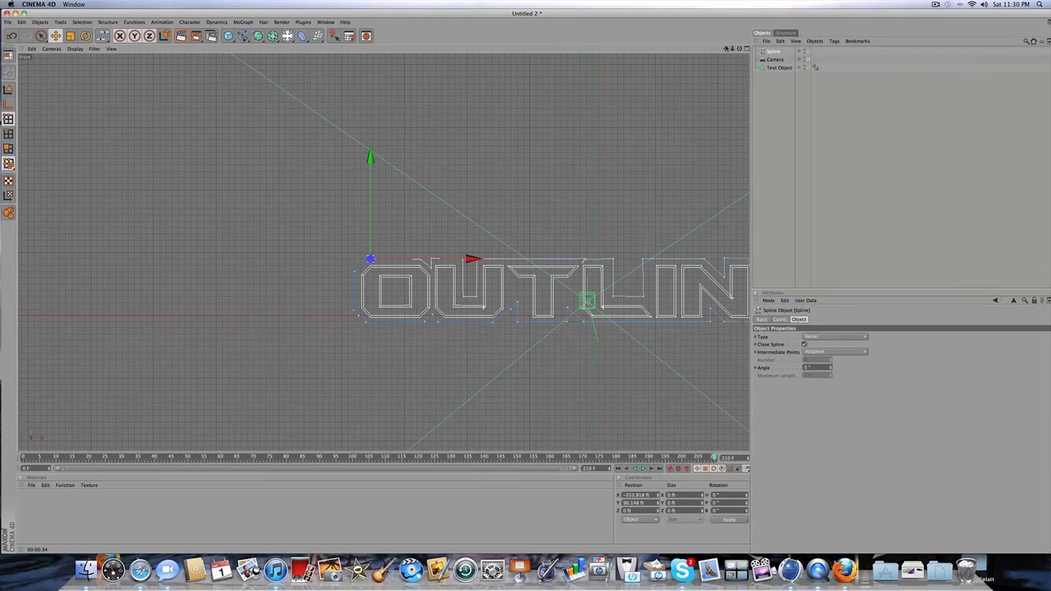
drag(725, 48, 521, 64)
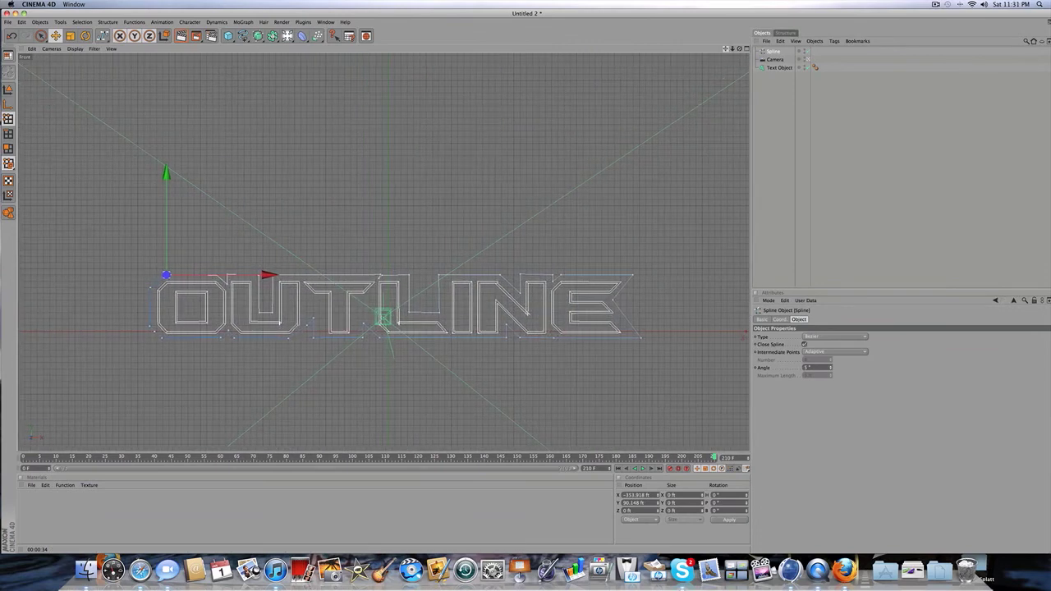
click(746, 49)
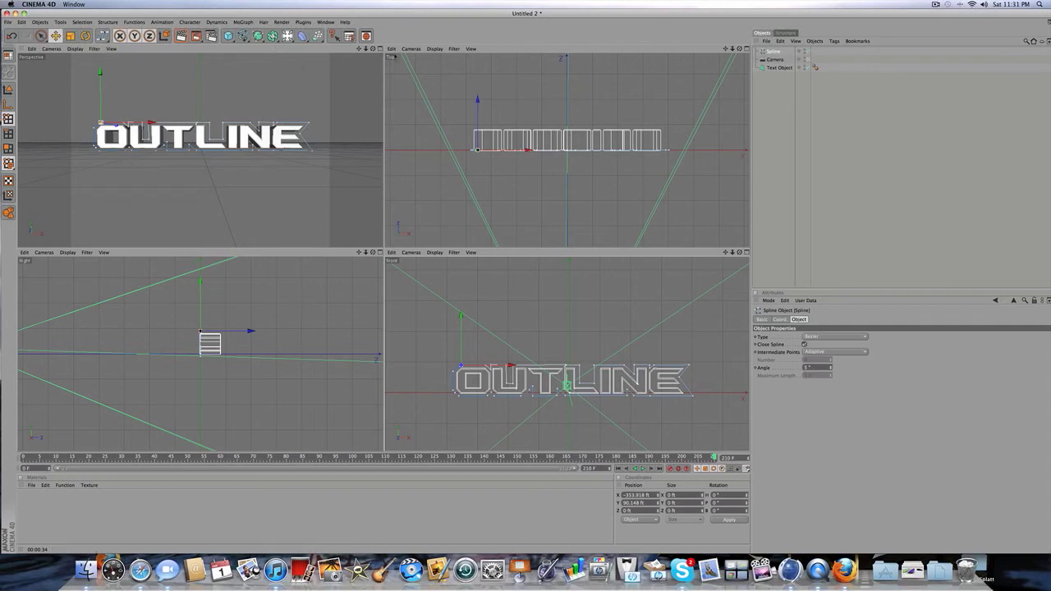
click(380, 49)
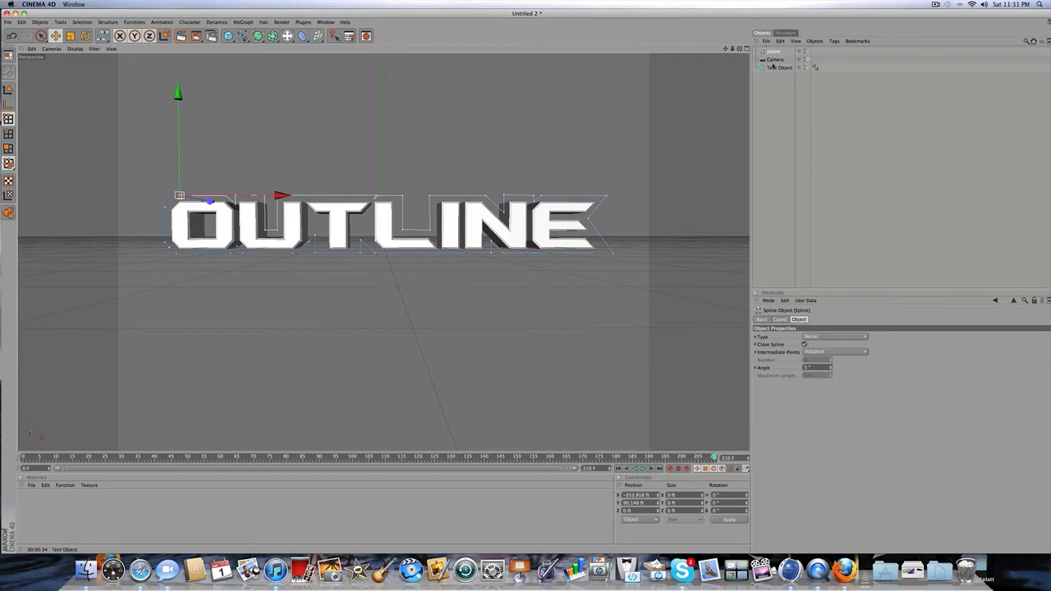
click(772, 81)
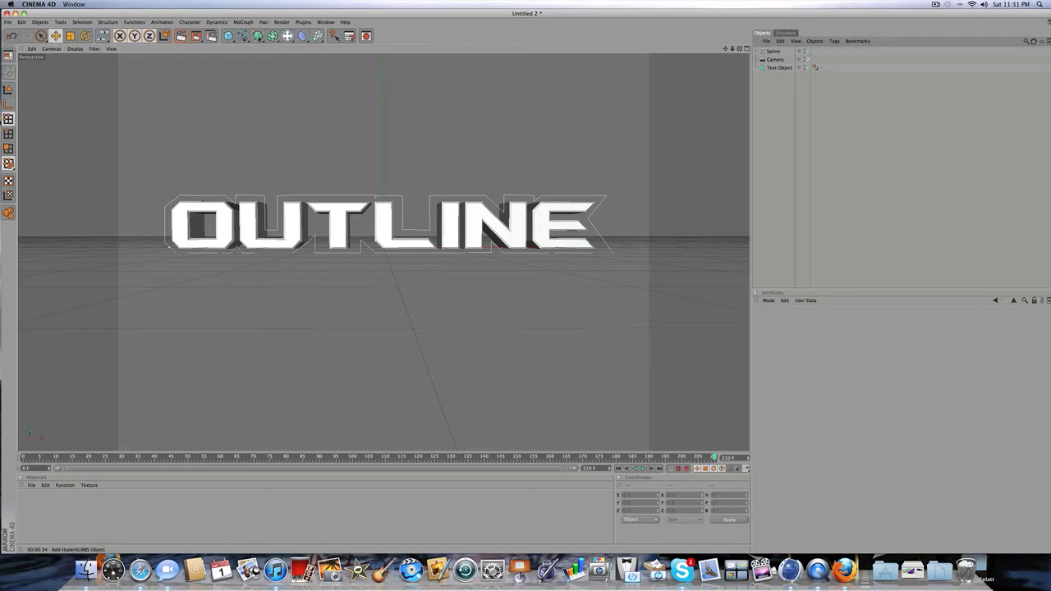
Add an Extrude NURBS object and nest the outline spline inside it
click(257, 36)
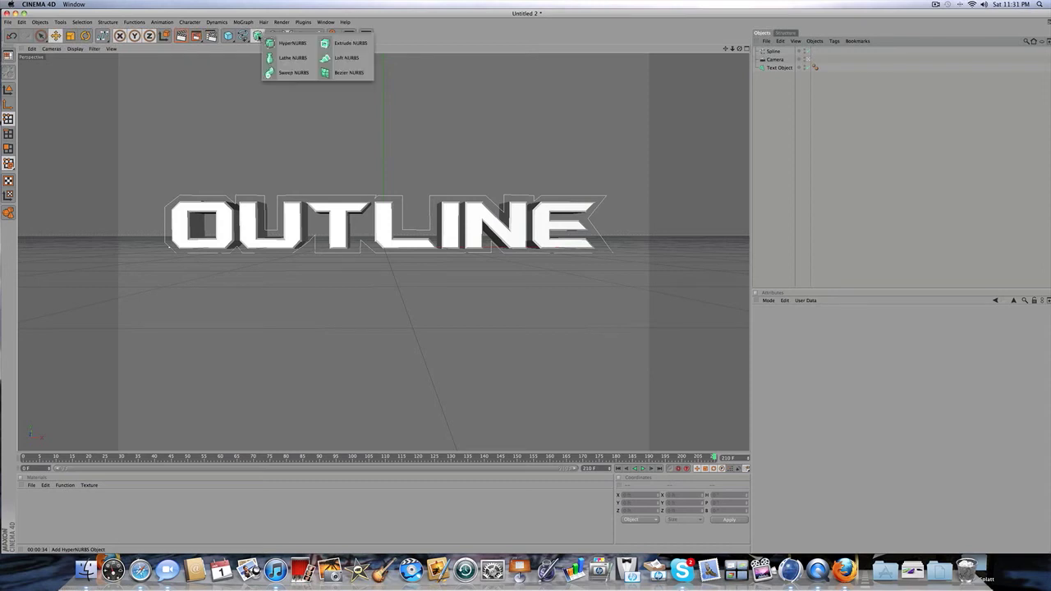
click(331, 48)
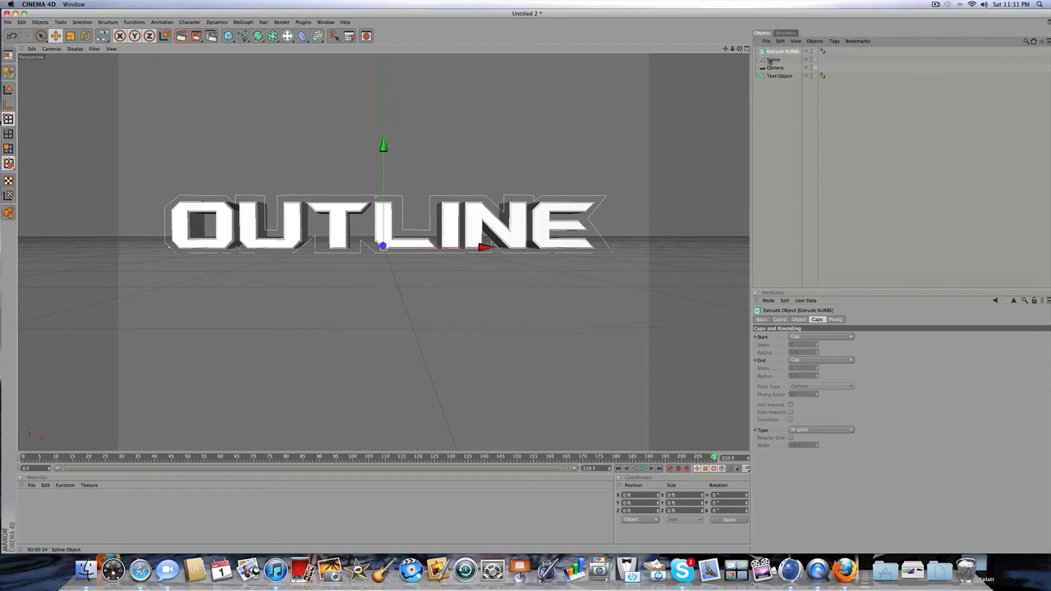
drag(770, 60, 773, 52)
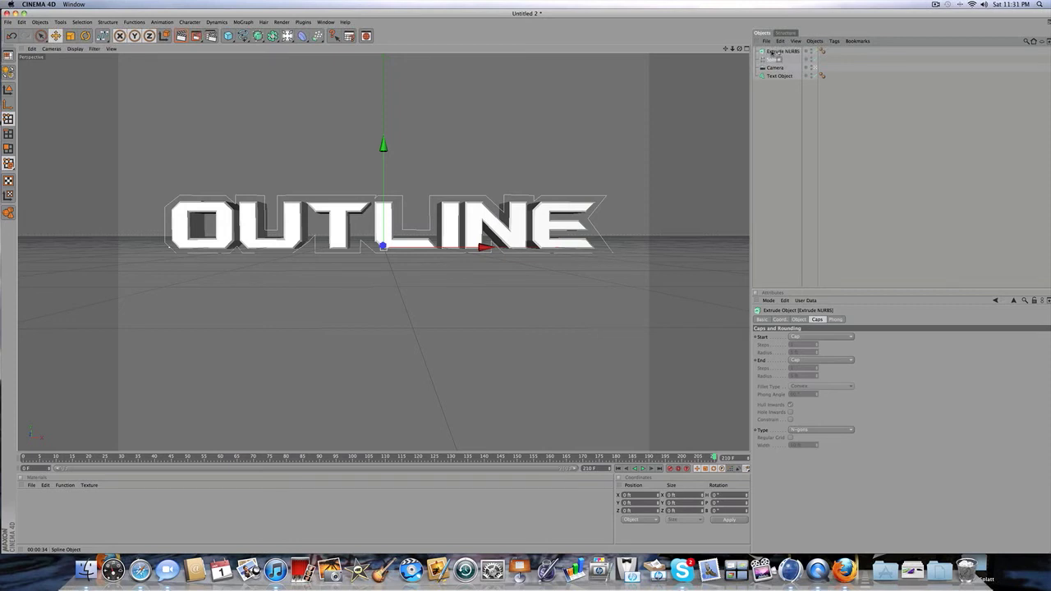
click(775, 59)
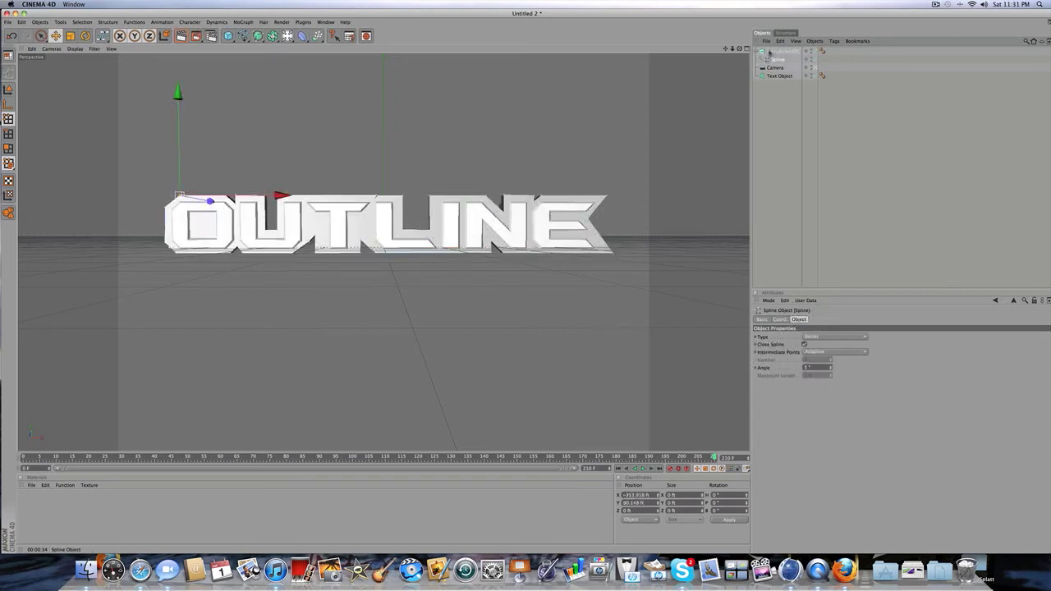
click(773, 51)
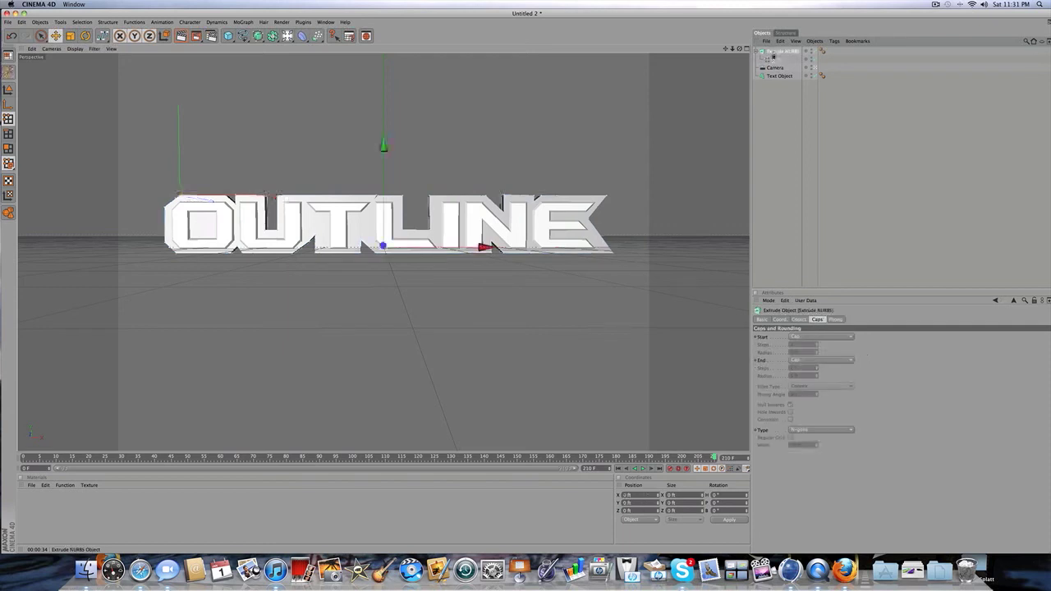
click(775, 59)
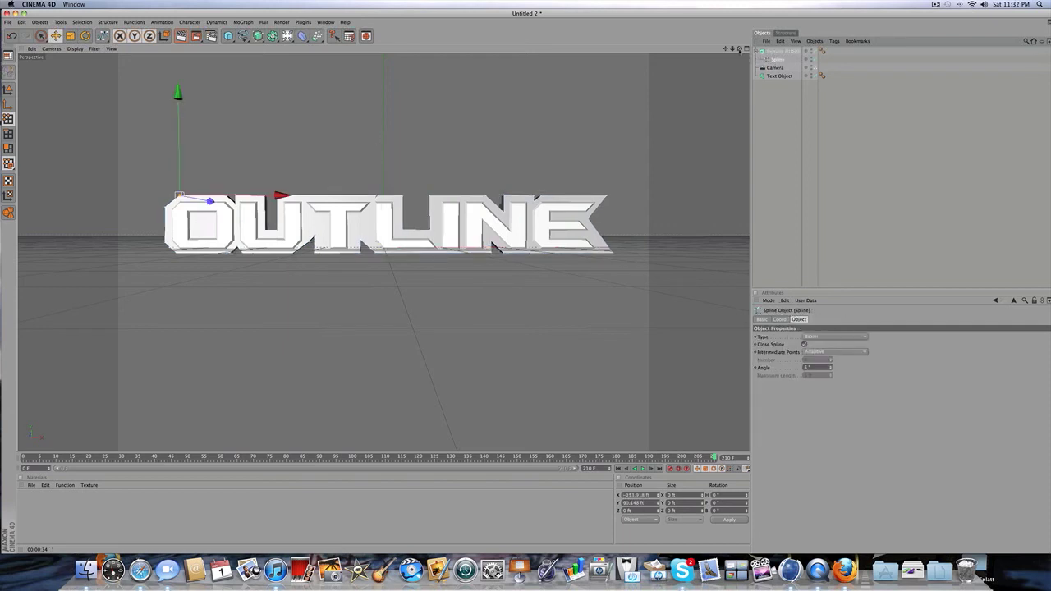
Move the Extrude NURBS back along its Z axis to the middle of the letters' depth
drag(740, 50, 713, 57)
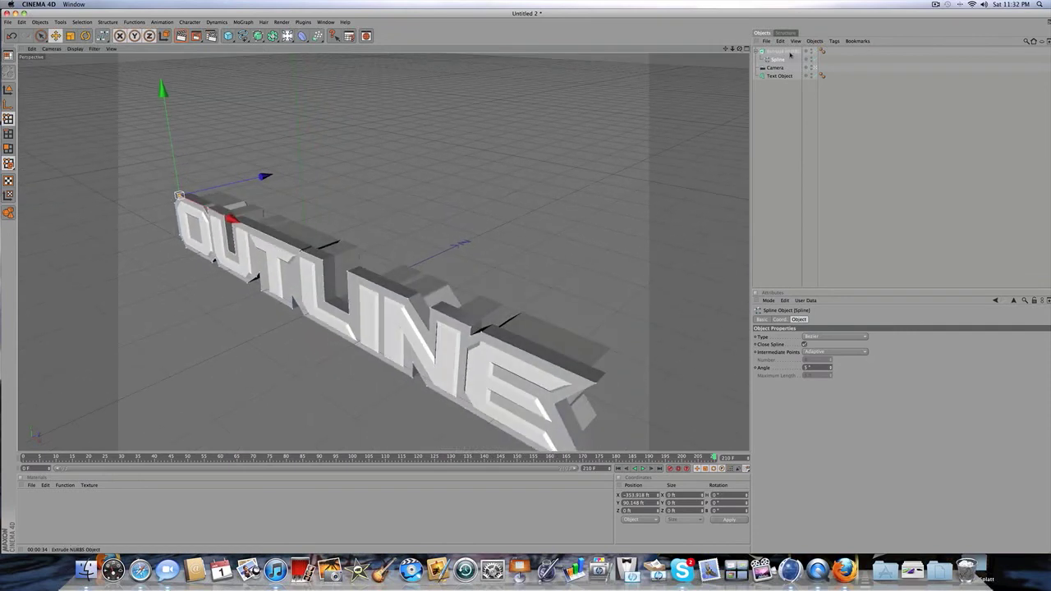
click(776, 52)
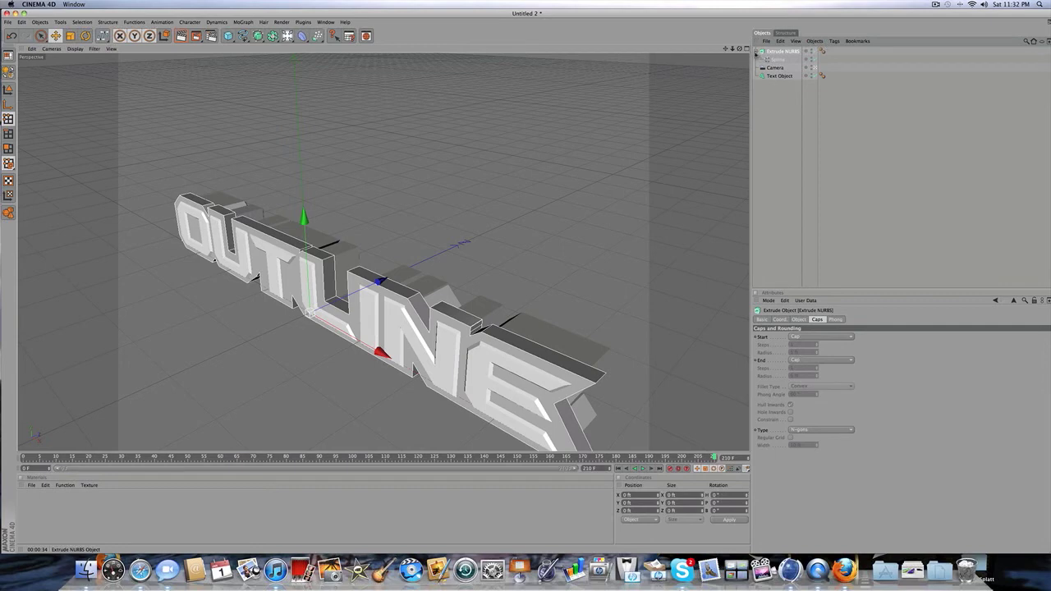
click(756, 53)
drag(739, 48, 655, 123)
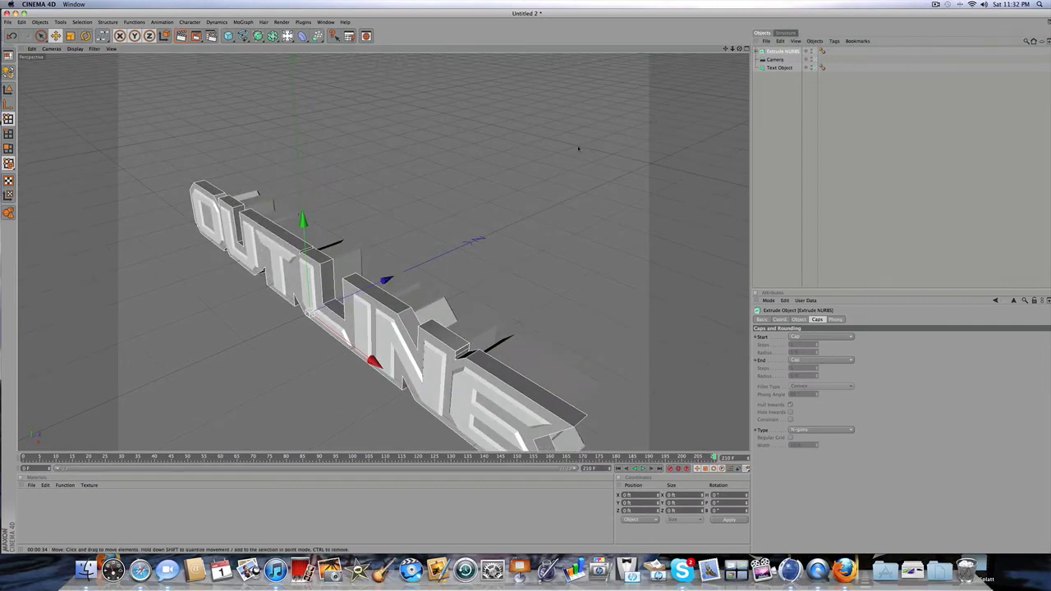
scroll(541, 194, down, 2)
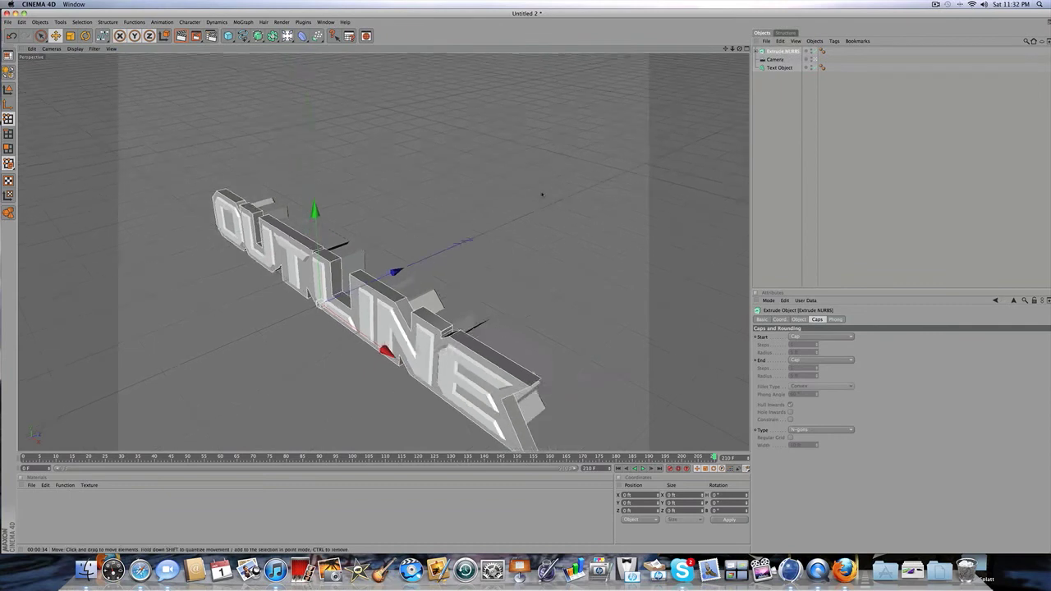
scroll(495, 215, down, 1)
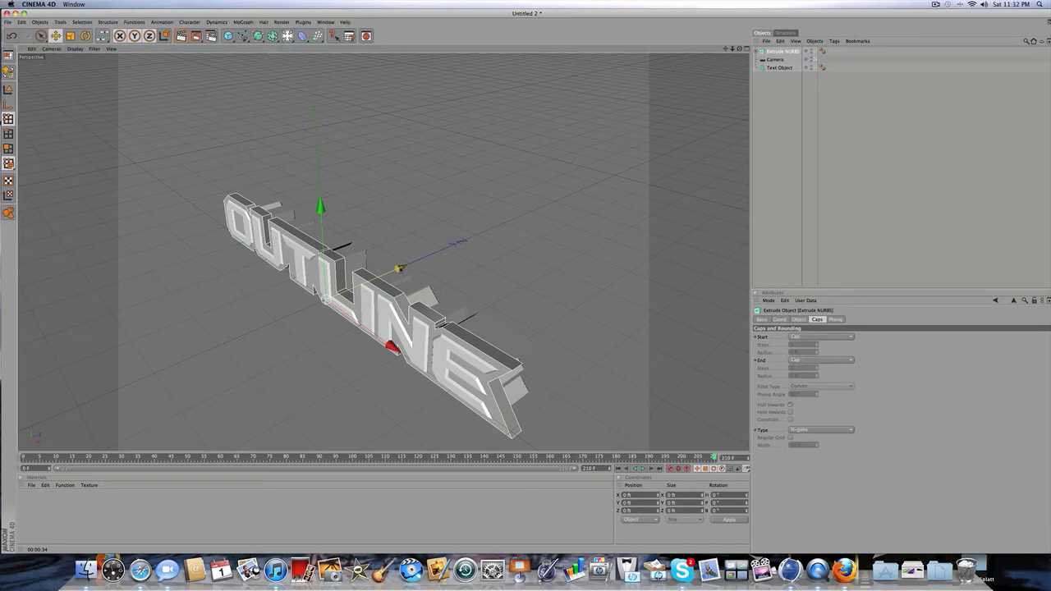
drag(739, 48, 615, 52)
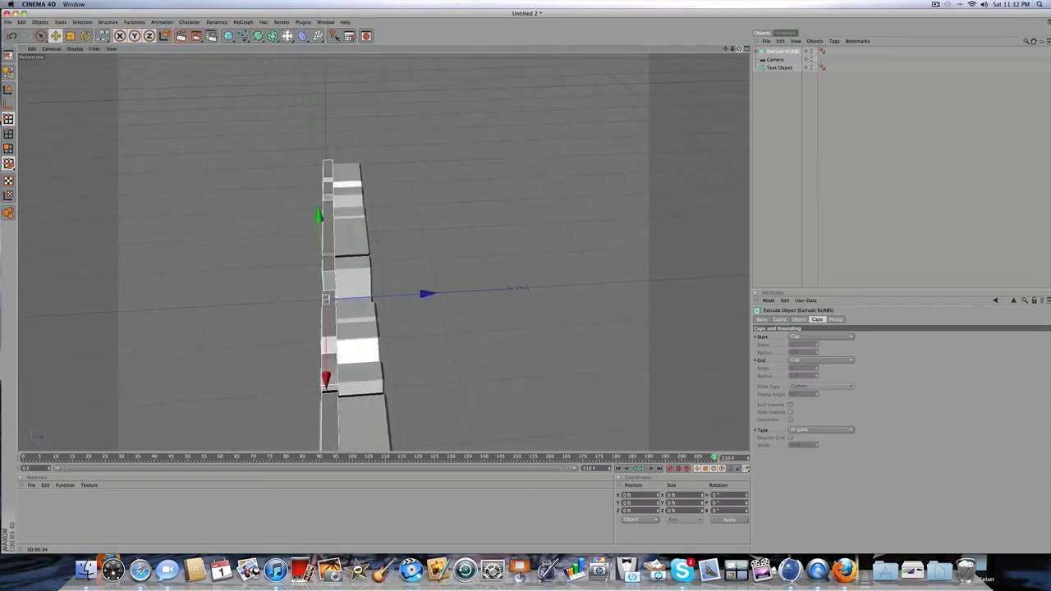
drag(427, 293, 445, 293)
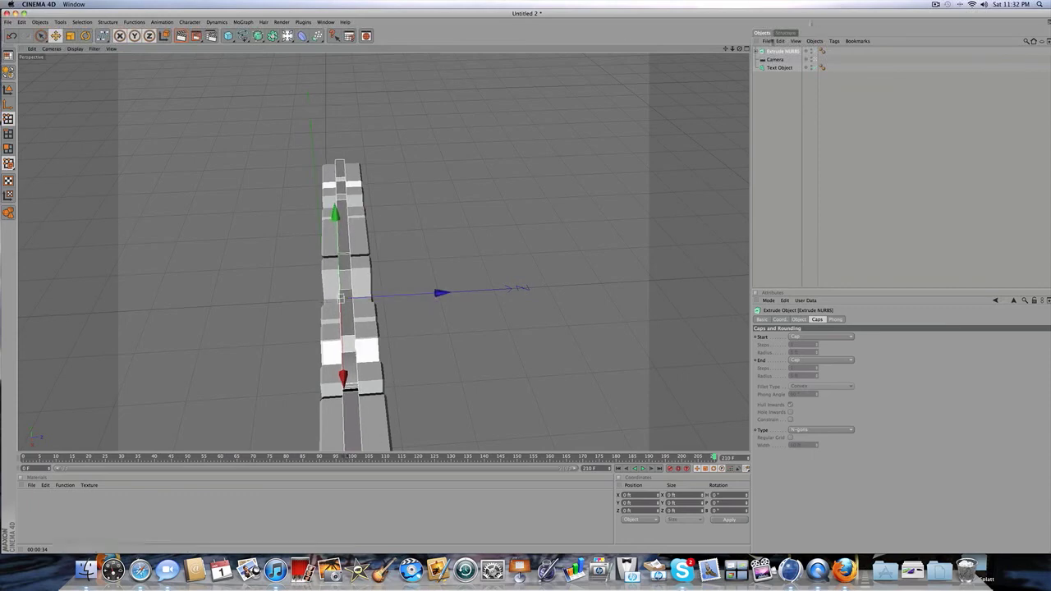
Check the outline through the camera at frame 115 and set the Extrude NURBS Z movement to 25 ft
mouse_move(733, 49)
mouse_down()
mouse_move(716, 48)
mouse_move(740, 49)
mouse_up()
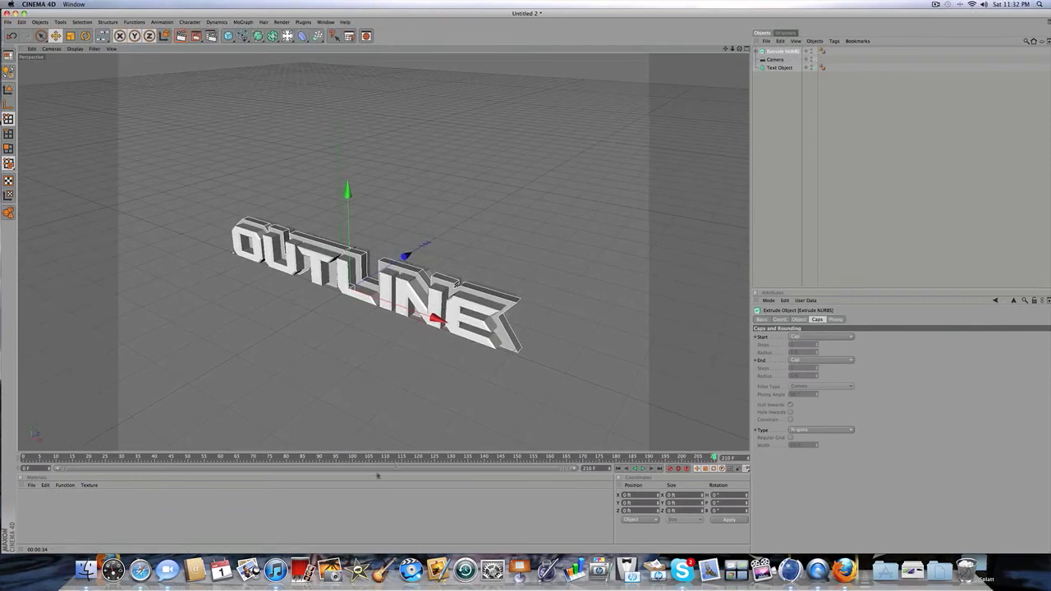
drag(368, 457, 402, 456)
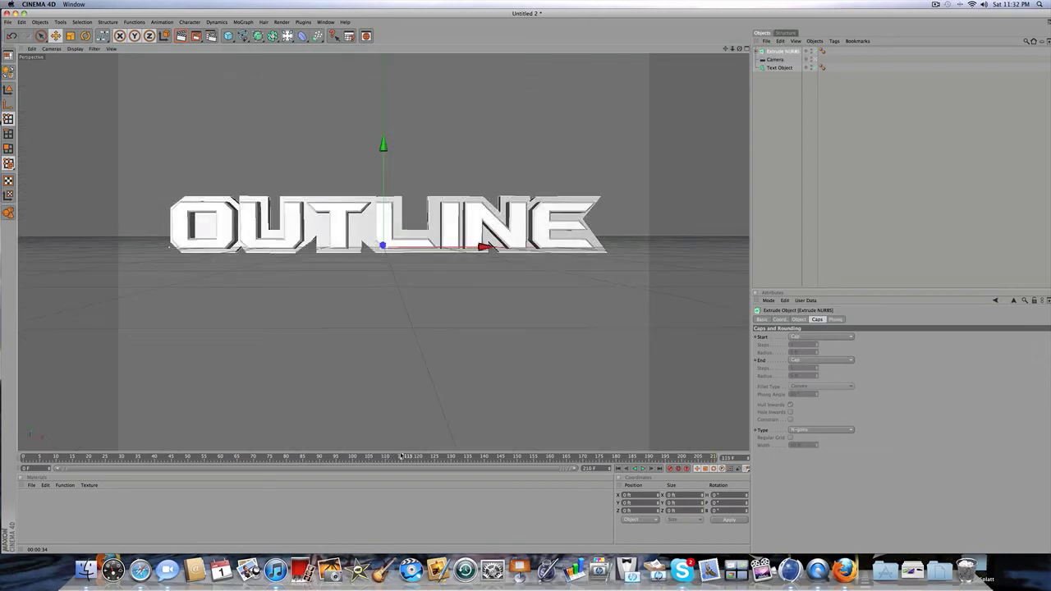
click(762, 178)
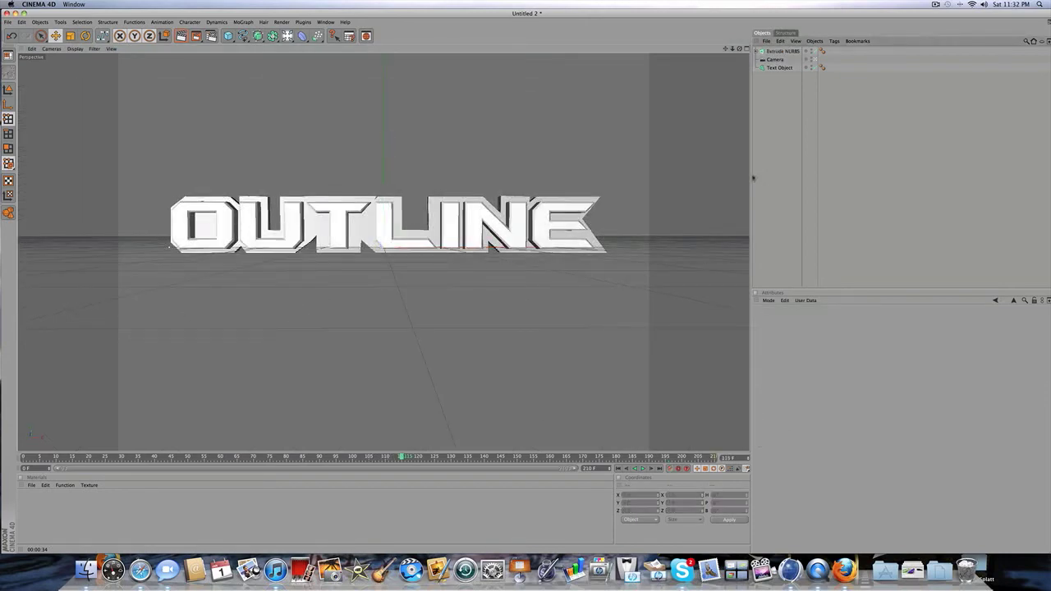
click(781, 52)
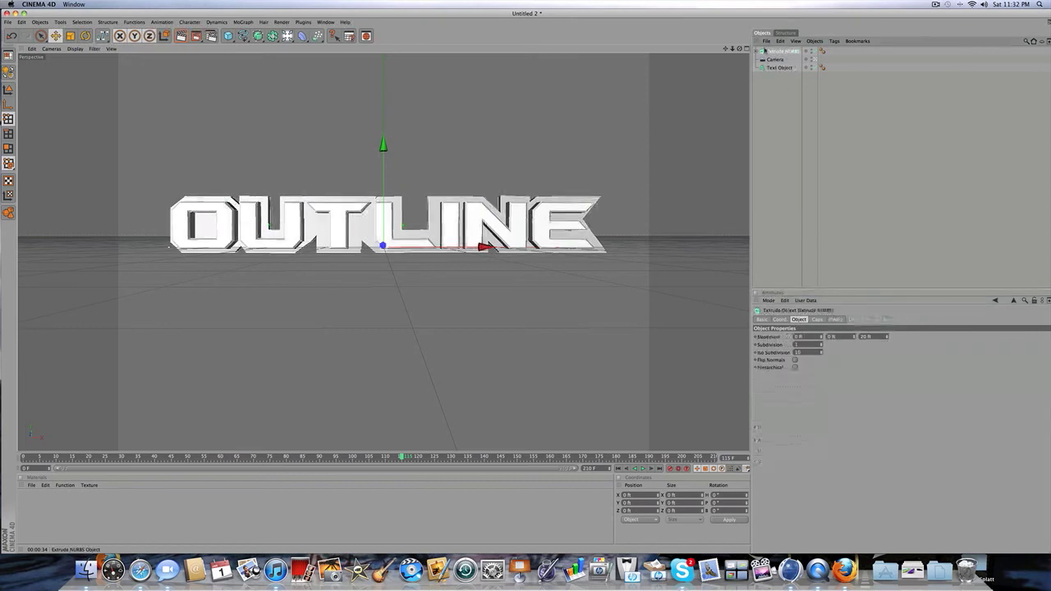
drag(739, 48, 708, 75)
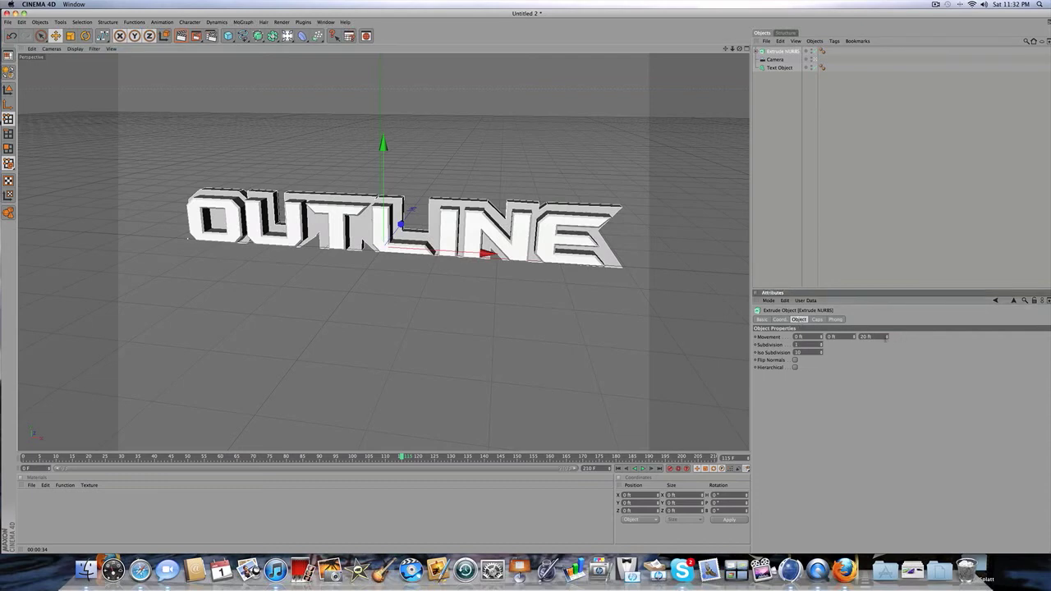
drag(739, 48, 842, 375)
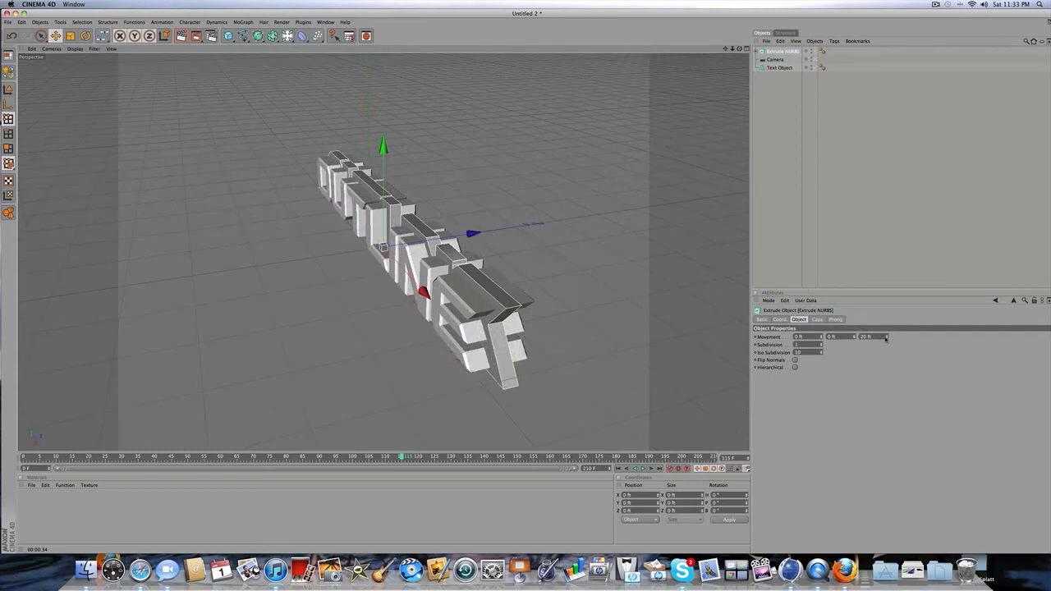
drag(886, 337, 889, 326)
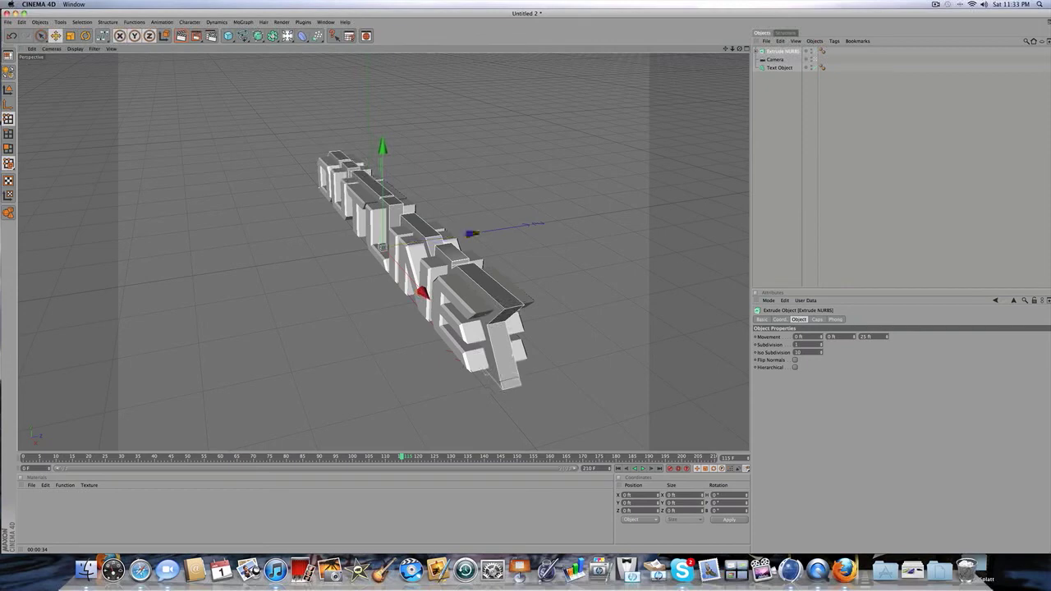
Set both the start and end caps of the Extrude NURBS to Fillet Cap
click(816, 319)
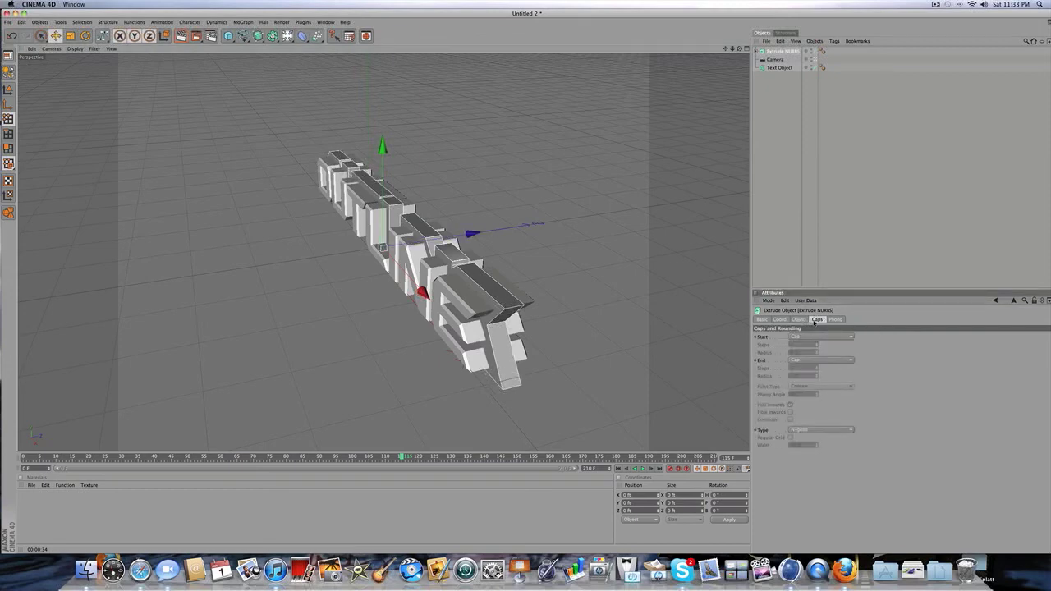
click(801, 337)
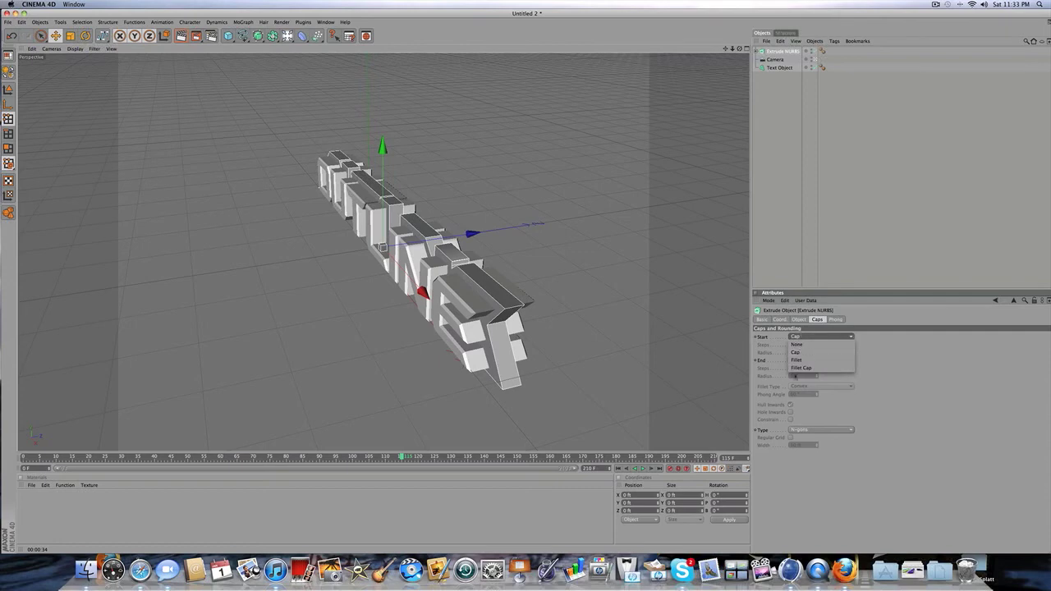
click(795, 370)
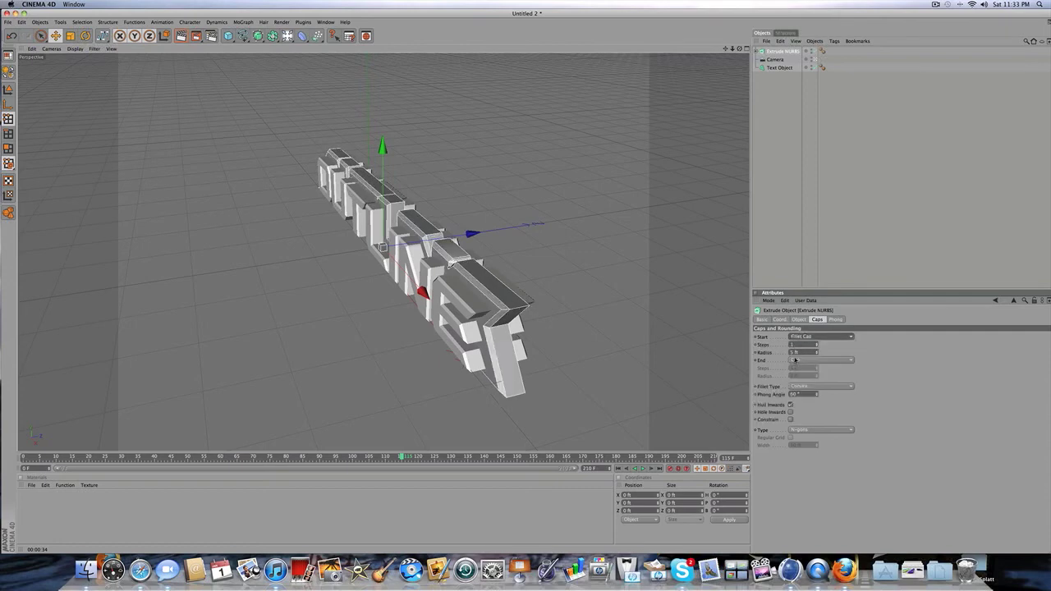
click(795, 360)
click(800, 391)
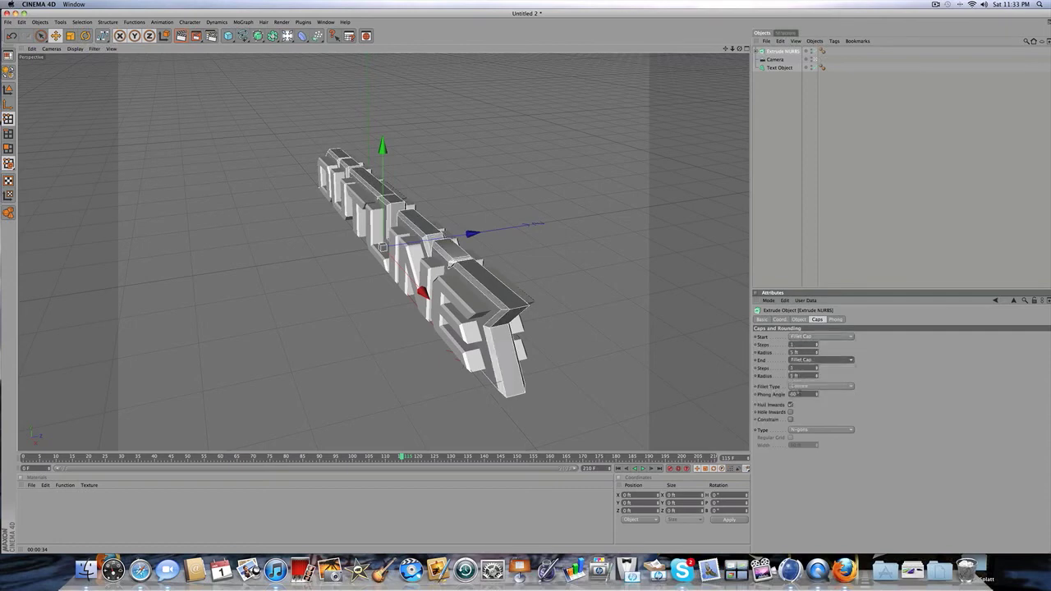
Reduce the start cap's fillet radius to 3 ft, lower the end cap's radius too, and deselect the extrusion
click(817, 353)
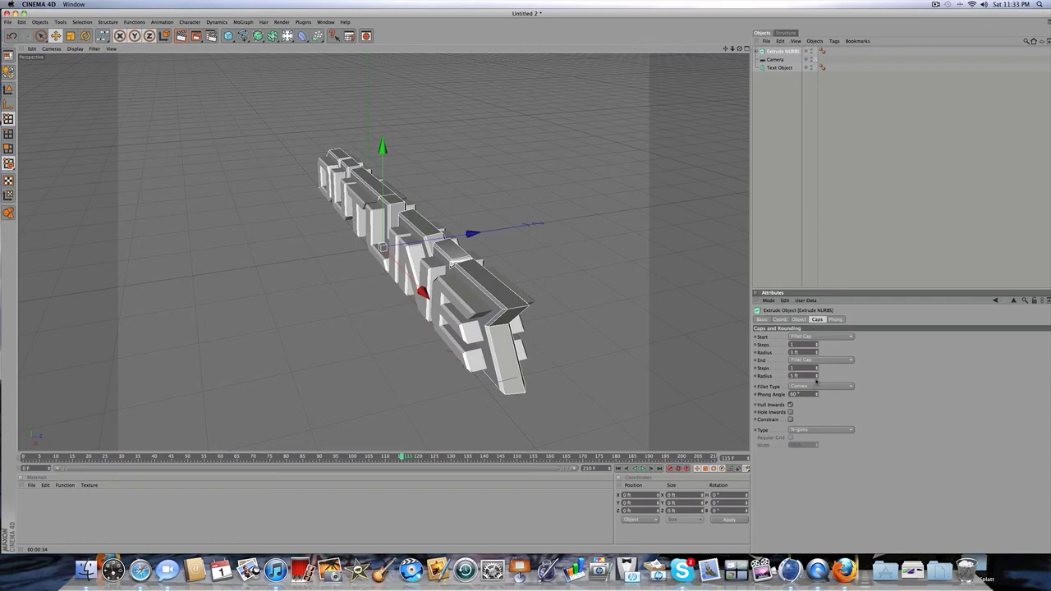
click(817, 377)
click(817, 377)
click(835, 271)
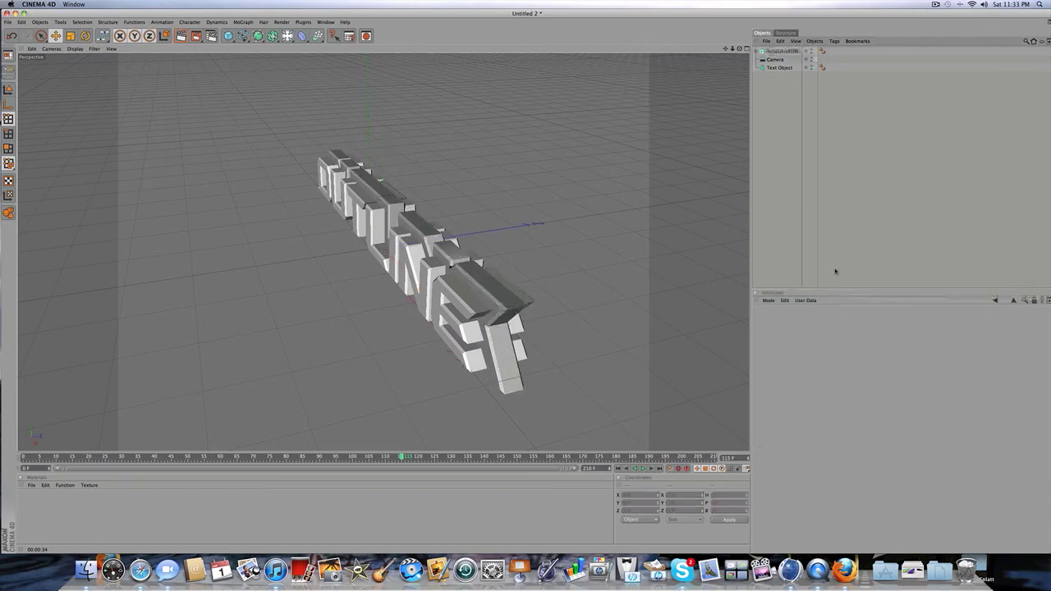
Return to frame 0, add a light, and position it above and in front of the letters
click(383, 456)
drag(383, 456, 1, 443)
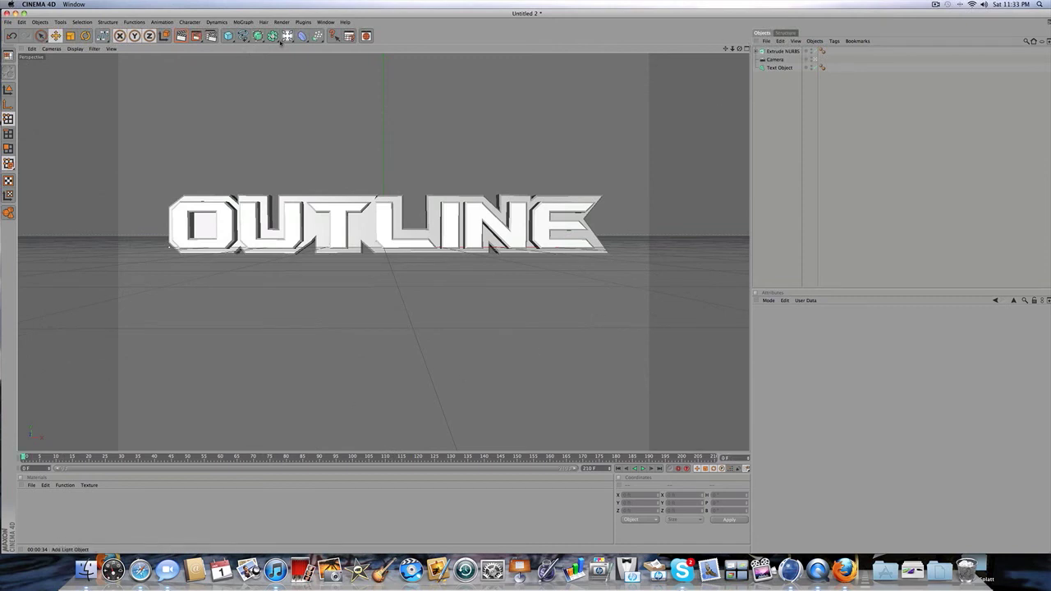
drag(281, 42, 348, 59)
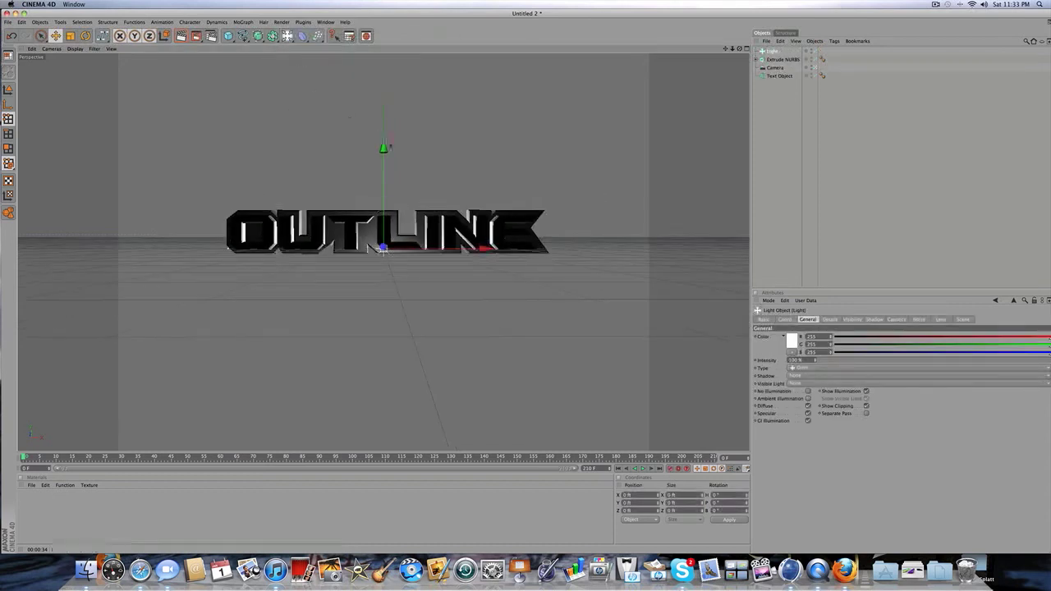
drag(383, 146, 383, 63)
drag(739, 48, 723, 75)
drag(399, 157, 371, 168)
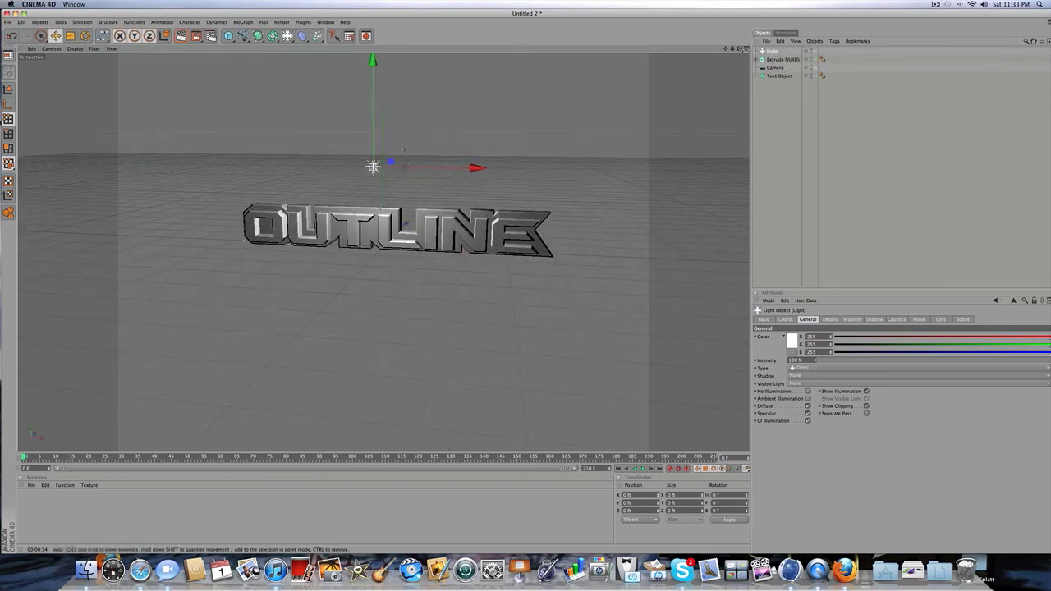
drag(391, 163, 384, 165)
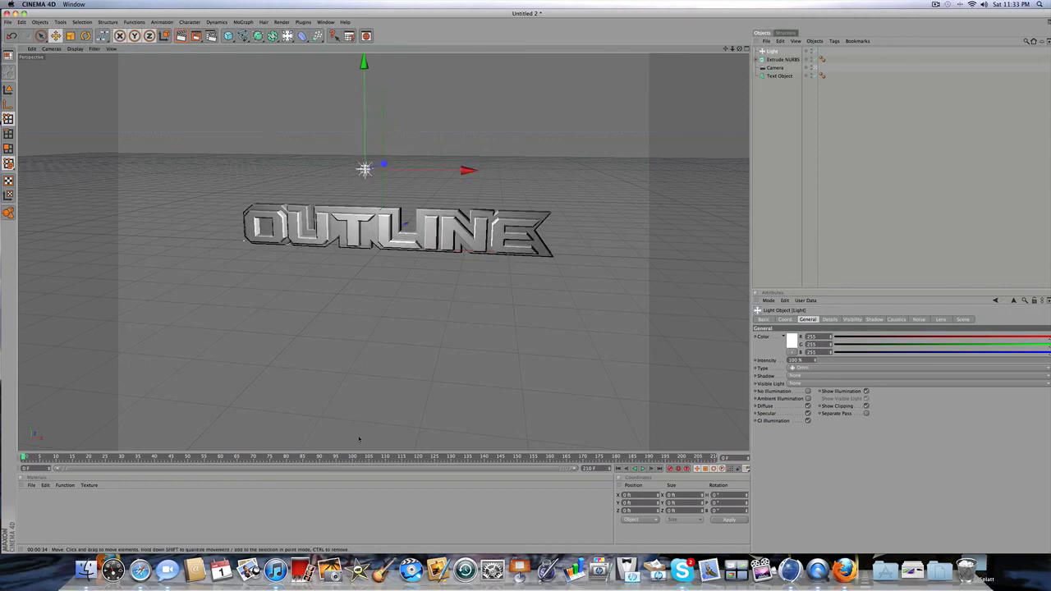
Render a preview of the perspective view at frame 107, open and close the render settings, and restore the single perspective view
drag(351, 456, 378, 456)
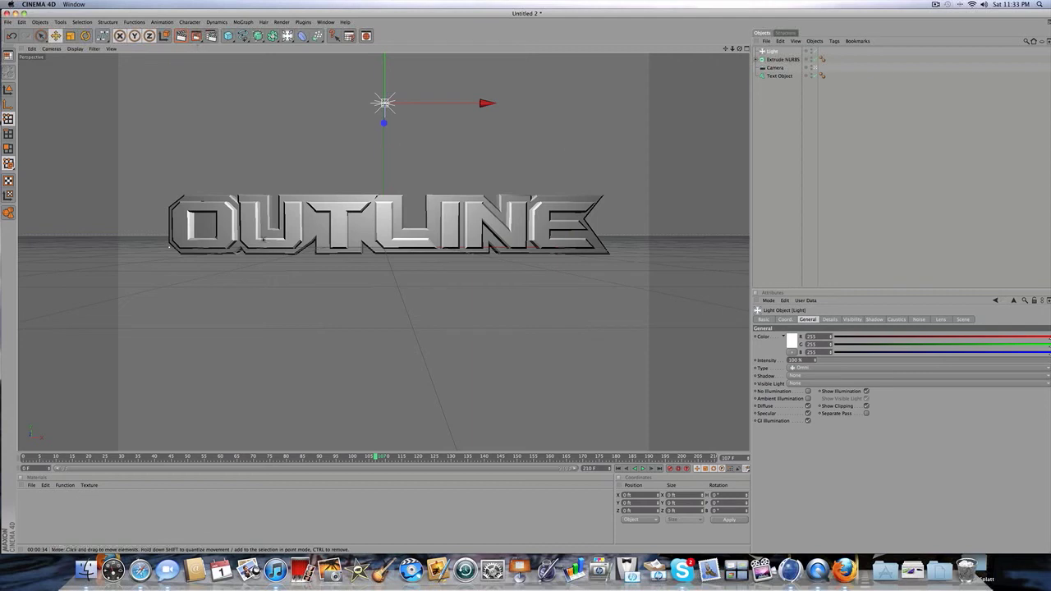
click(746, 49)
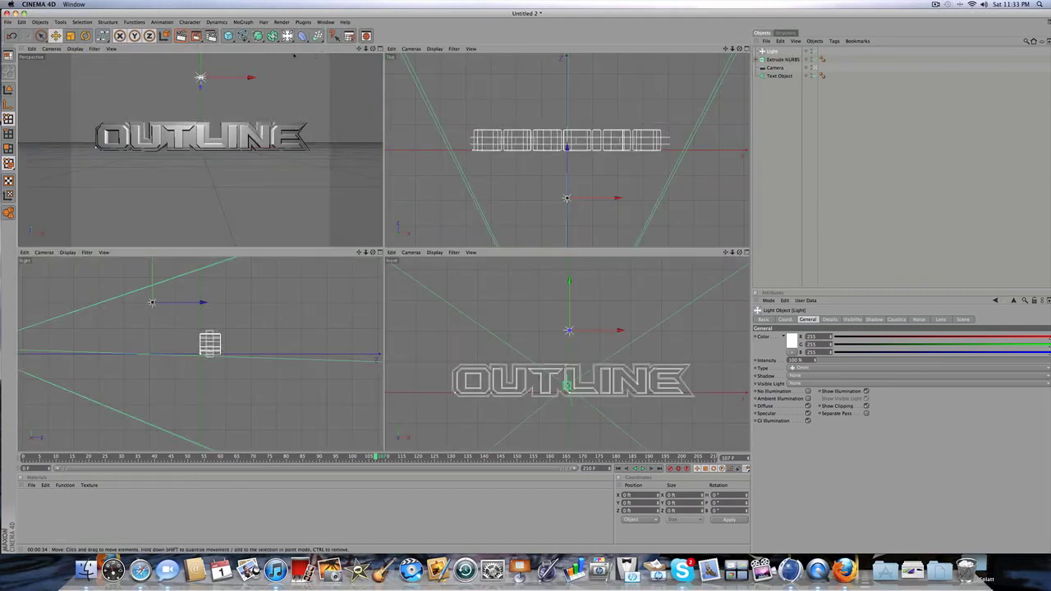
scroll(287, 55, up, 3)
scroll(288, 55, down, 1)
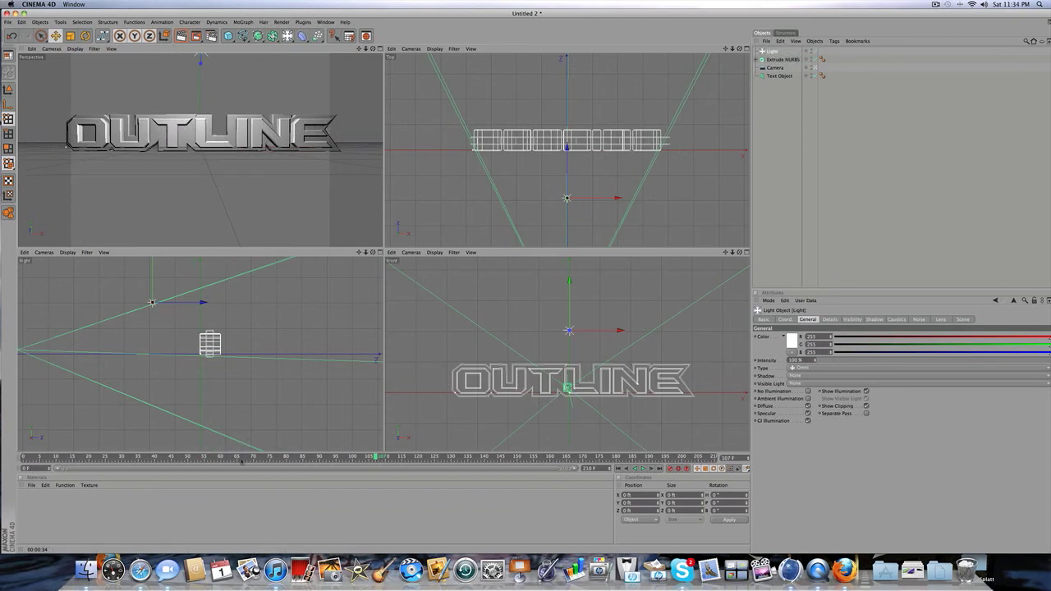
scroll(229, 164, down, 2)
click(182, 35)
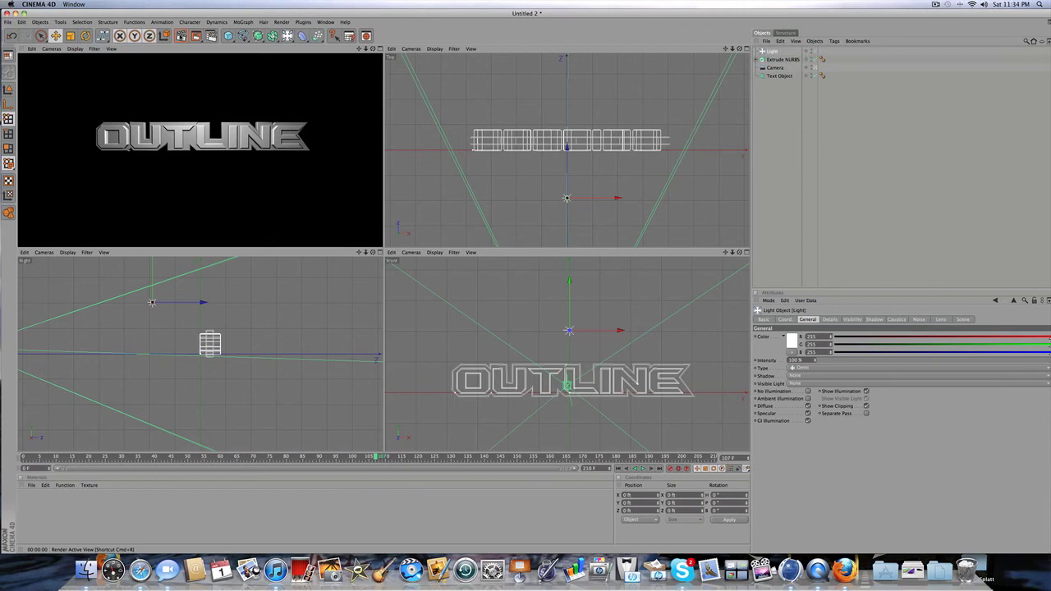
click(211, 35)
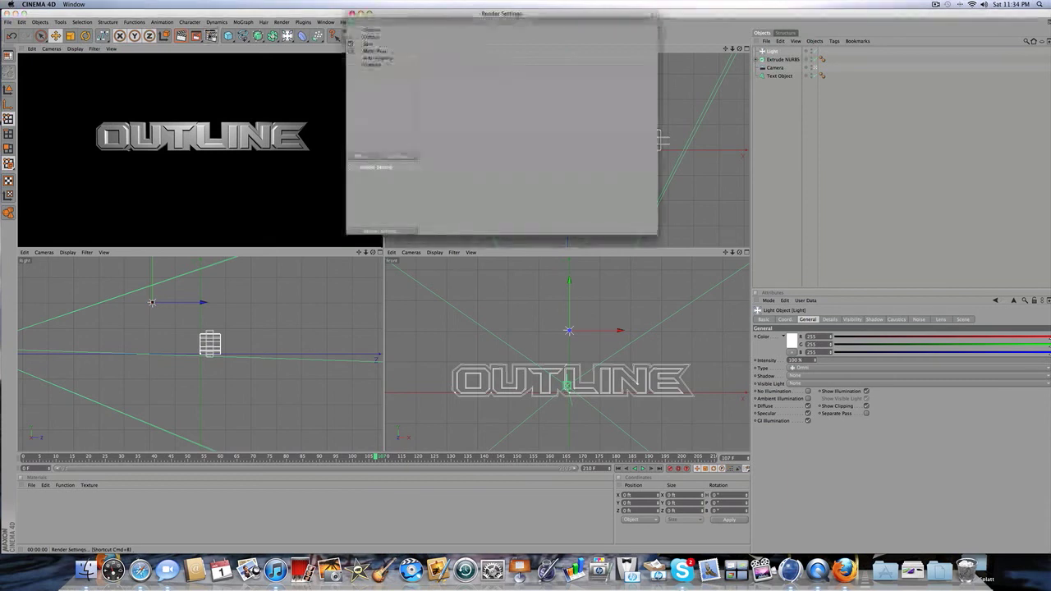
click(352, 14)
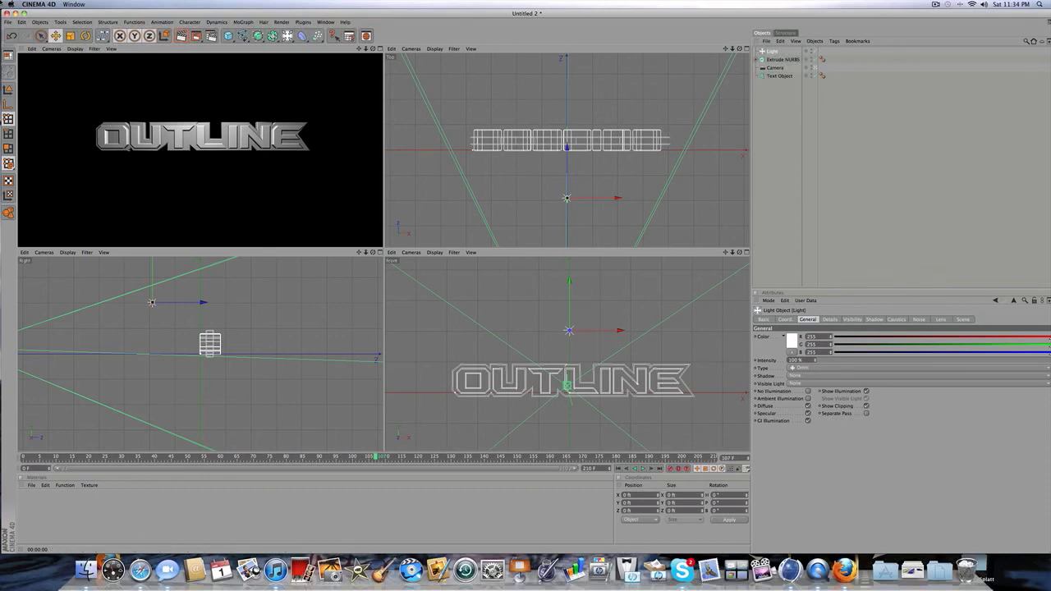
click(380, 49)
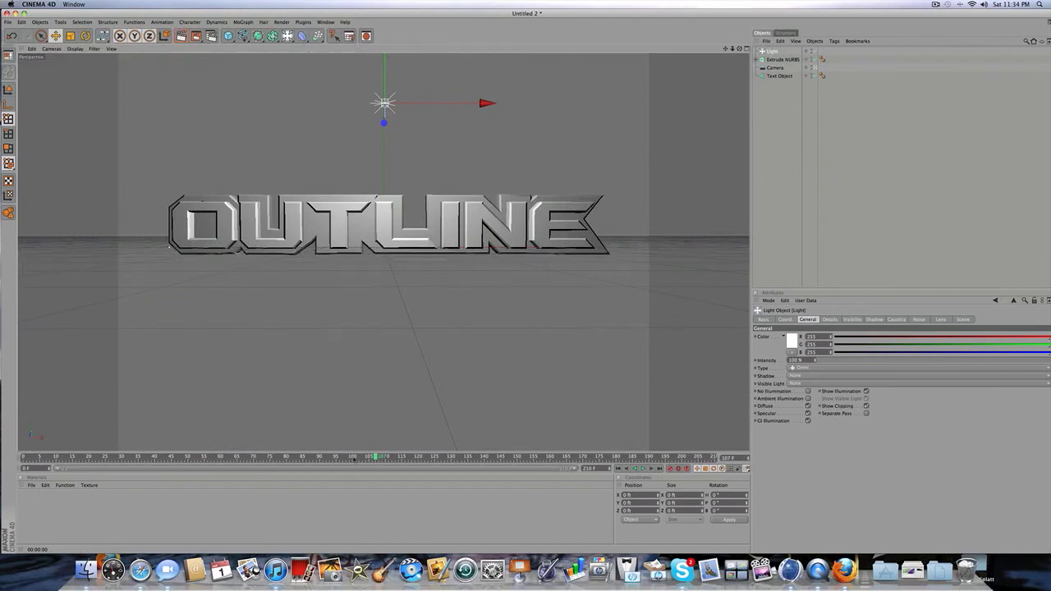
Select the Text Object and record a keyframe for the letters at frame 50
drag(358, 457, 1, 364)
click(781, 59)
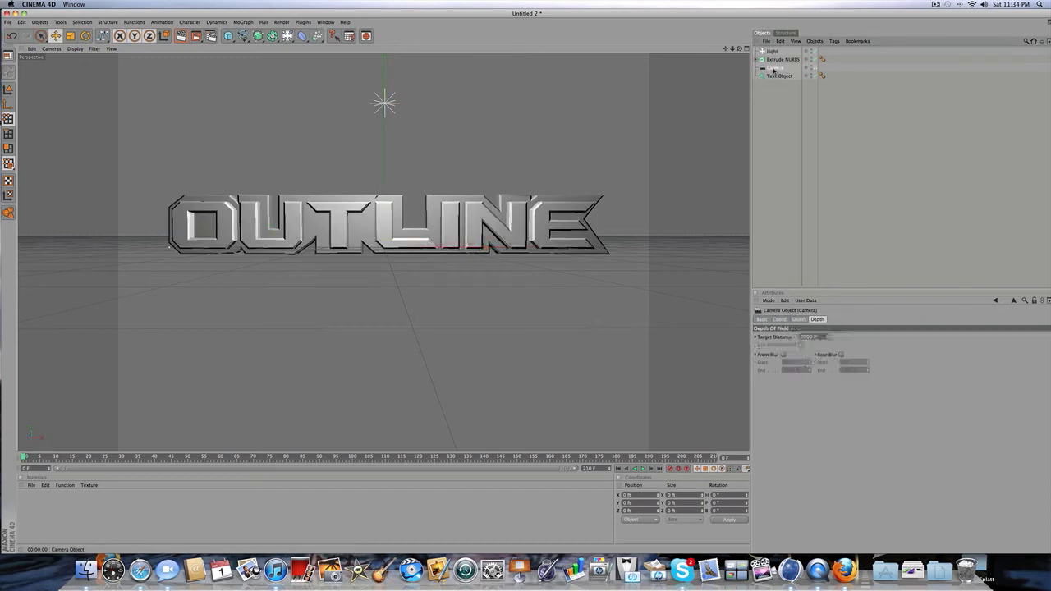
click(775, 75)
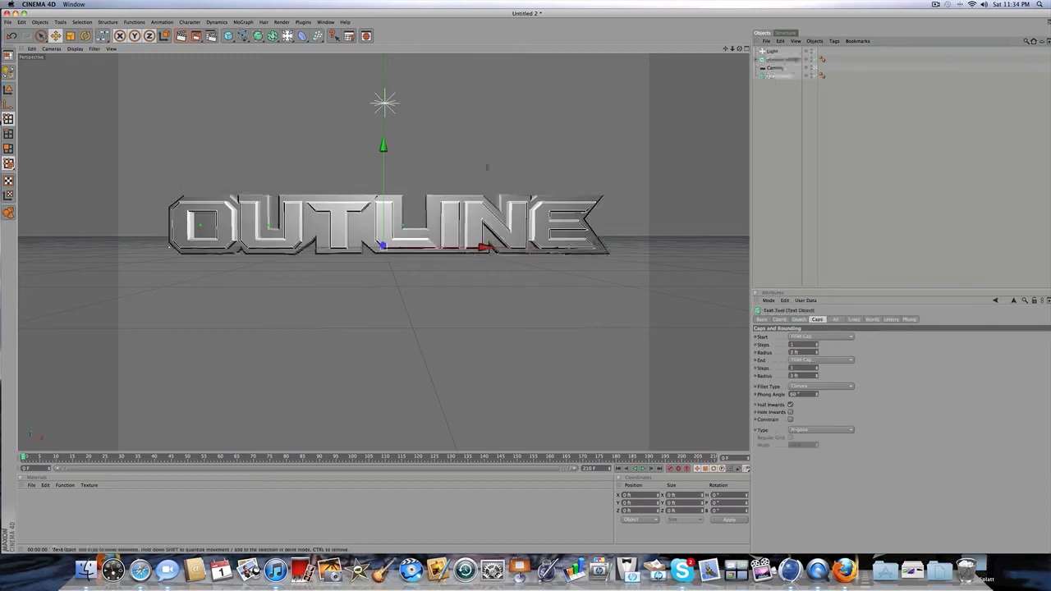
drag(739, 49, 780, 51)
click(773, 78)
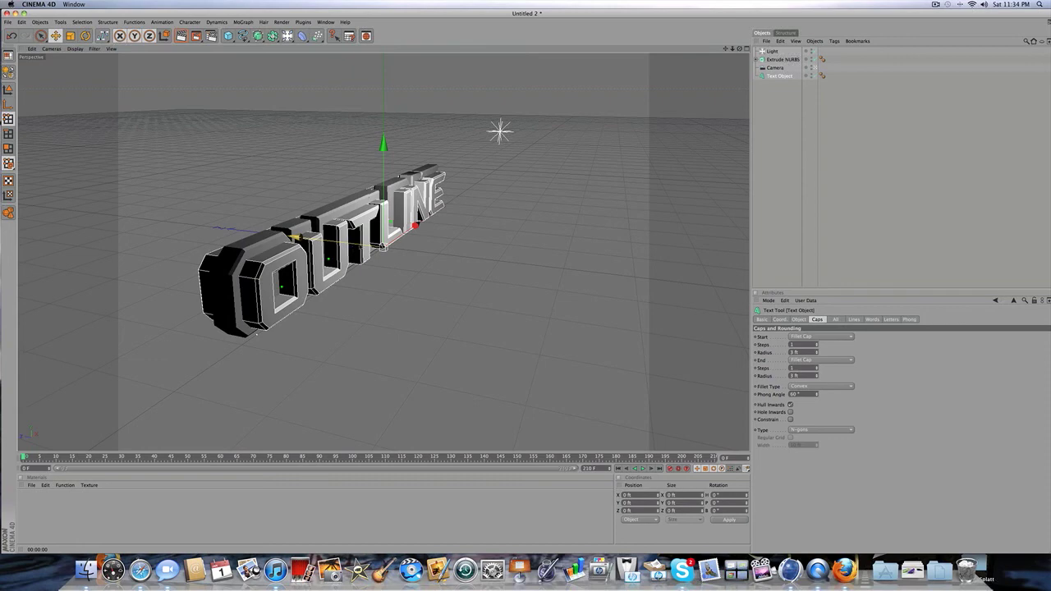
double_click(780, 76)
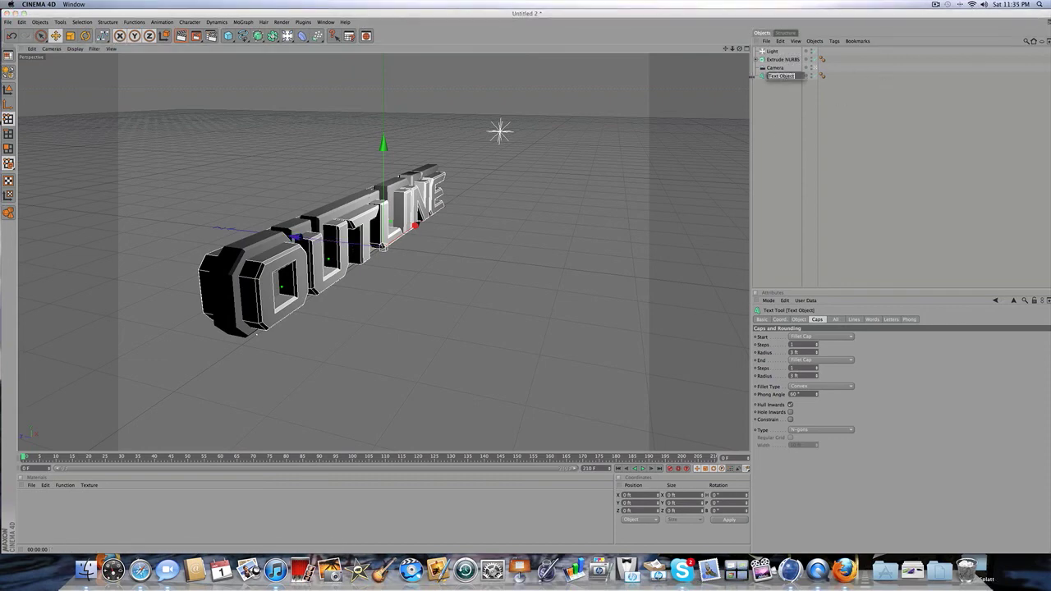
click(761, 78)
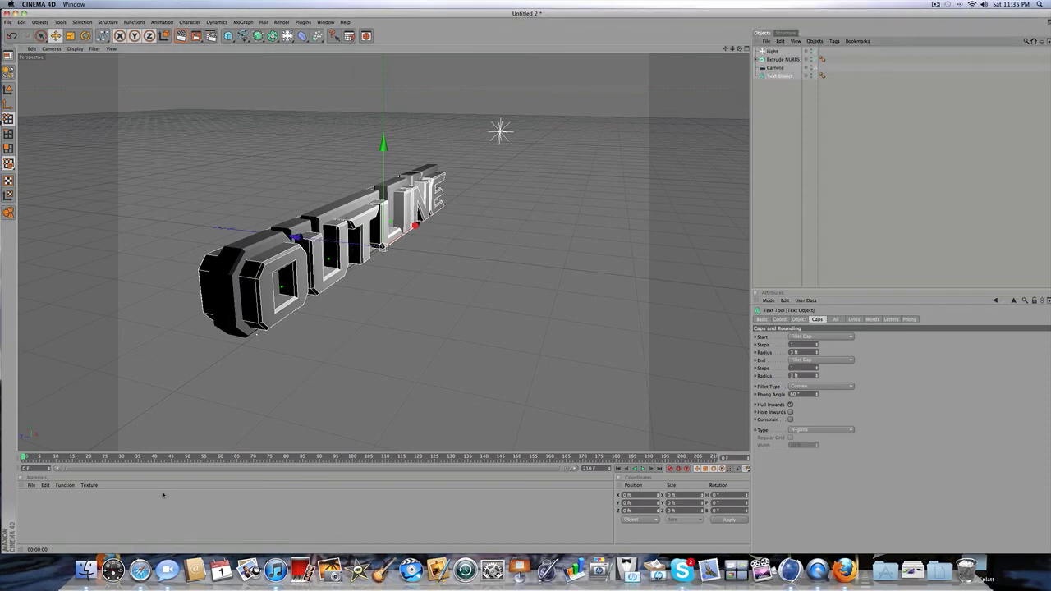
drag(142, 460, 188, 429)
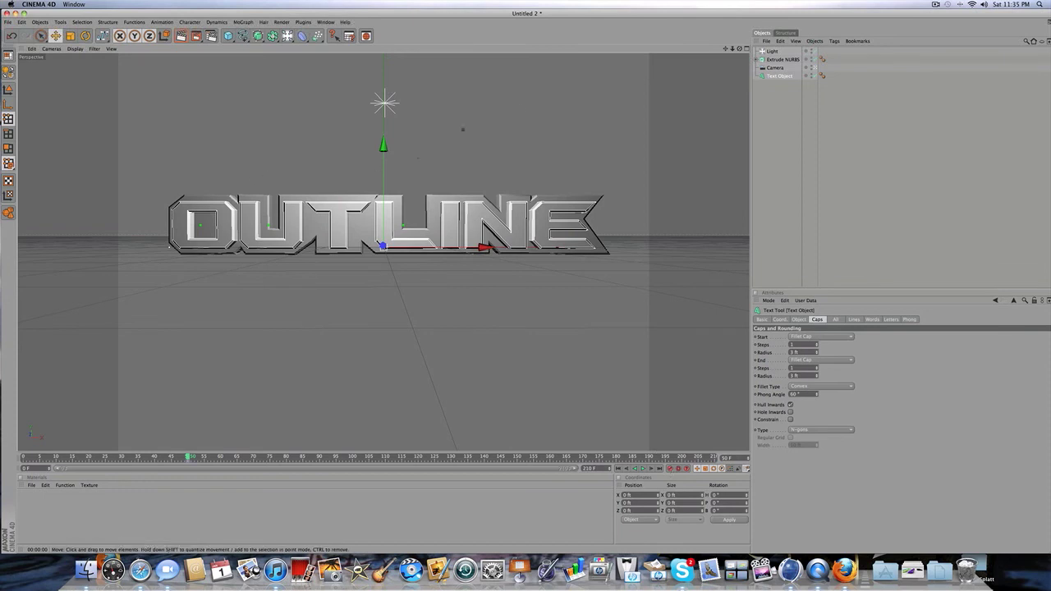
drag(739, 48, 711, 53)
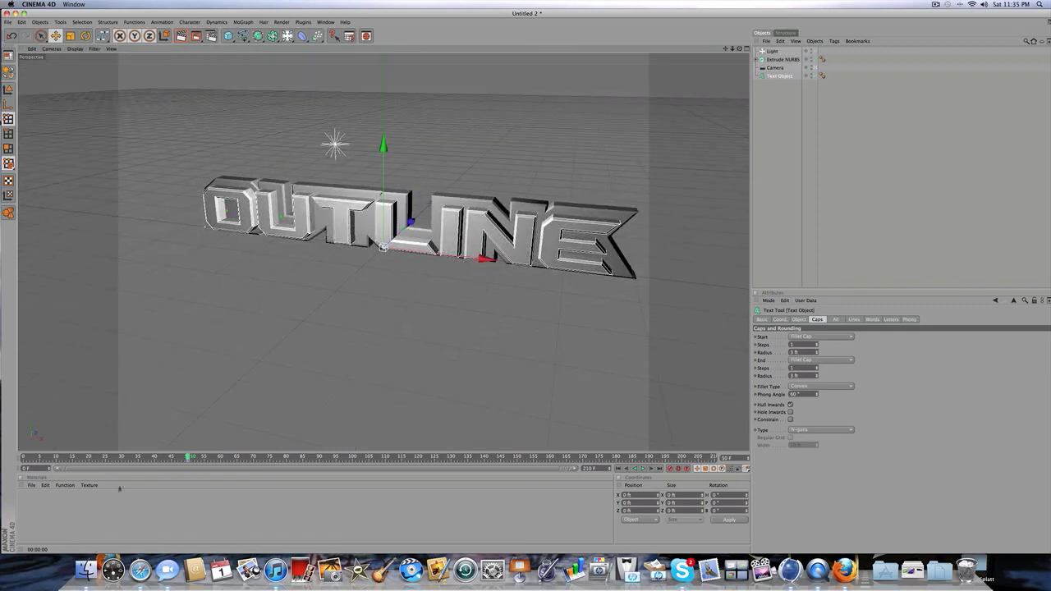
Return to frame 0 and move the Text Object forward along its Z axis, out of the outline and past the camera
drag(139, 458, 23, 458)
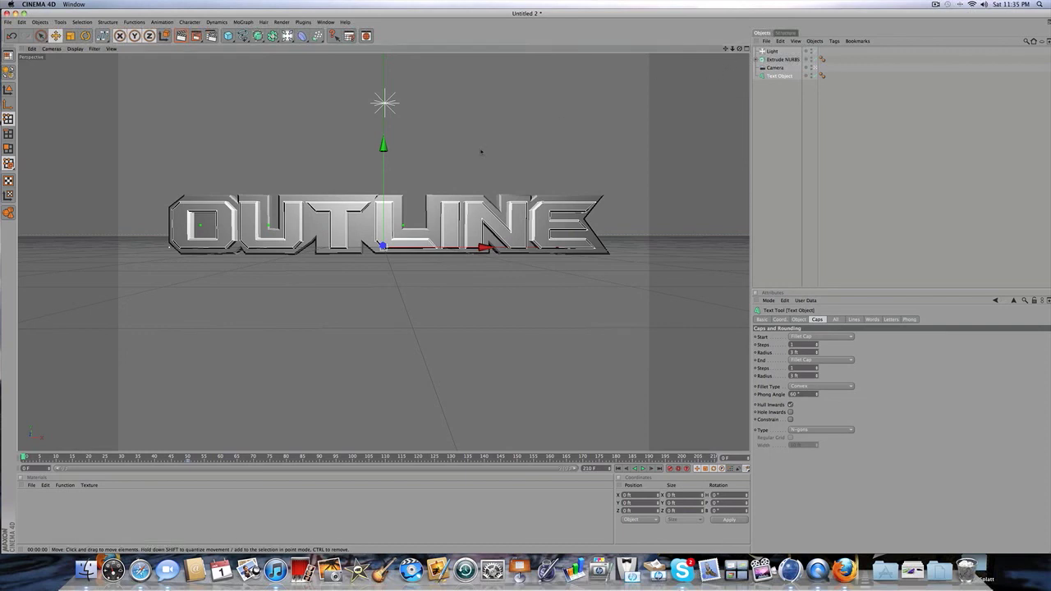
scroll(482, 151, down, 8)
scroll(481, 151, down, 5)
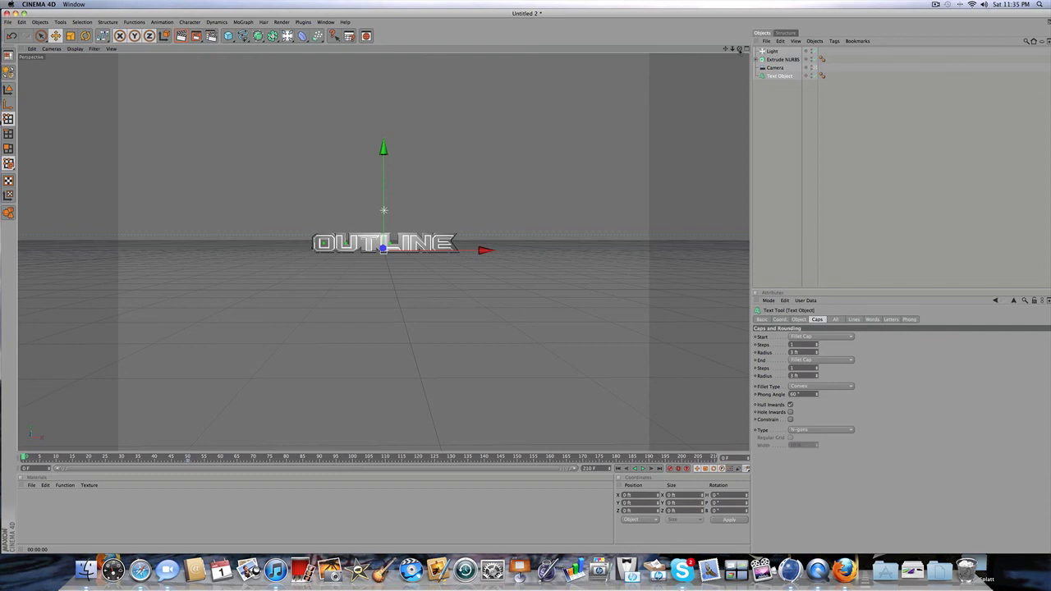
drag(739, 50, 866, 82)
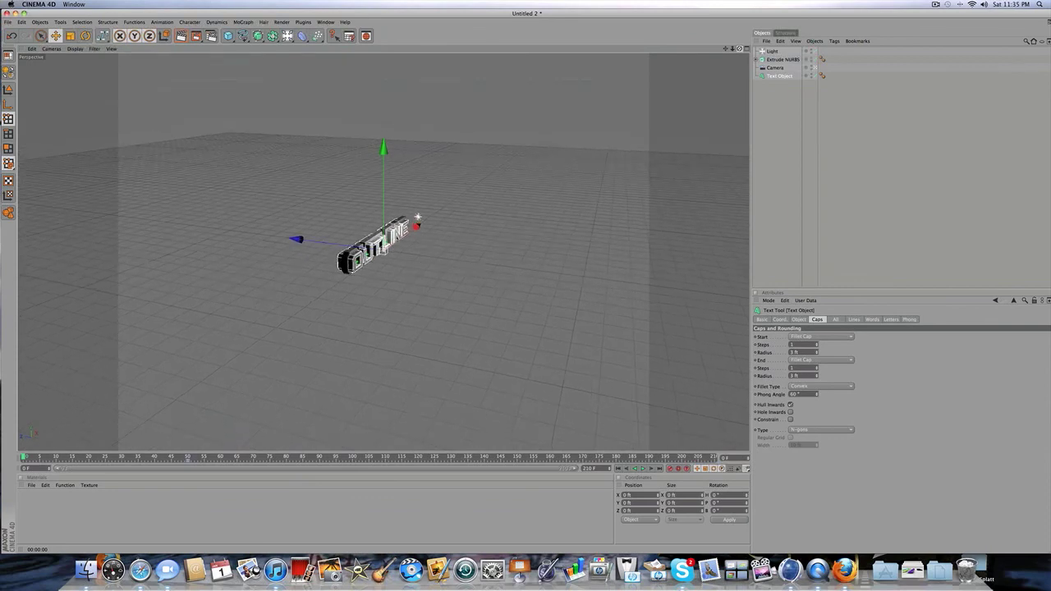
scroll(601, 137, down, 3)
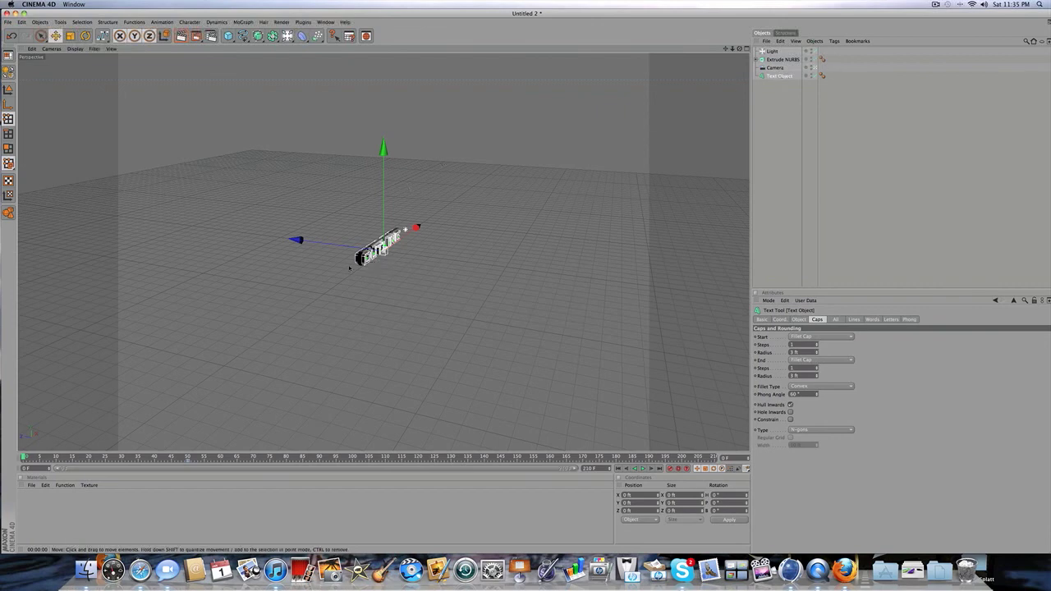
drag(296, 240, 476, 263)
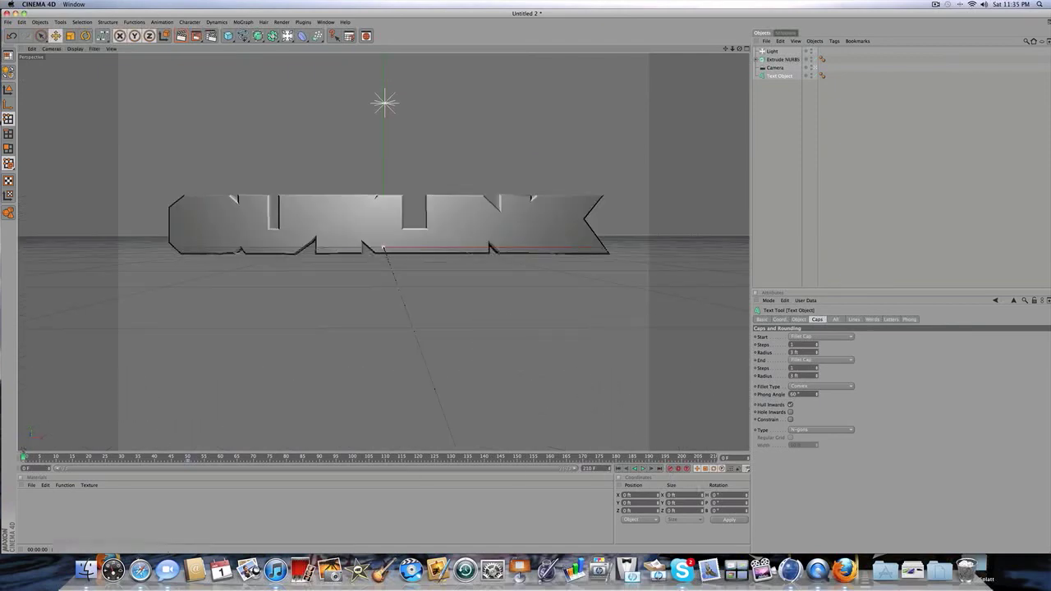
Rotate the Text Object about its X axis and record its keyframe at frame 0
drag(23, 457, 2, 449)
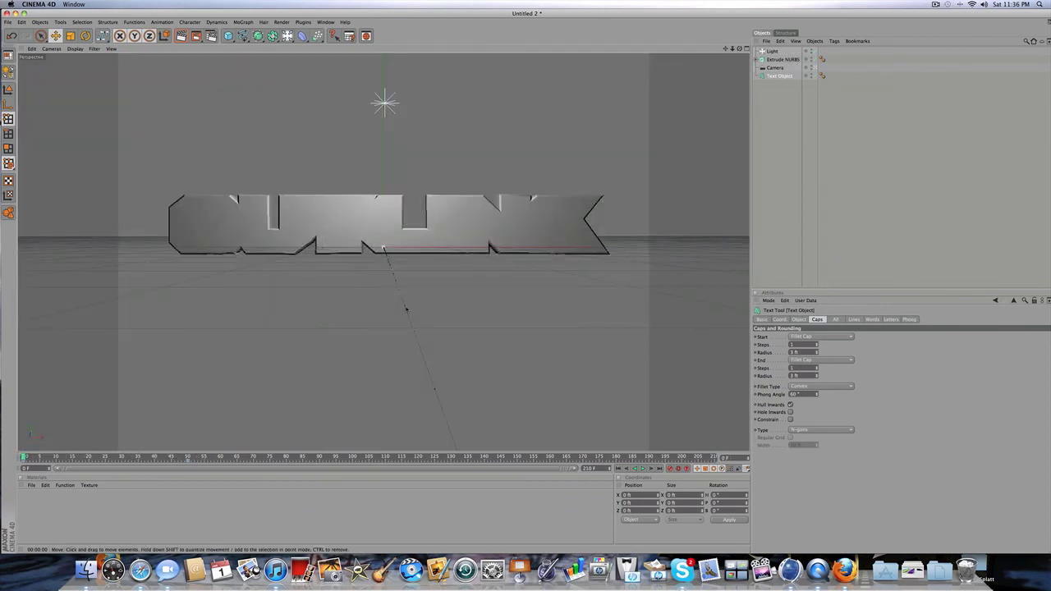
scroll(406, 309, down, 15)
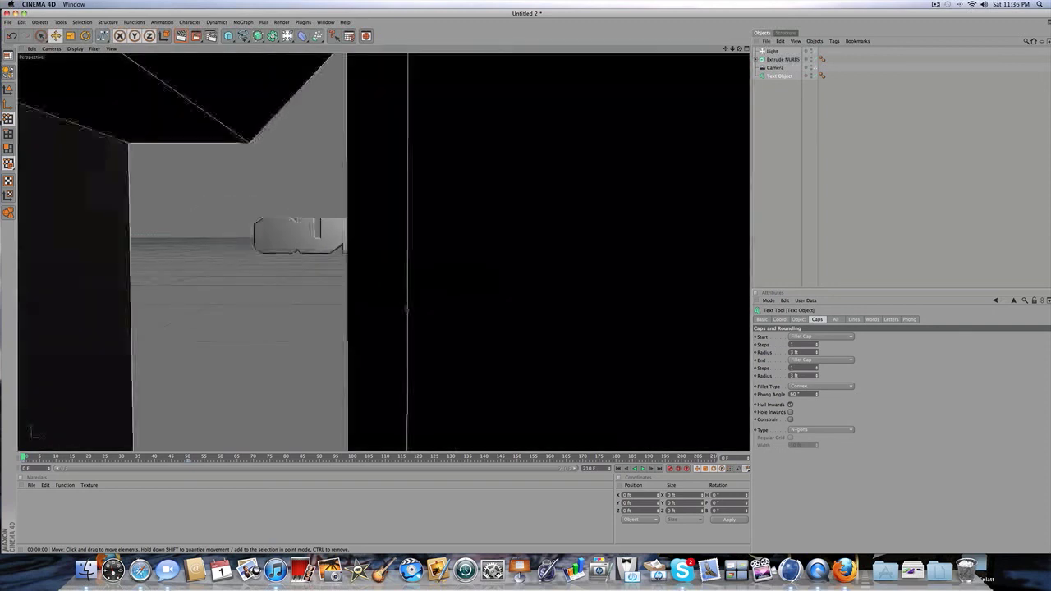
scroll(405, 308, down, 3)
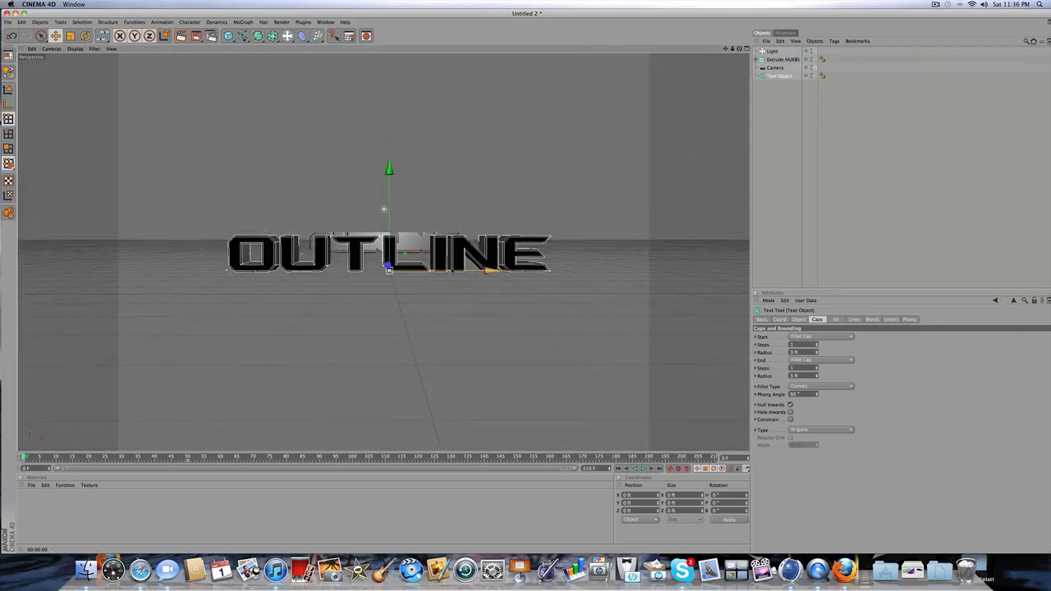
click(85, 36)
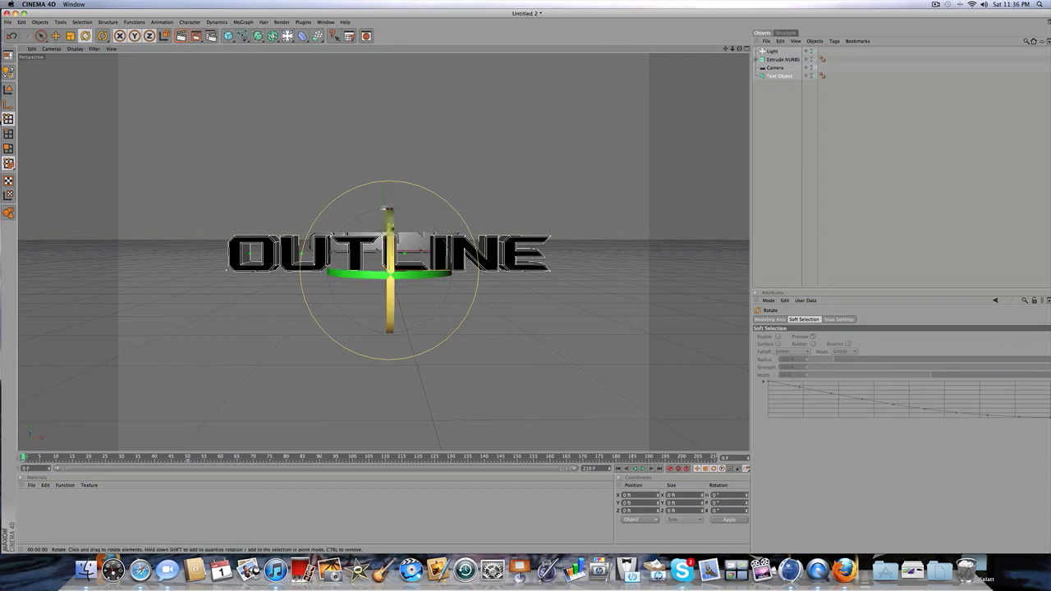
drag(384, 210, 386, 211)
drag(389, 267, 390, 302)
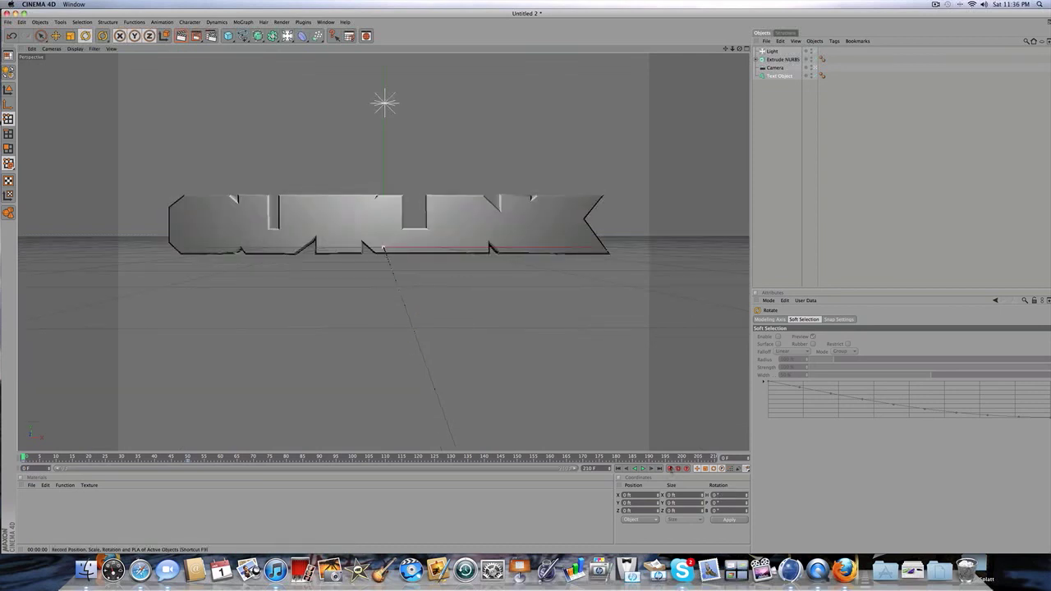
Deselect the letters and play the animation from frame 0
click(802, 139)
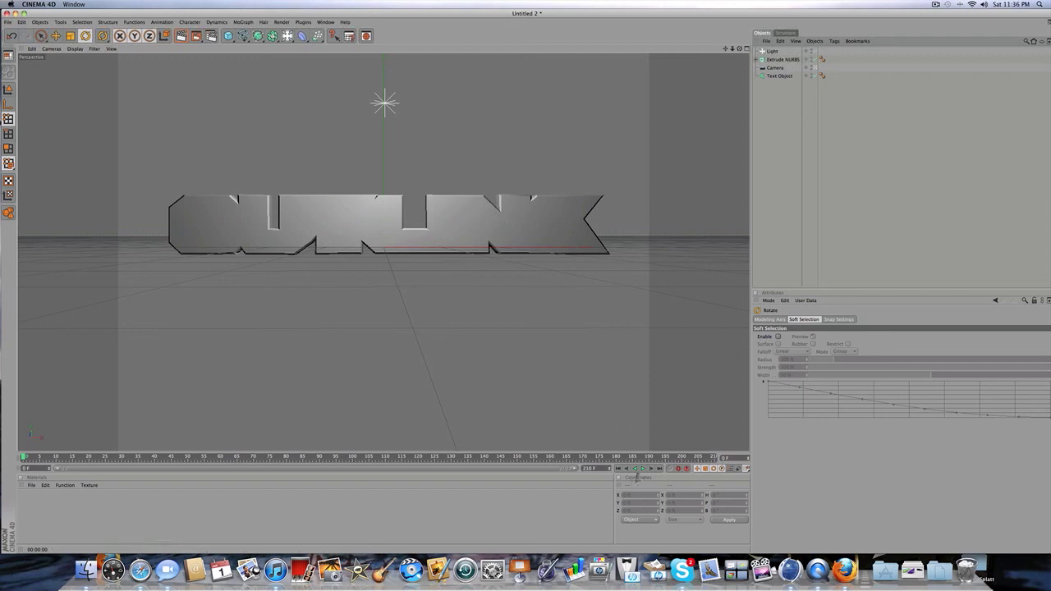
click(643, 469)
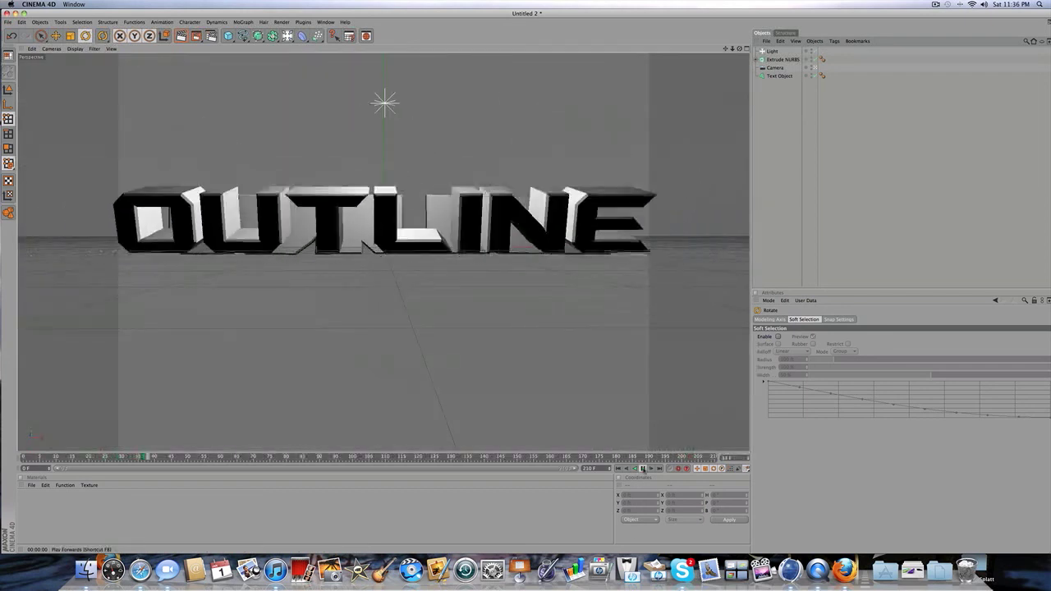